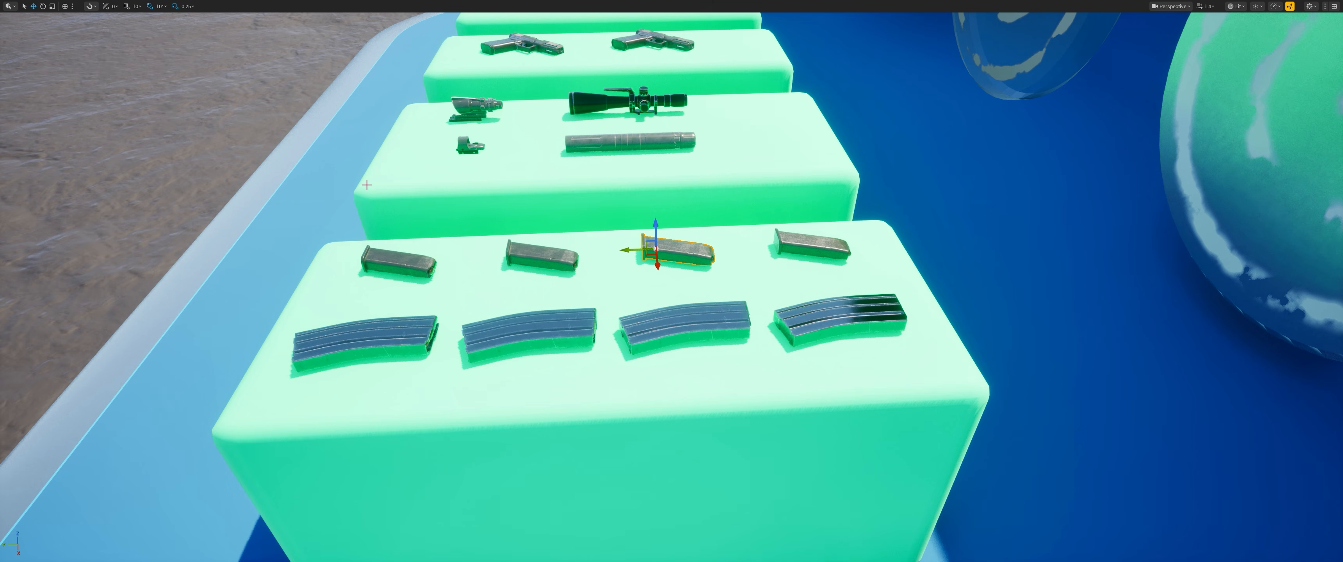
# Clear the selection and inspect the magazines on the ammo display block, selecting one of the pistol magazines
pyautogui.click(354, 187)
pyautogui.press('Escape')
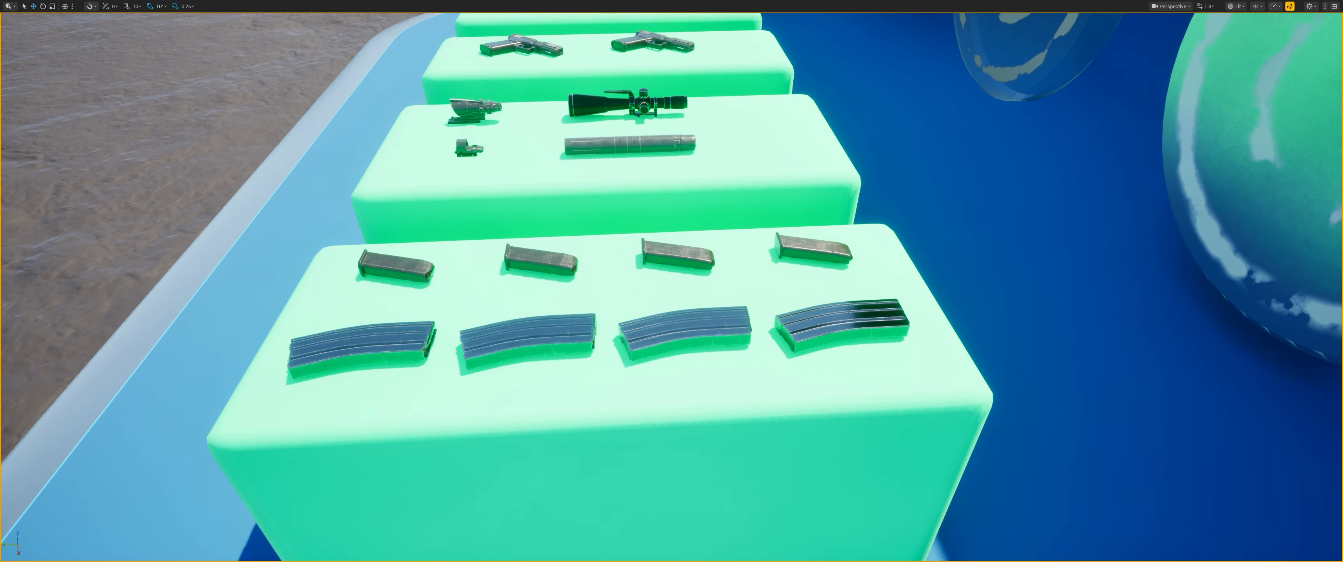
pyautogui.scroll(-5, 299, 137)
pyautogui.moveTo(357, 155); pyautogui.dragTo(376, 168, button='right')
pyautogui.press('a')
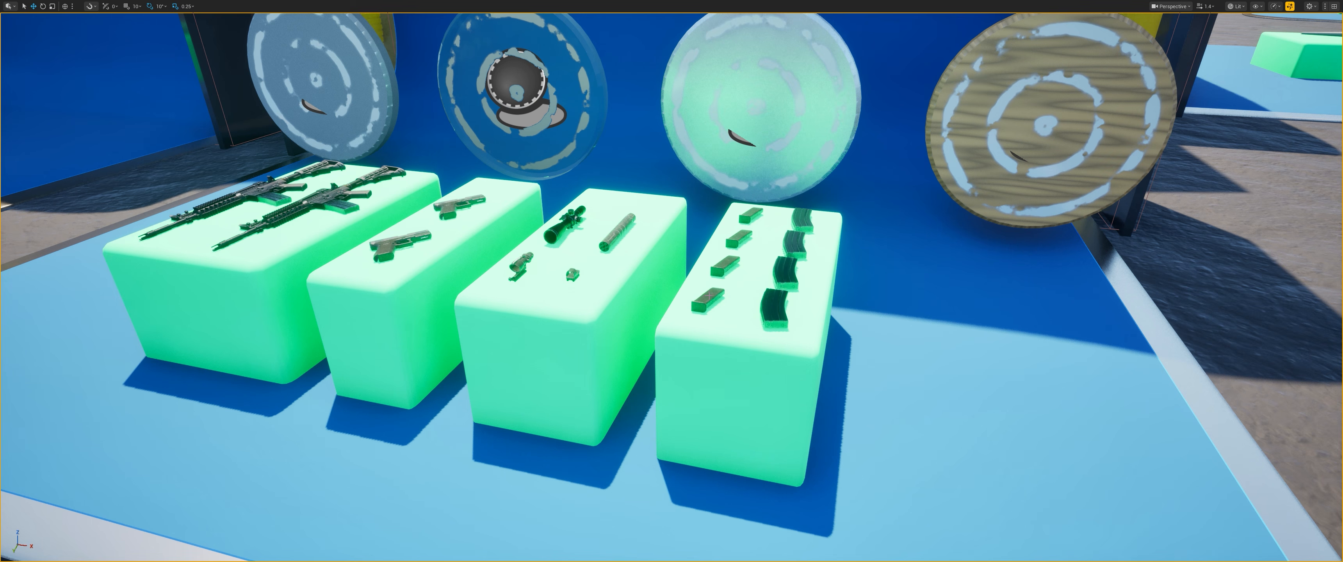
pyautogui.click(773, 305)
pyautogui.click(712, 269)
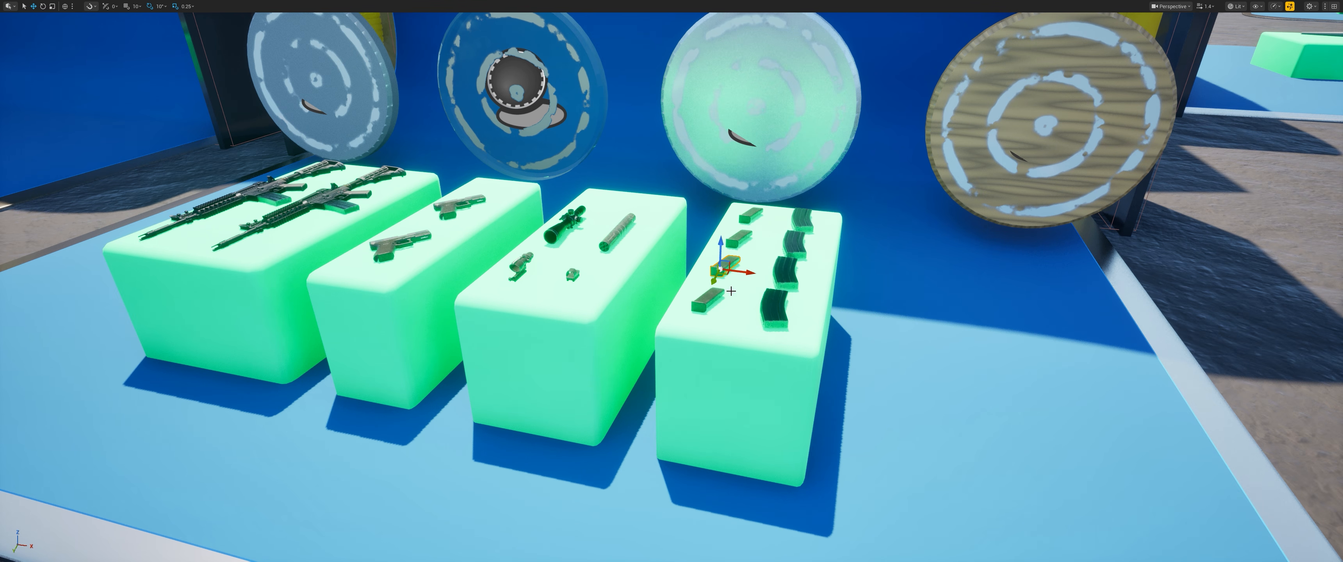
# Go to the neighbouring display and examine the bows and the three groups of arrows on it
pyautogui.moveTo(593, 284); pyautogui.dragTo(594, 336, button='right')
pyautogui.press('w')
pyautogui.press('w')
pyautogui.press('w')
pyautogui.press('w')
pyautogui.press('w')
pyautogui.press('d')
pyautogui.press('s')
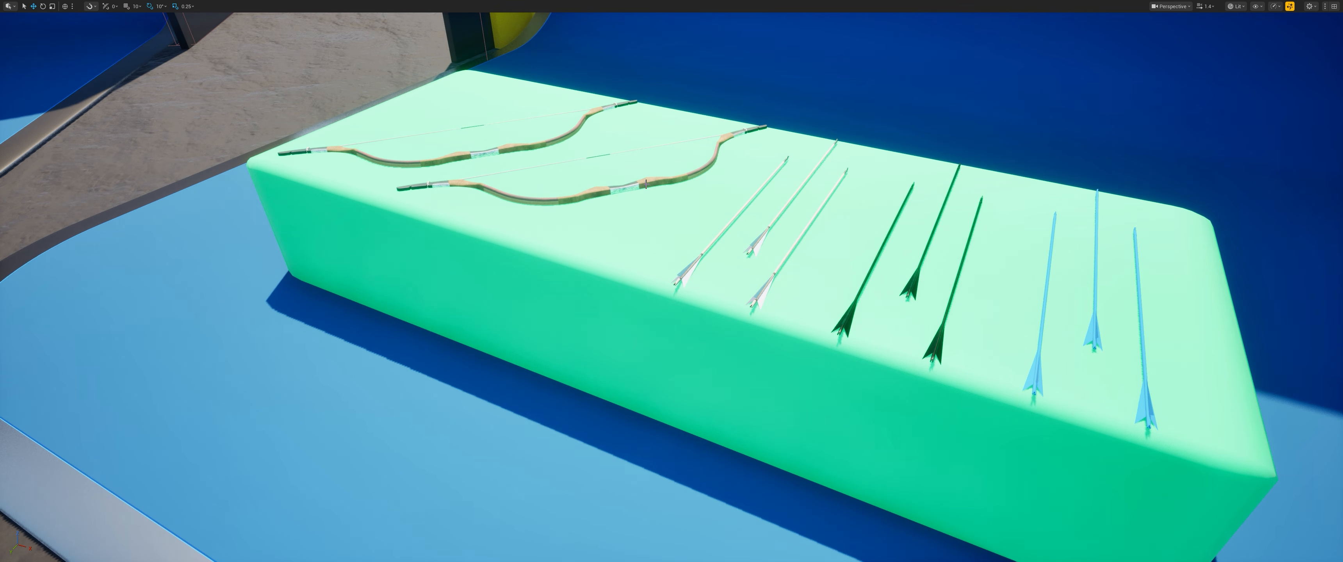
pyautogui.press('s')
pyautogui.moveTo(802, 214); pyautogui.dragTo(770, 262, button='right')
# Restore the full editor layout, select the front bow pickup, and open its pickup class Weapon_DemoBow
pyautogui.press('F11')
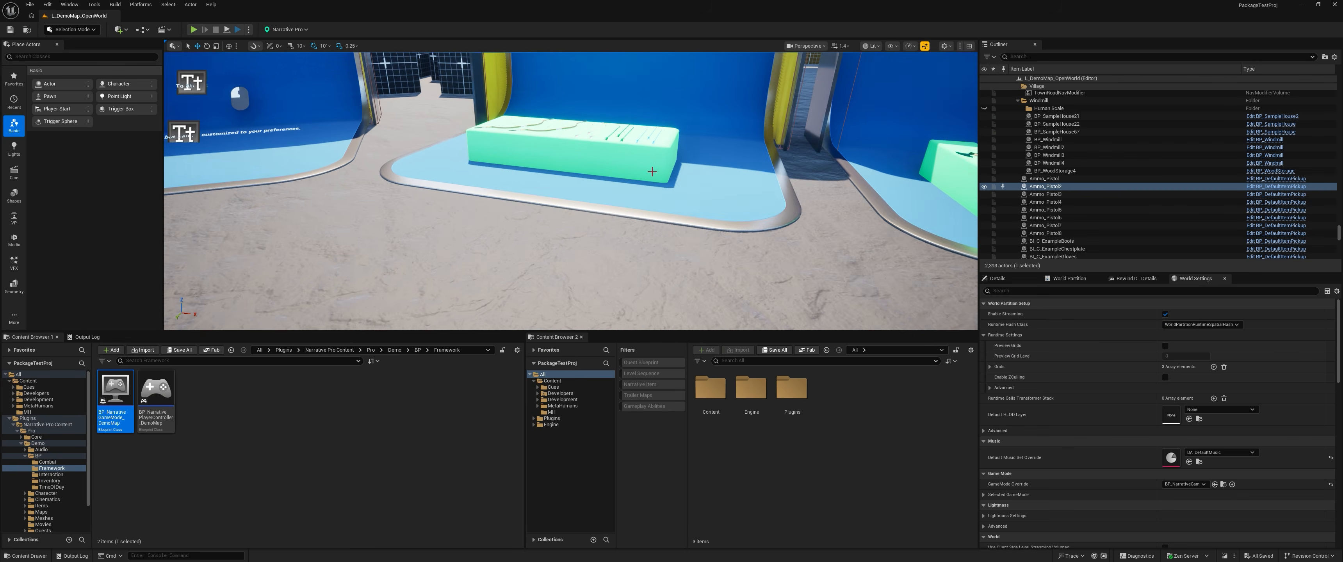
pyautogui.press('s')
pyautogui.moveTo(648, 186); pyautogui.dragTo(611, 189, button='right')
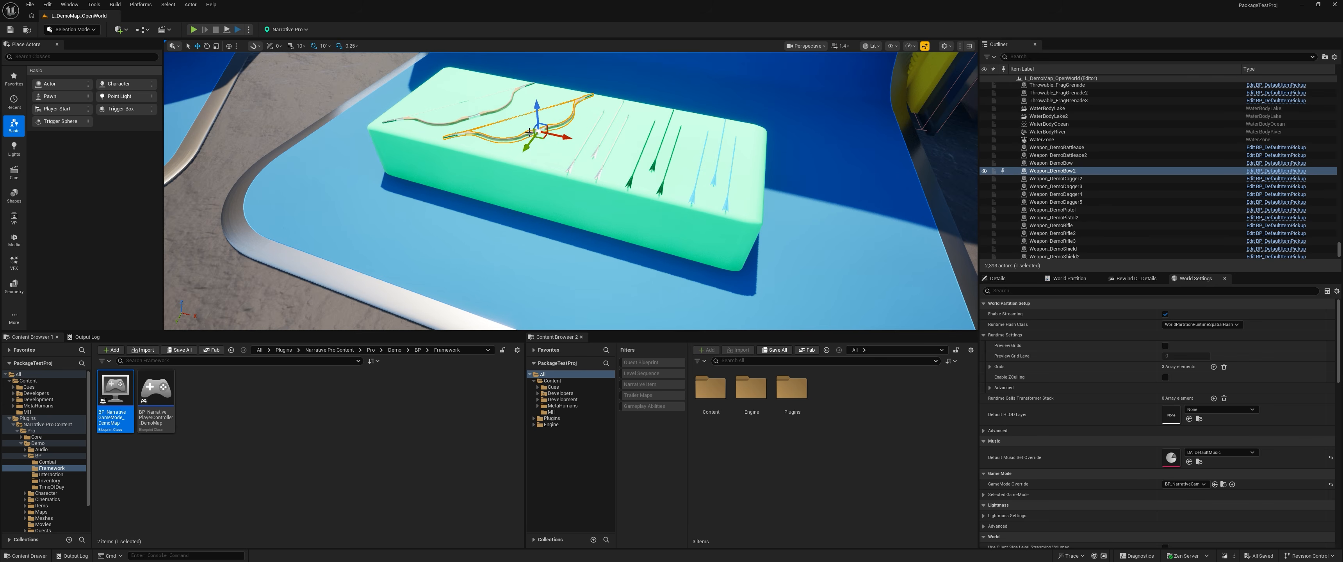
pyautogui.click(1009, 281)
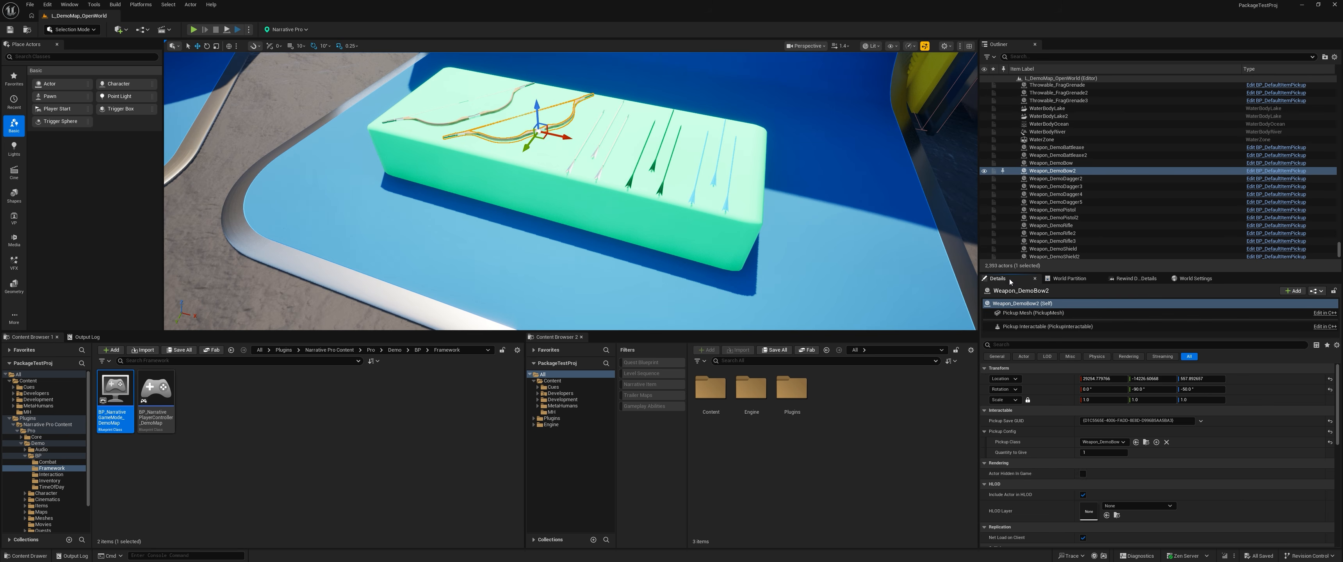
pyautogui.click(1146, 441)
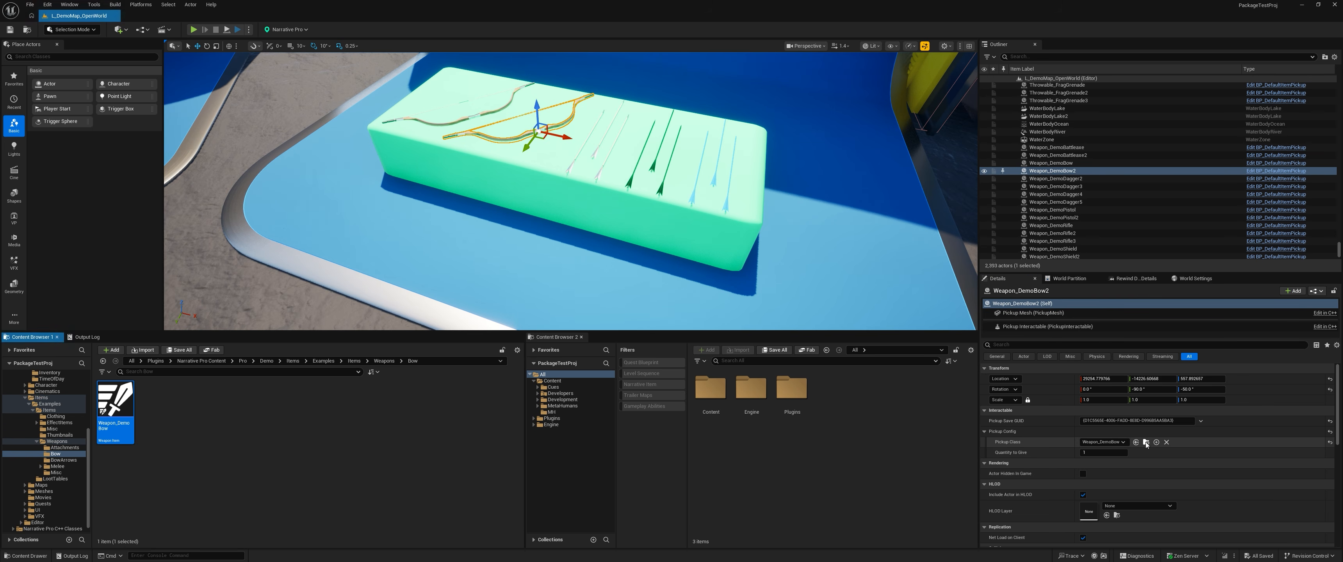
pyautogui.doubleClick(127, 426)
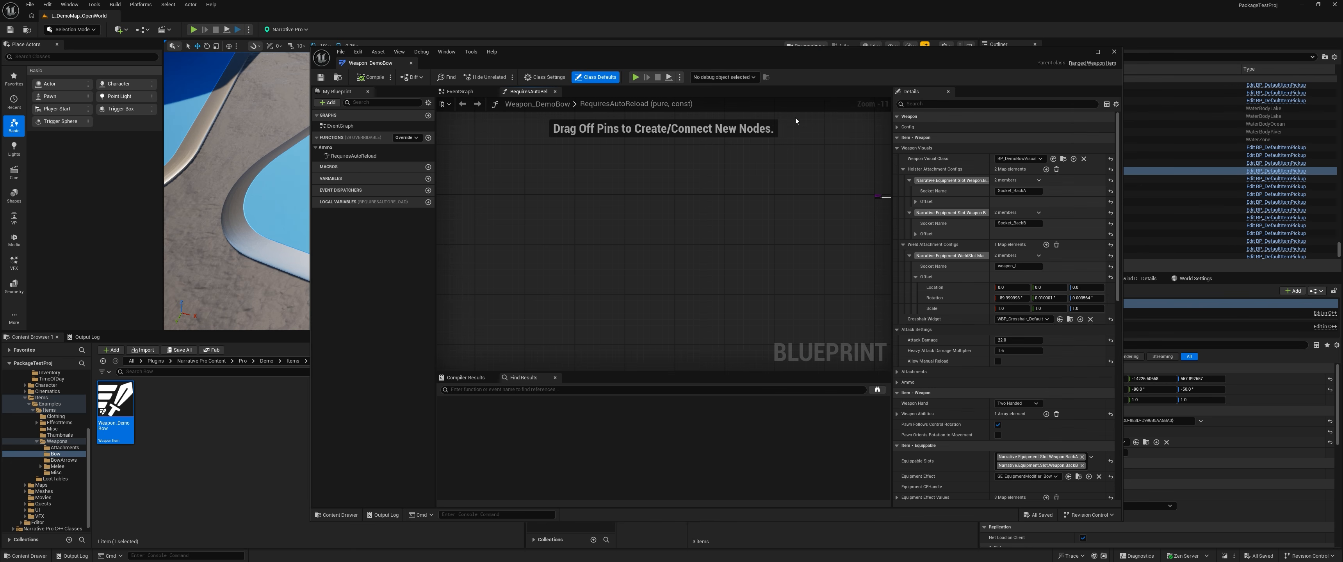
# Review the bow's Ranged Weapon config and filter its class defaults for the ammo settings
pyautogui.moveTo(704, 60); pyautogui.dragTo(650, 54)
pyautogui.click(842, 123)
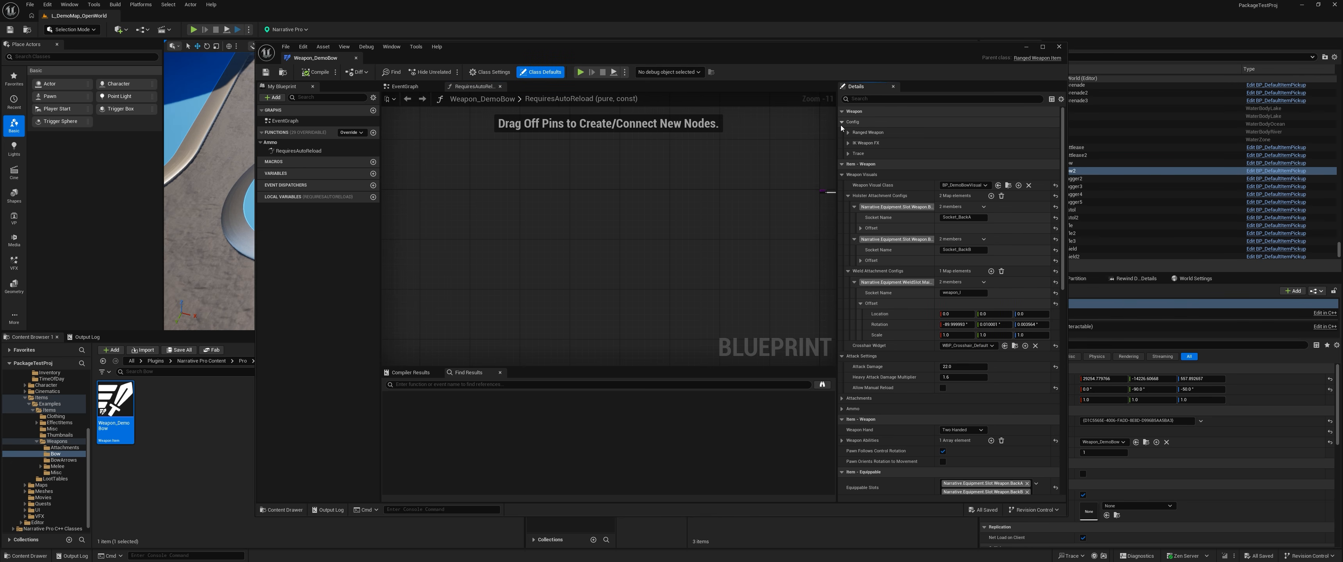
pyautogui.click(848, 133)
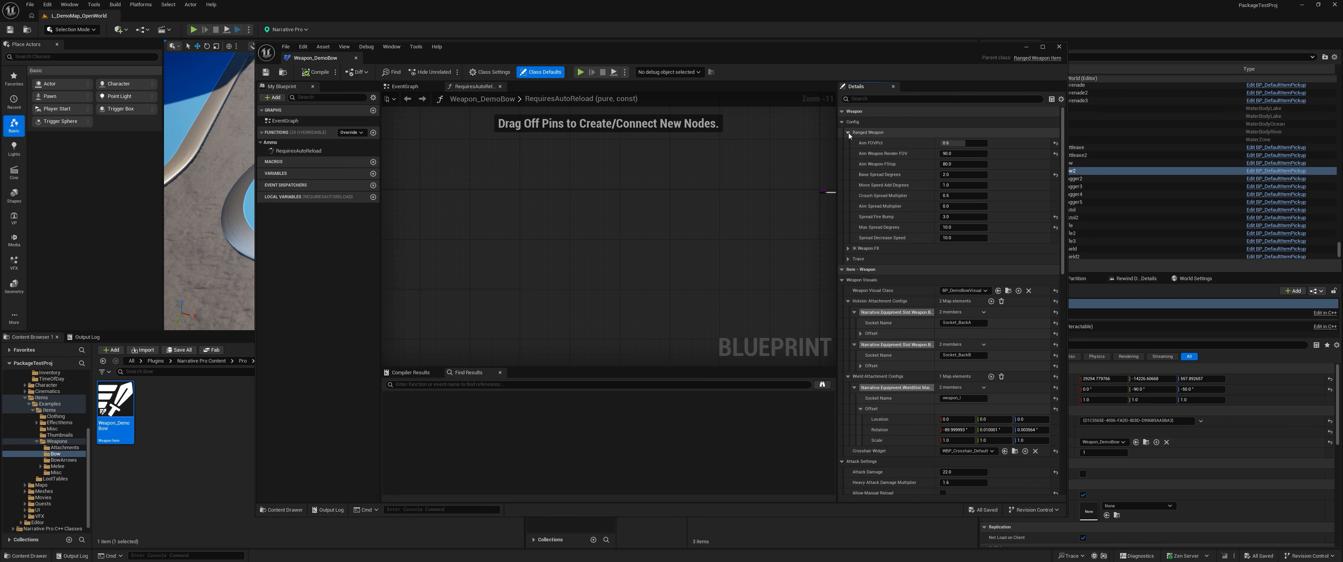
pyautogui.click(848, 133)
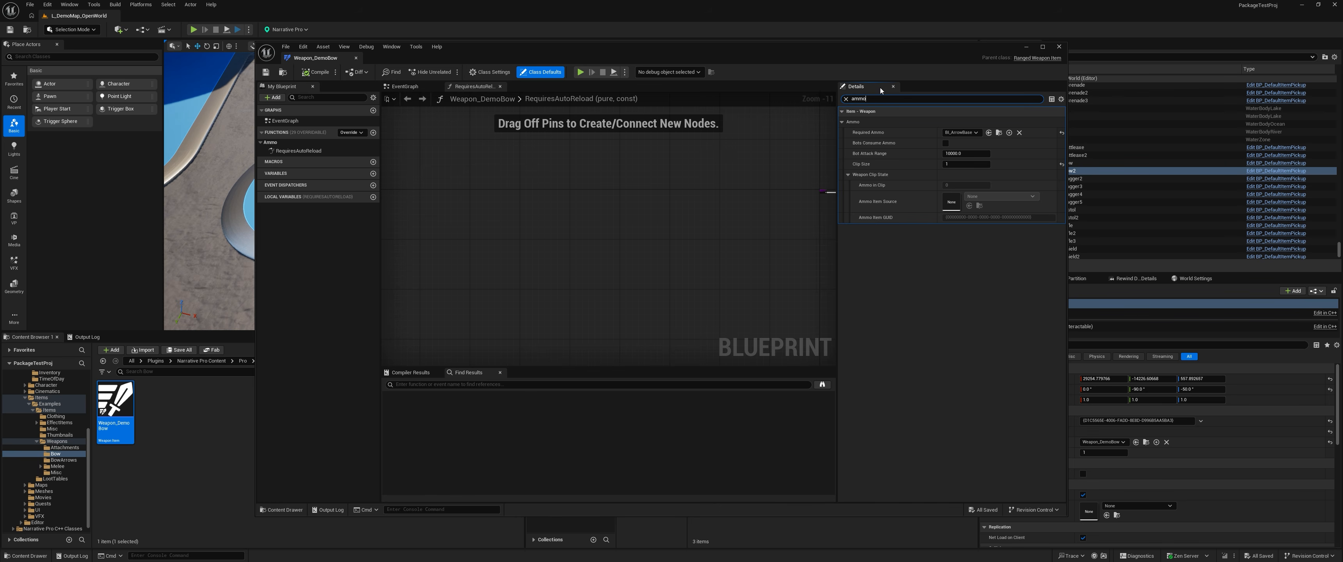
pyautogui.moveTo(869, 135)
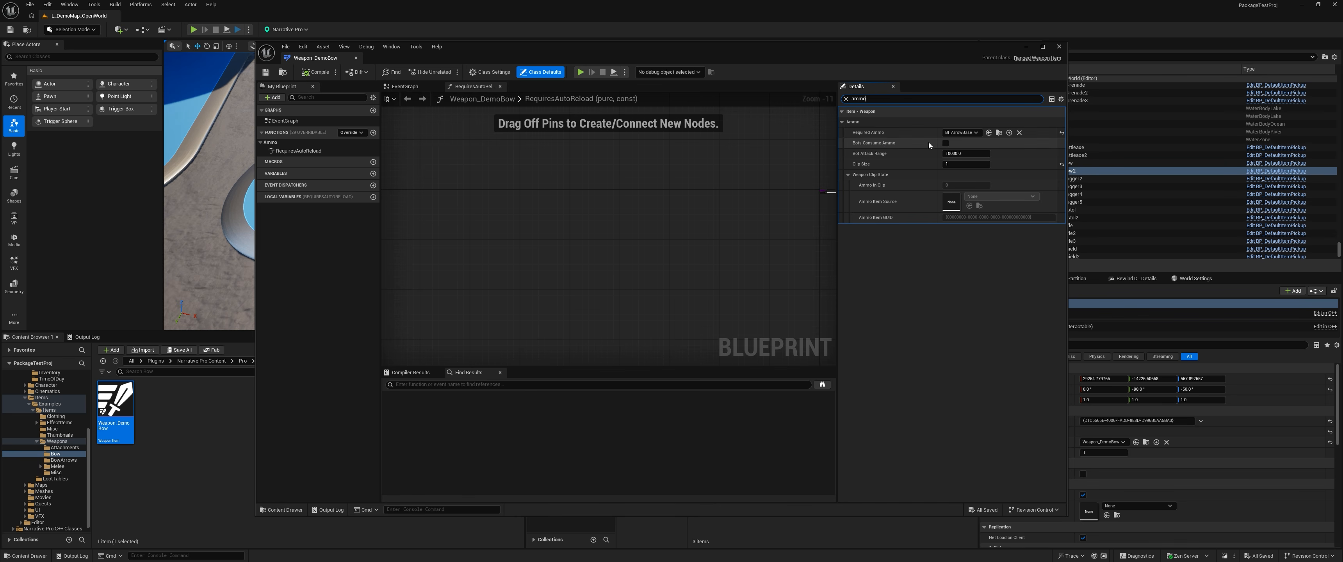
# Locate the bow's required ammo asset and look through the dark, explosive and iron arrow items beside it
pyautogui.click(998, 133)
pyautogui.moveTo(786, 53); pyautogui.dragTo(940, 50)
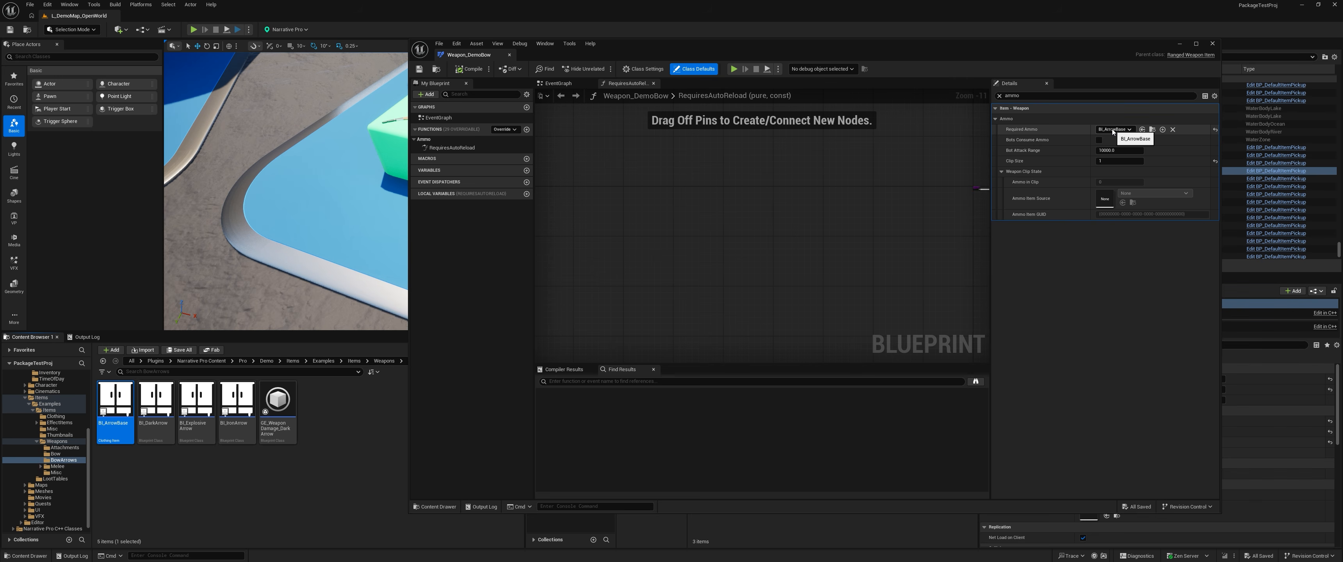
pyautogui.click(159, 427)
pyautogui.click(192, 427)
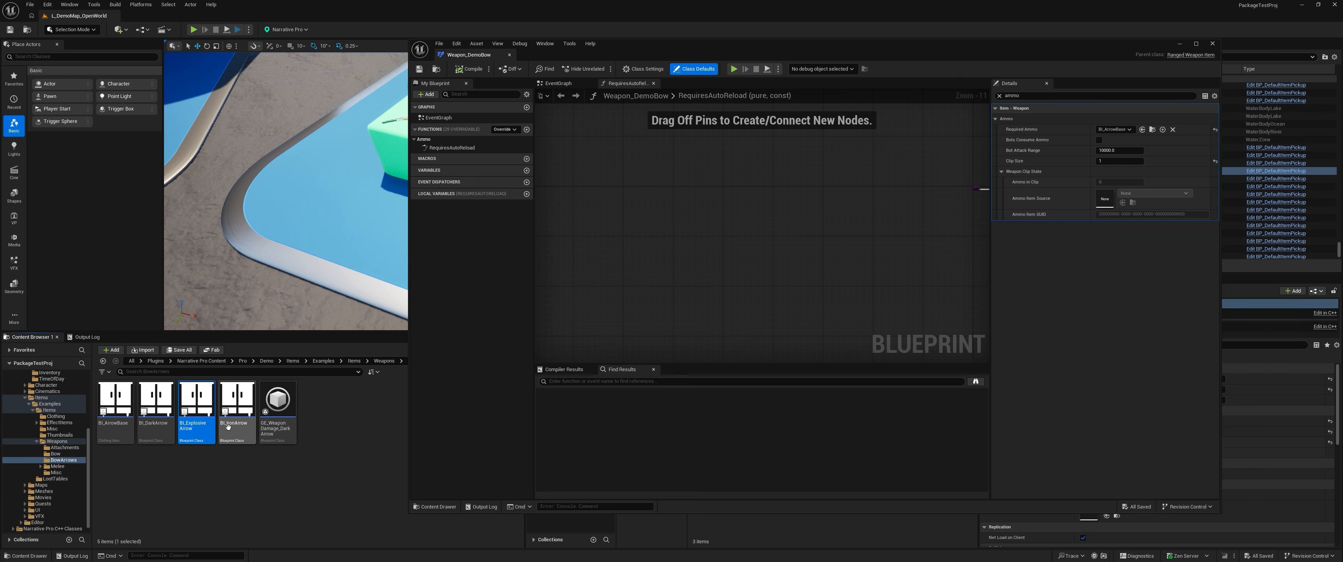
pyautogui.click(156, 425)
pyautogui.click(117, 425)
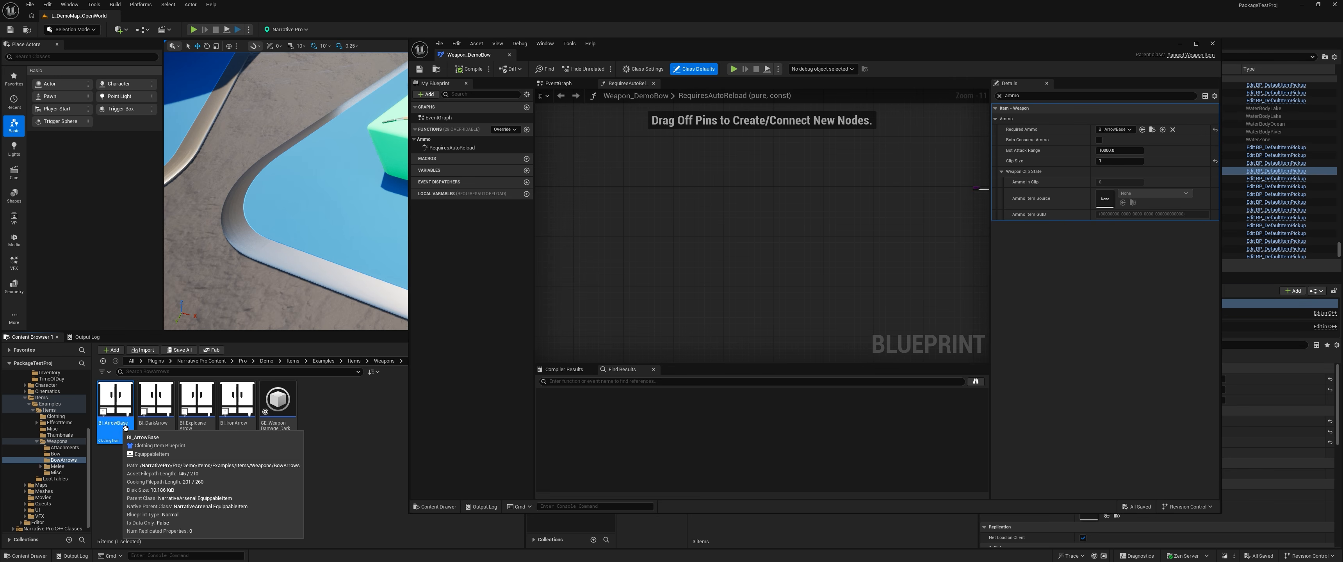
pyautogui.click(155, 425)
pyautogui.click(193, 425)
pyautogui.click(220, 425)
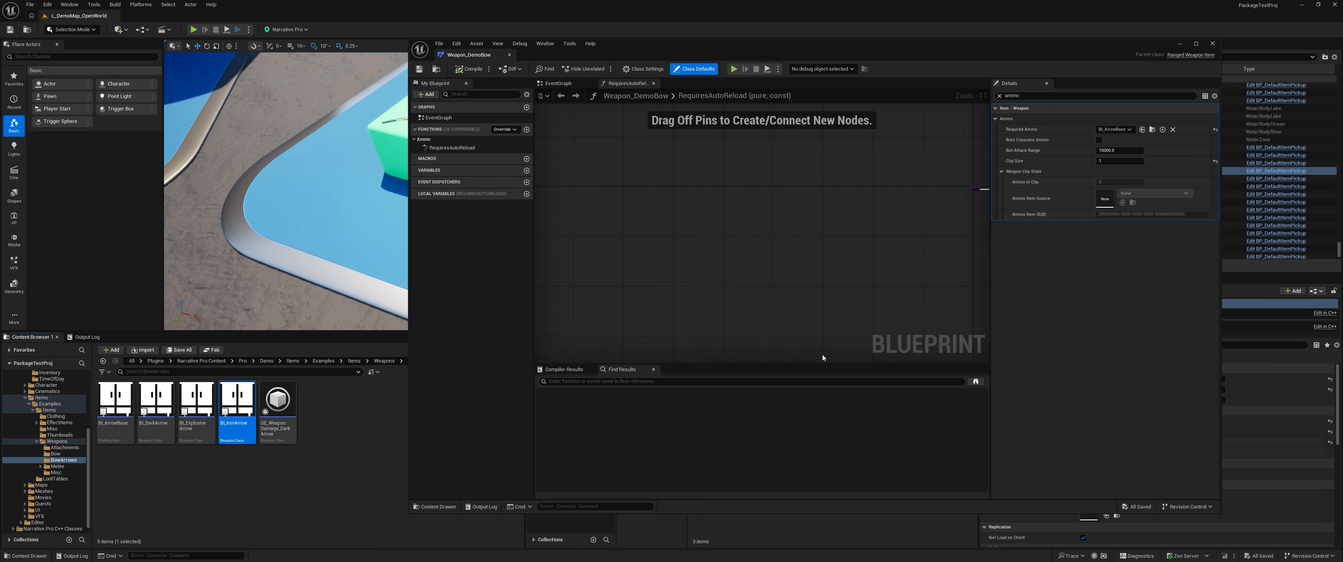
# Open the BI_ArrowBase Blueprint to check its Equippable Slots setting, and minimize the Blueprint editor
pyautogui.click(1152, 130)
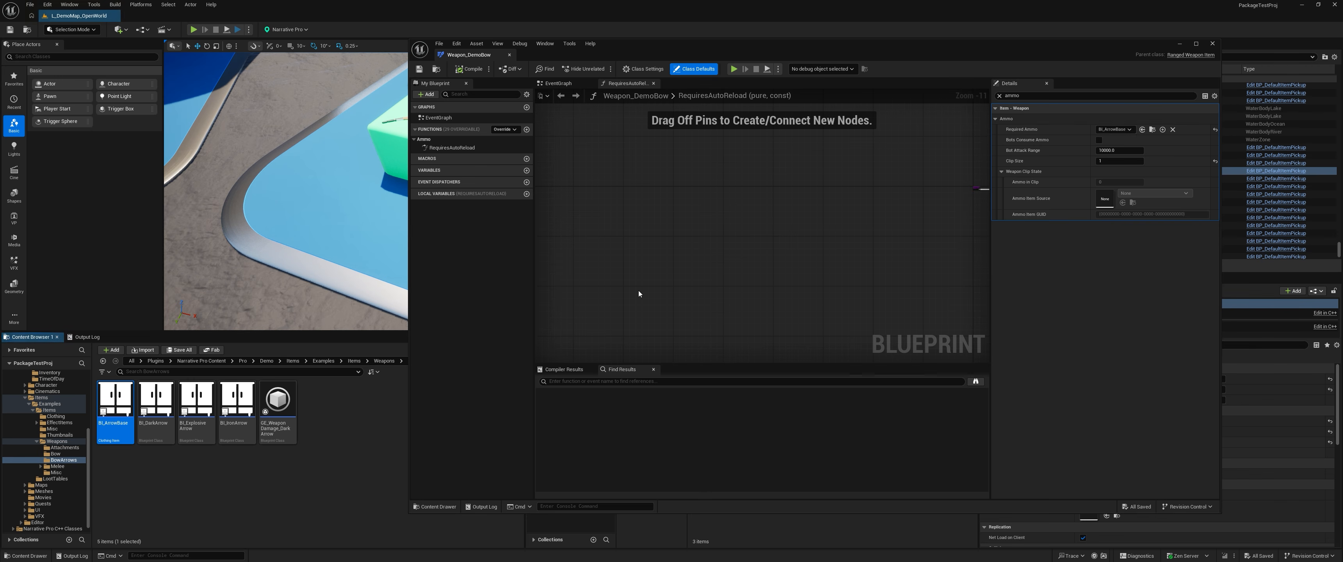
pyautogui.doubleClick(115, 402)
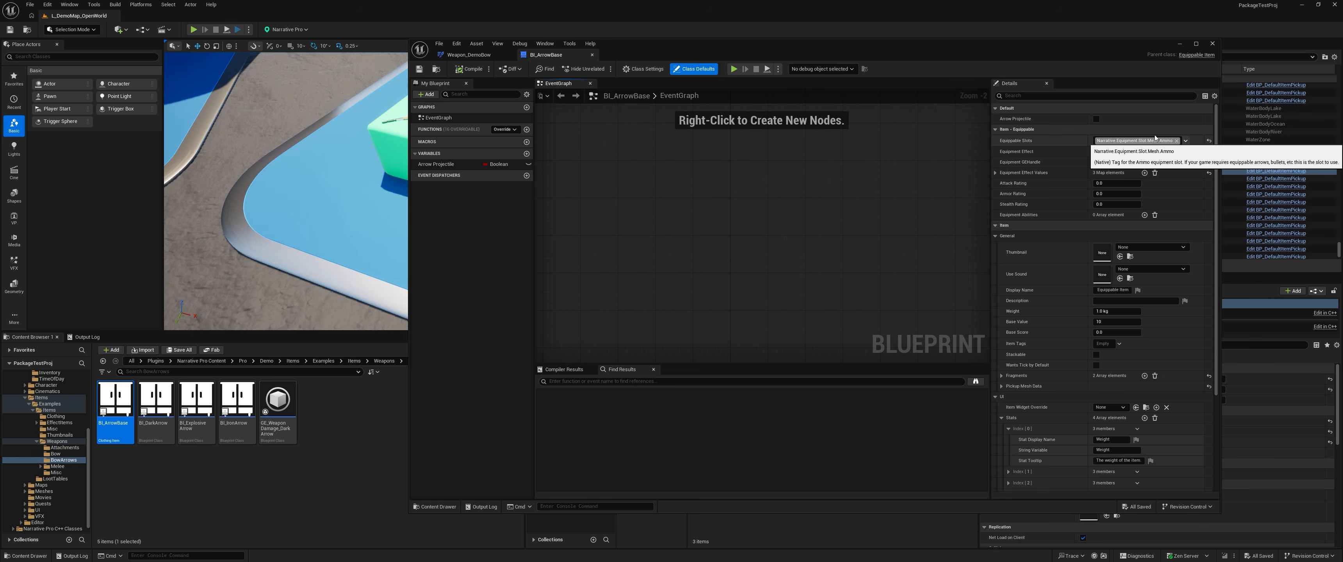
pyautogui.click(1179, 44)
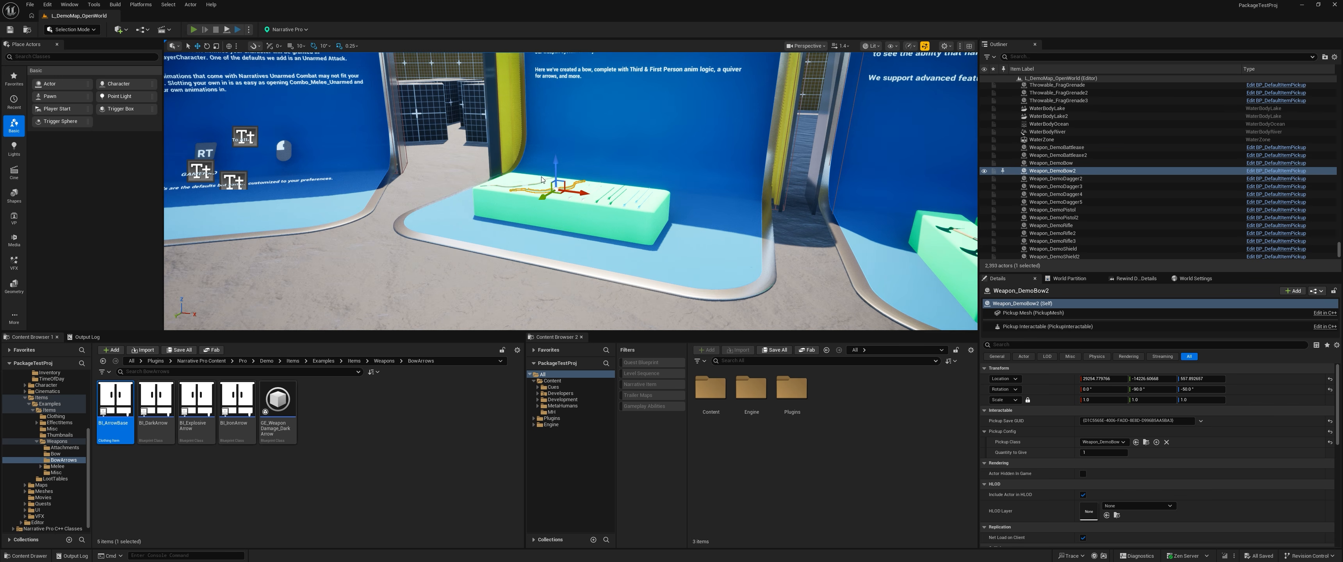
# Play the level, walk the character to the bow display, and pick up a bow and arrows
pyautogui.press('w')
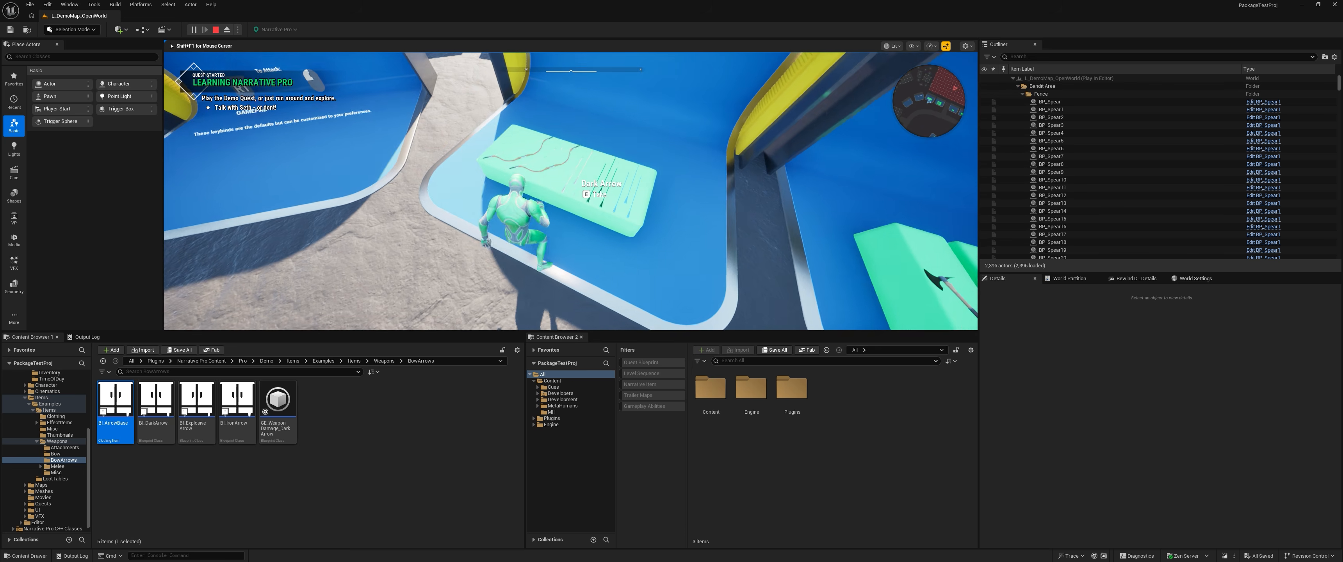
pyautogui.press('e')
pyautogui.press('e')
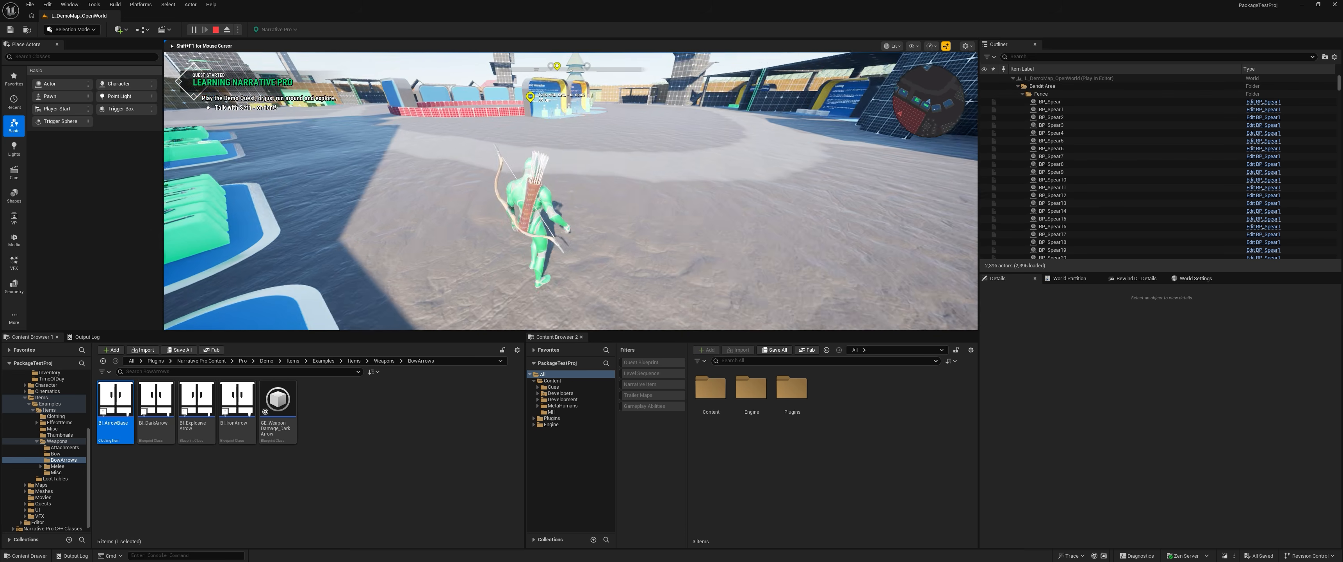
# In the character's inventory, unequip the current arrow and the bow, equip the Dark Arrow, and close the inventory
pyautogui.press('i')
pyautogui.moveTo(937, 217)
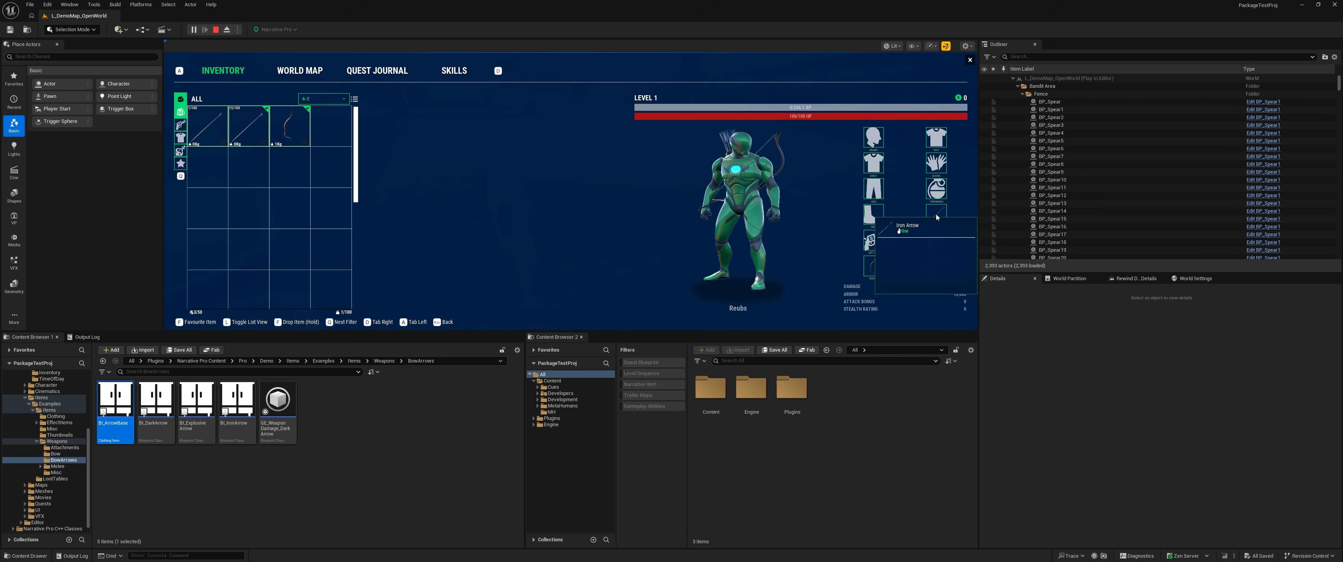
pyautogui.click(937, 217)
pyautogui.click(874, 267)
pyautogui.moveTo(209, 129)
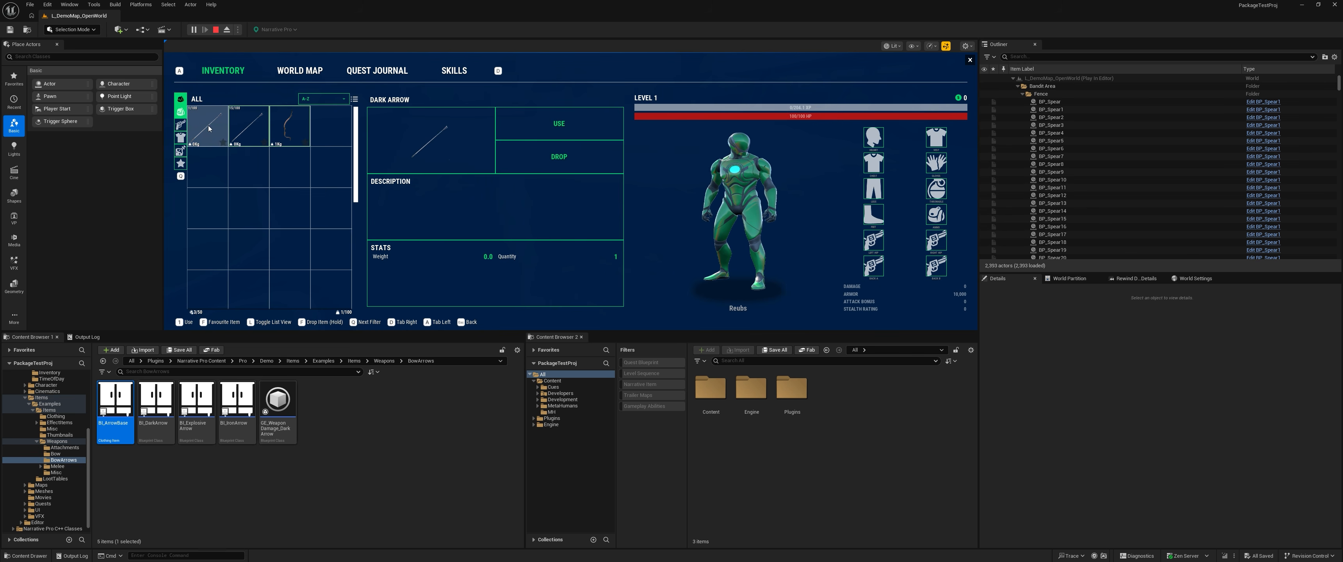
pyautogui.moveTo(936, 219); pyautogui.dragTo(936, 219)
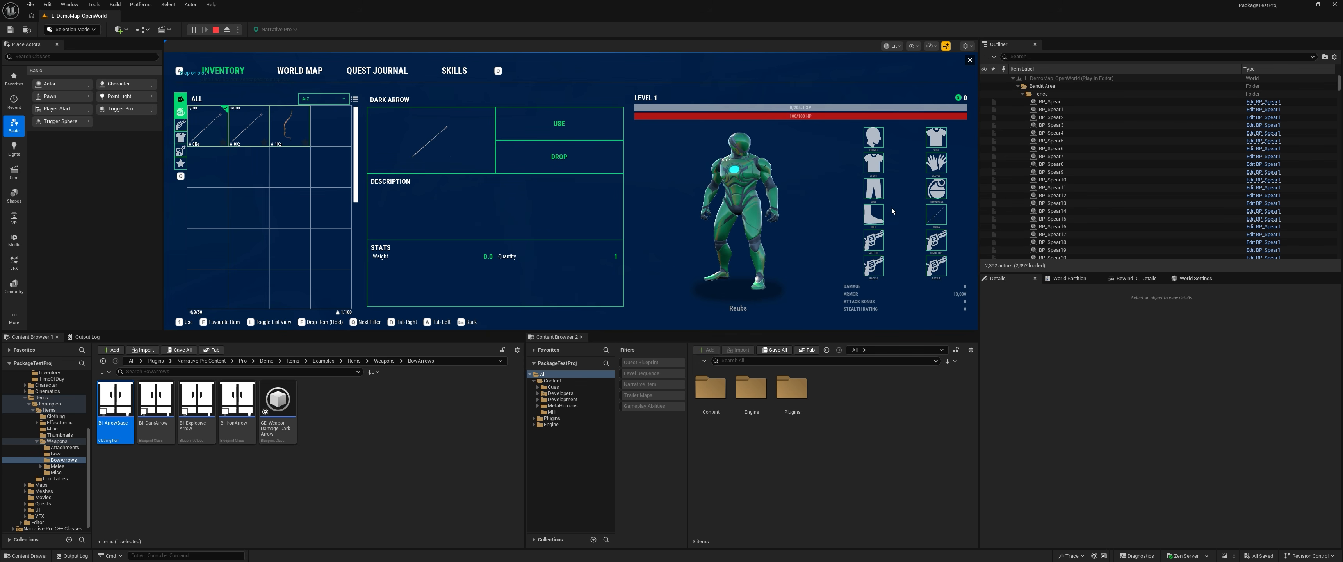
pyautogui.click(970, 60)
# Walk the character to the gun display and pick up the rifle and pistol ammo from the ammo block
pyautogui.press('w')
pyautogui.press('w')
pyautogui.press('w')
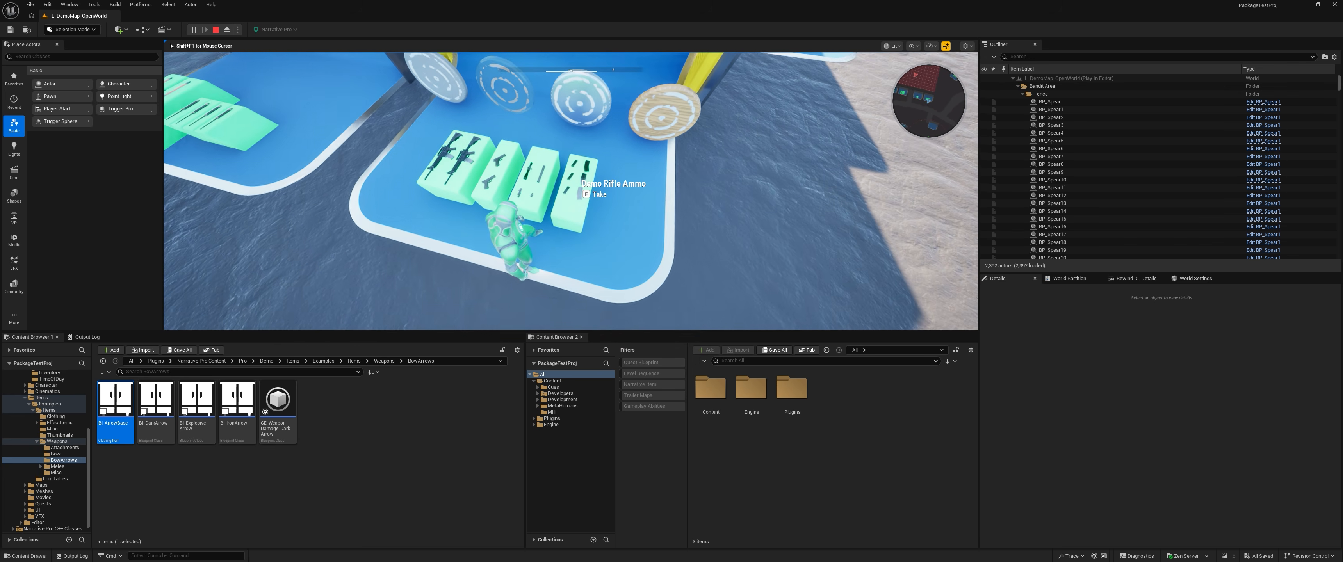
pyautogui.press('e')
pyautogui.press('e')
pyautogui.press('e')
pyautogui.press('e')
pyautogui.press('e')
pyautogui.press('e')
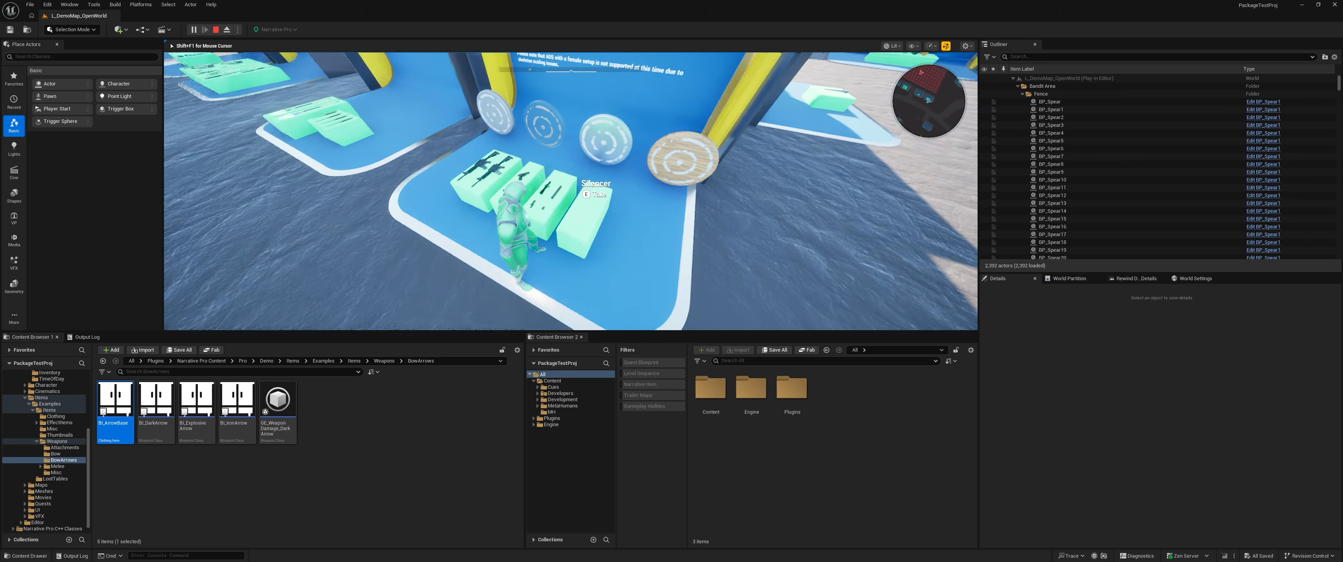
# Move away from the ammo block, check the Demo Rifle Ammo entry in the inventory, and close it
pyautogui.press('s')
pyautogui.press('w')
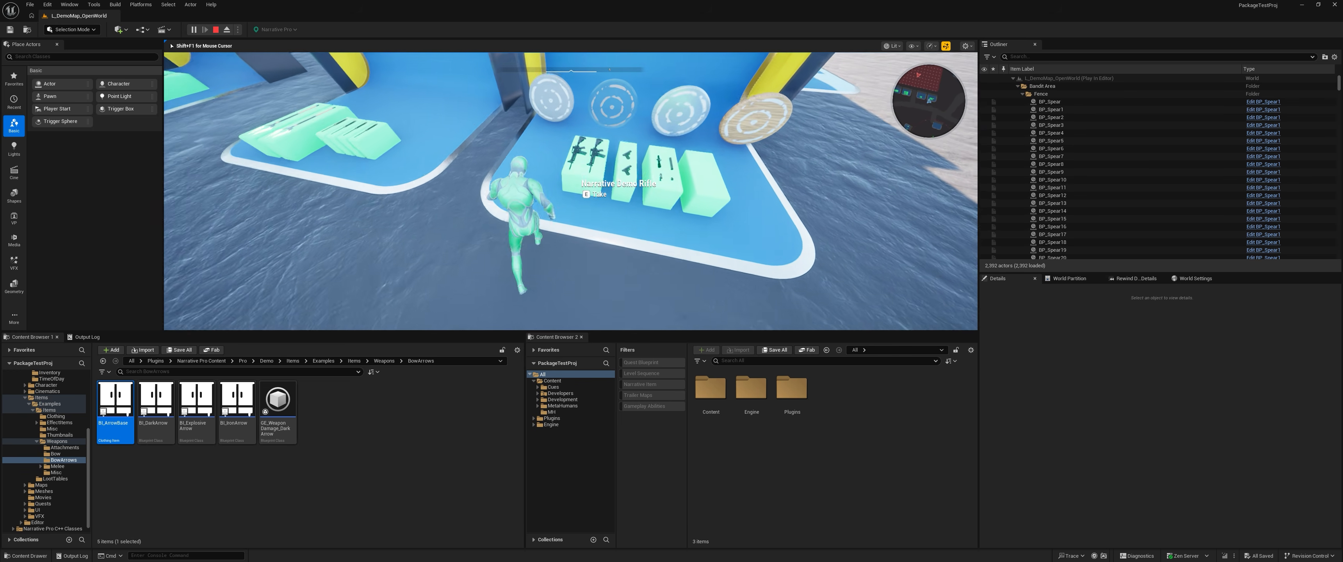
pyautogui.press('s')
pyautogui.press('w')
pyautogui.press('i')
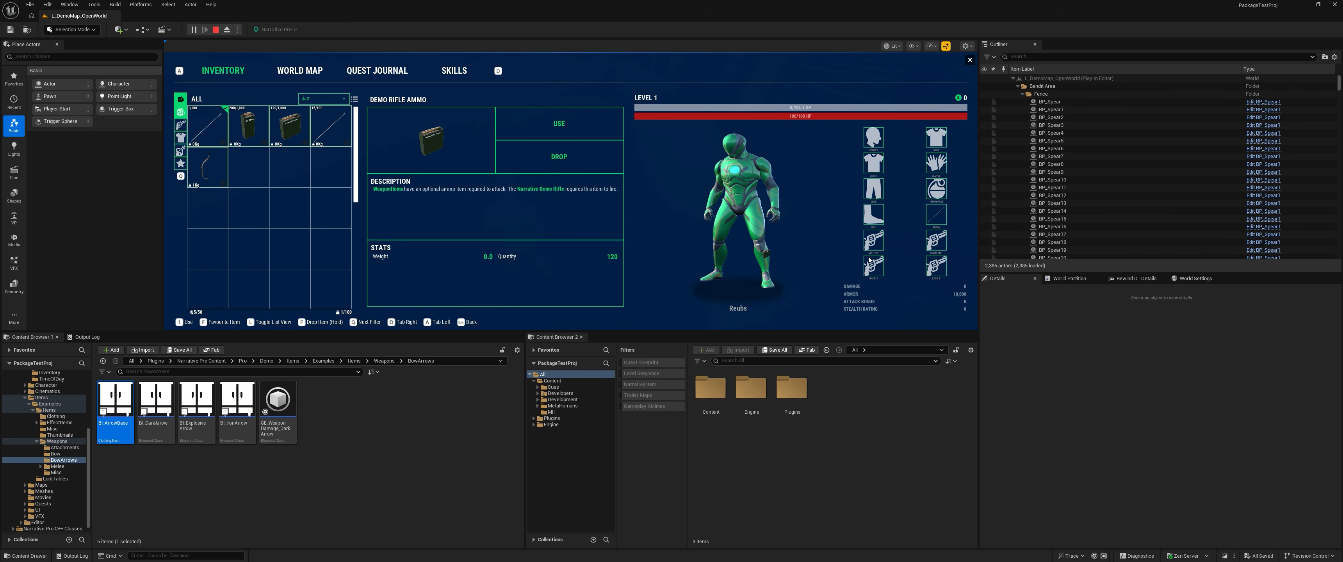
pyautogui.click(970, 60)
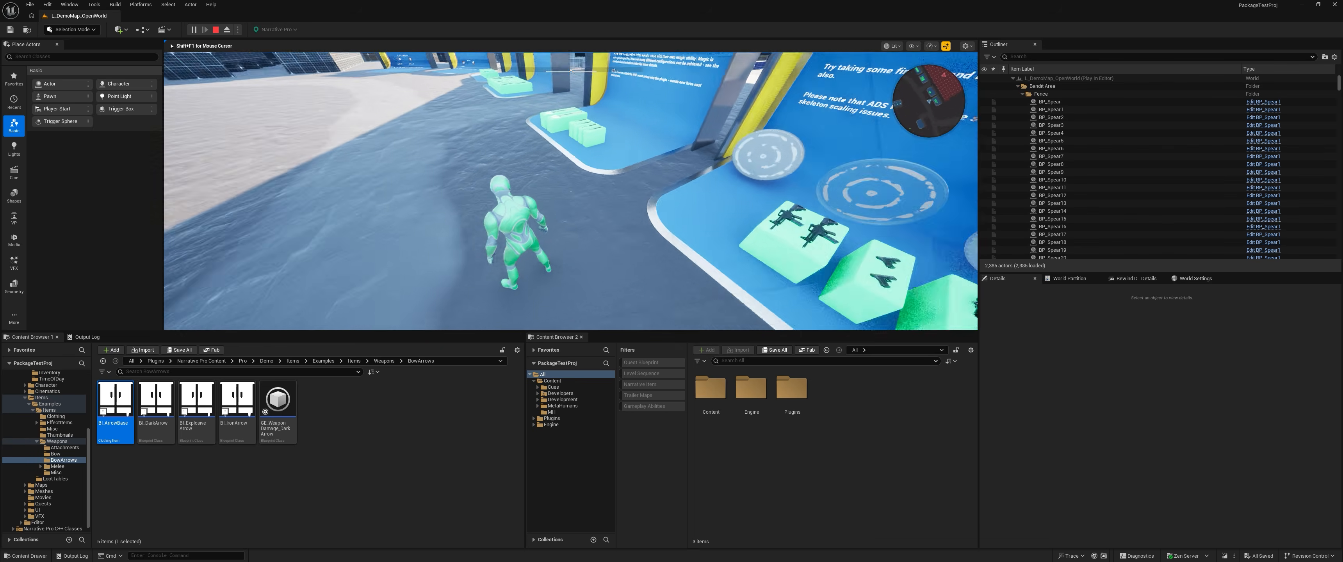
# Stop the play session and select a rifle magazine on the ammo display block
pyautogui.press('Escape')
pyautogui.press('w')
pyautogui.moveTo(633, 143); pyautogui.dragTo(592, 199, button='right')
pyautogui.click(573, 176)
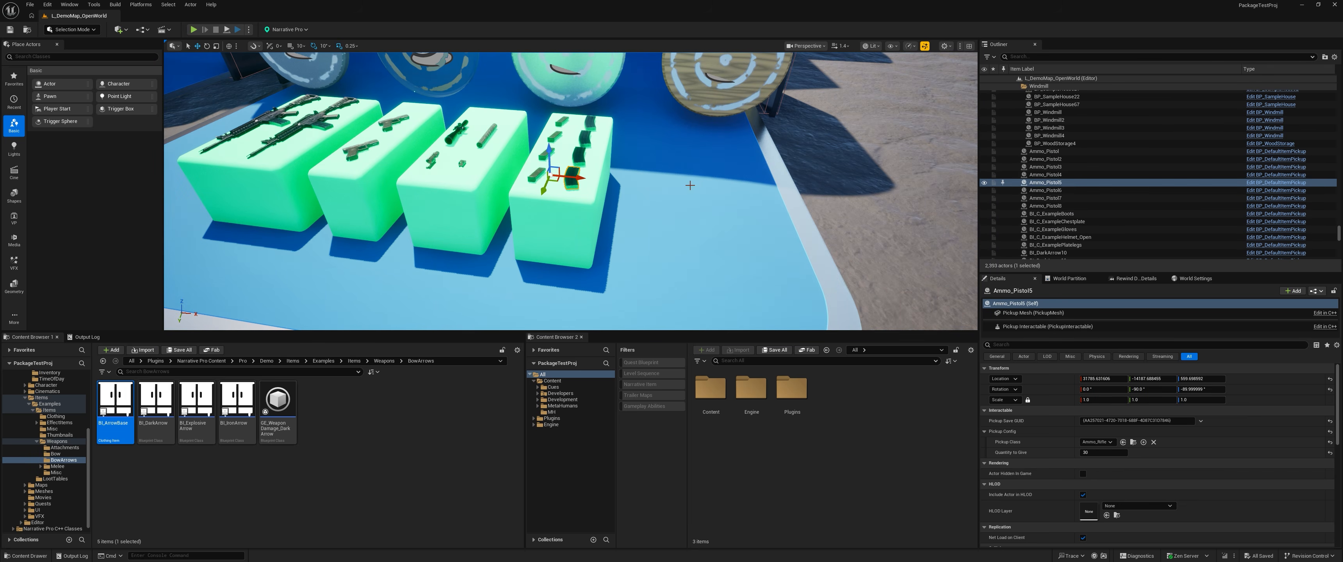
# Locate the selected magazine's pickup class in the project and open the Ammo_Rifle Blueprint
pyautogui.click(1292, 184)
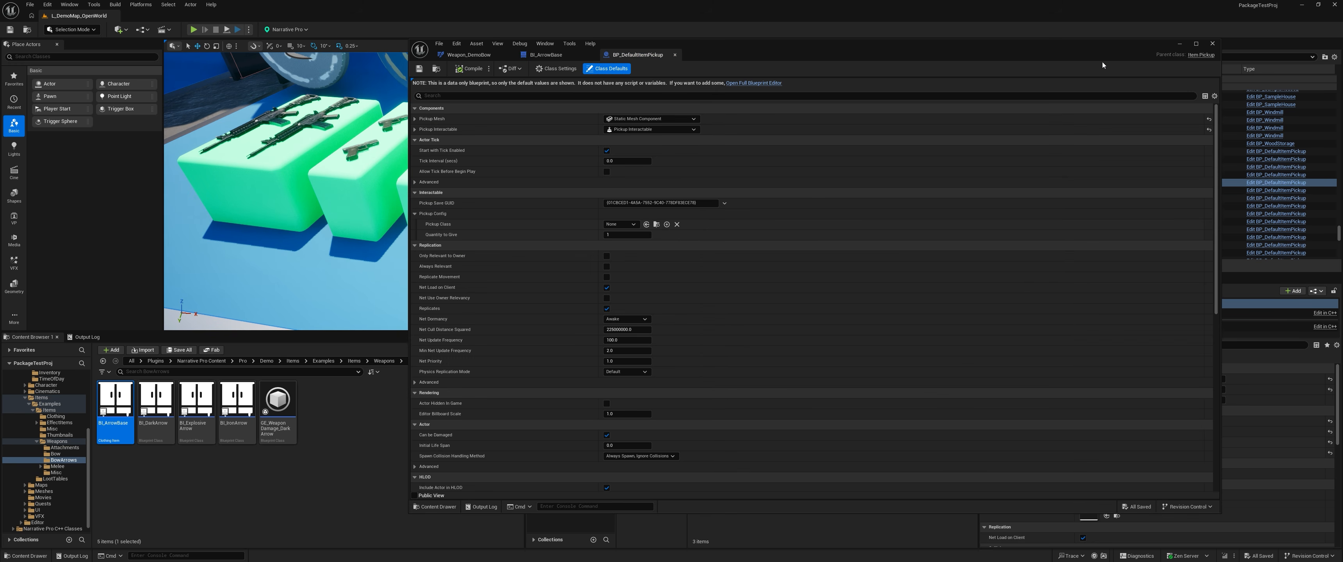
pyautogui.click(1180, 44)
pyautogui.scroll(-3, 1121, 423)
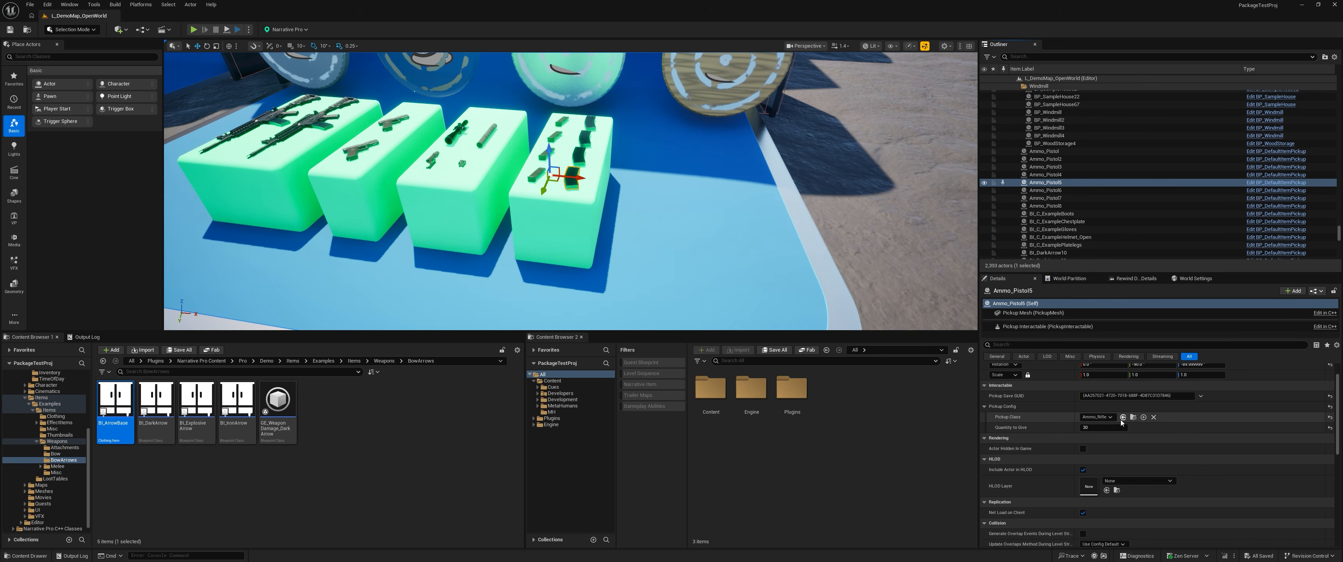
pyautogui.click(1134, 418)
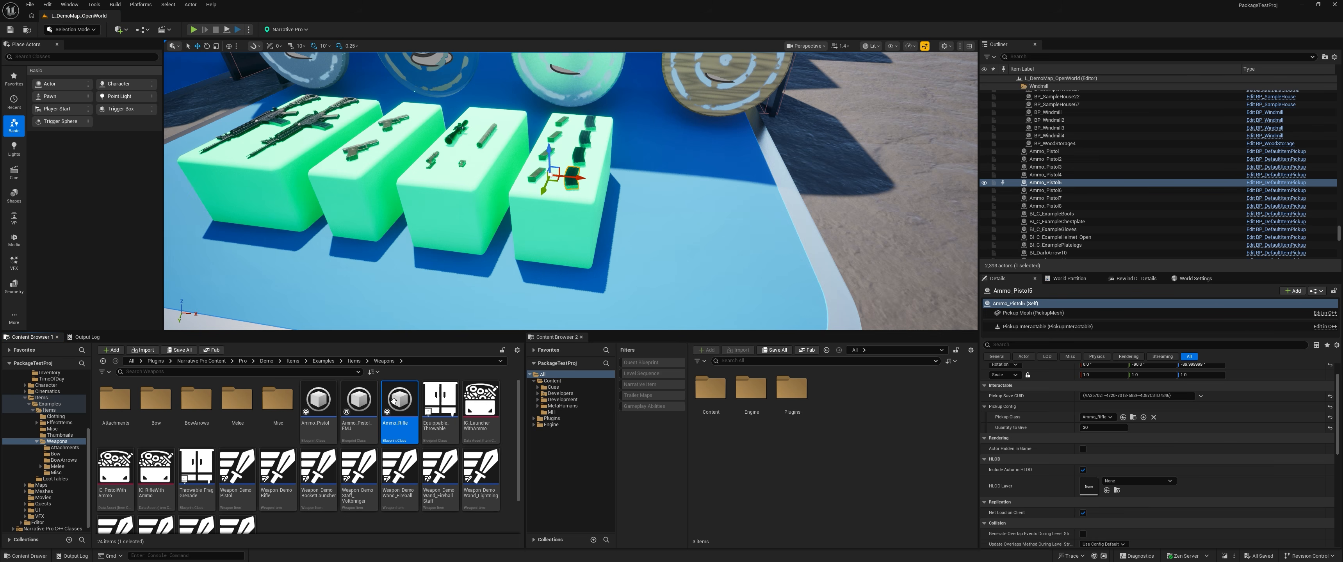
pyautogui.doubleClick(390, 399)
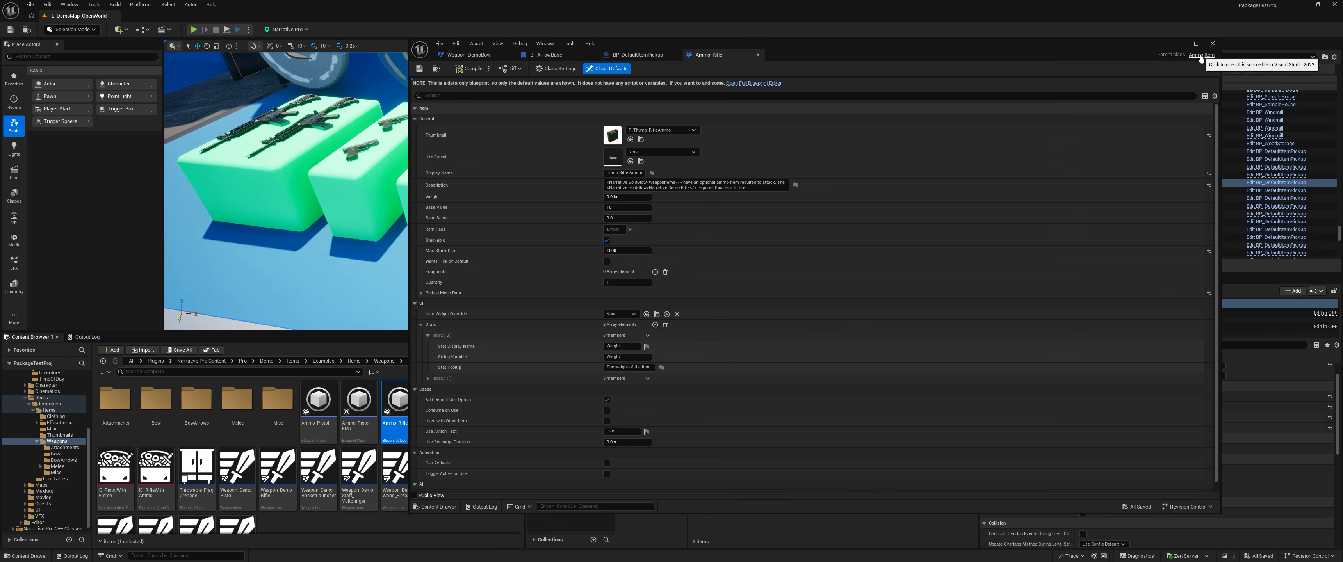
# Open the Ammo_Rifle parent class source, AmmoItem.h, in Visual Studio, review the UAmmoItem declaration, and return to Unreal Editor
pyautogui.click(1200, 56)
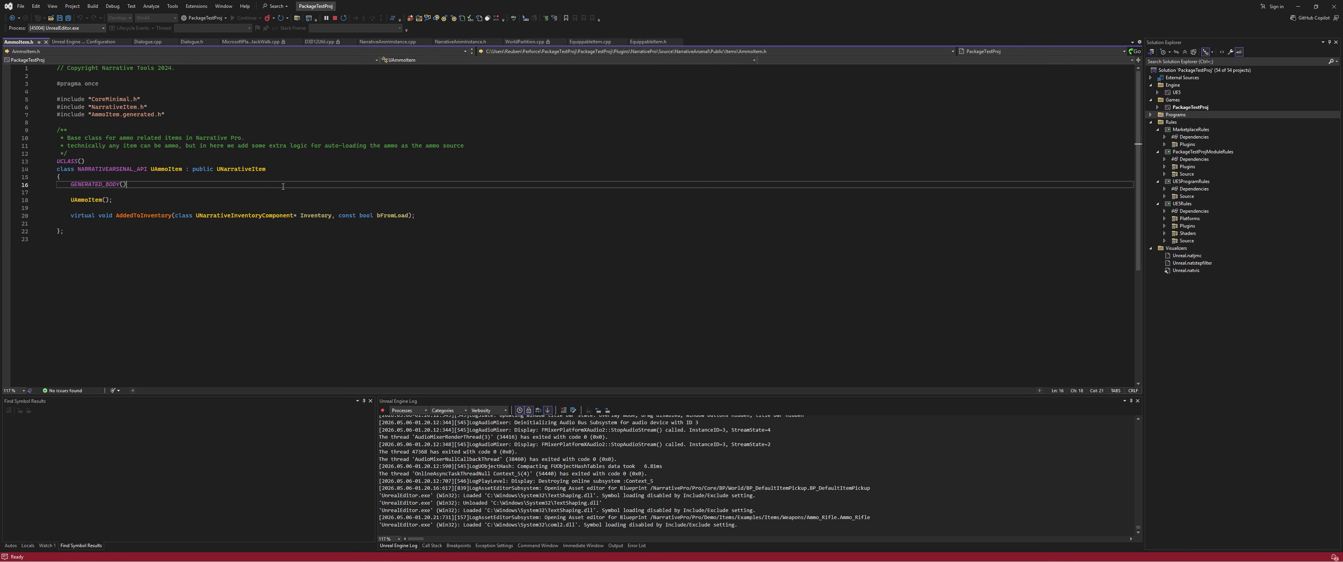
pyautogui.click(240, 173)
pyautogui.click(239, 185)
pyautogui.hotkey('alt', 'Tab')
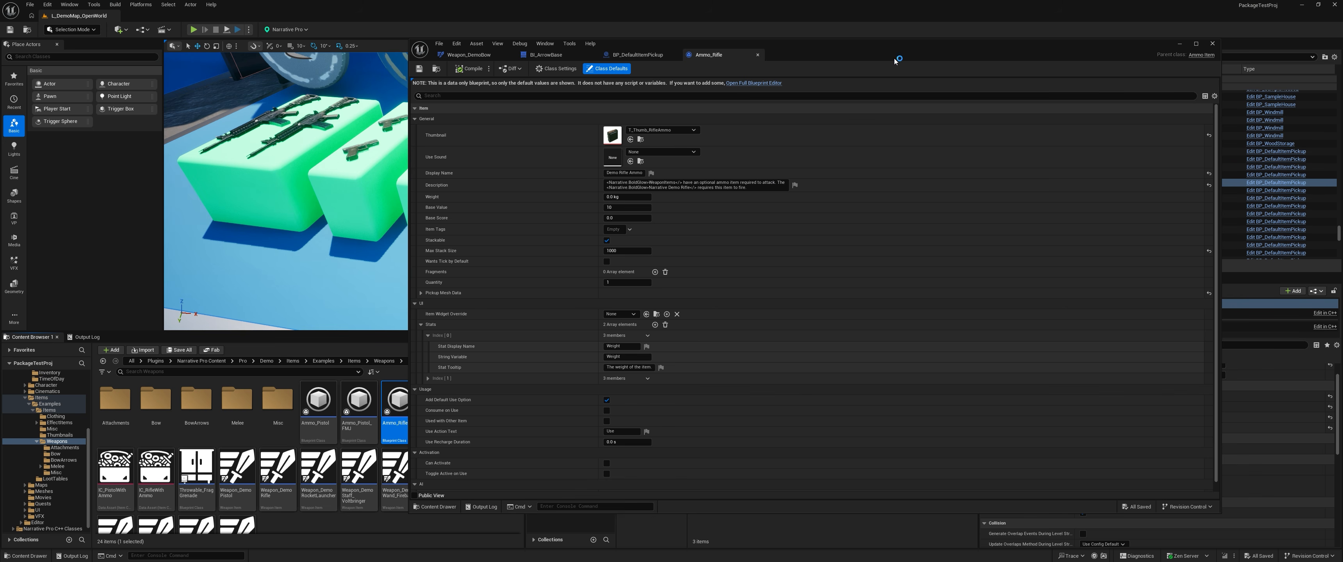
# Put the Ammo_Rifle Blueprint window away and return to the gun display in the level viewport
pyautogui.moveTo(956, 54); pyautogui.dragTo(990, 66)
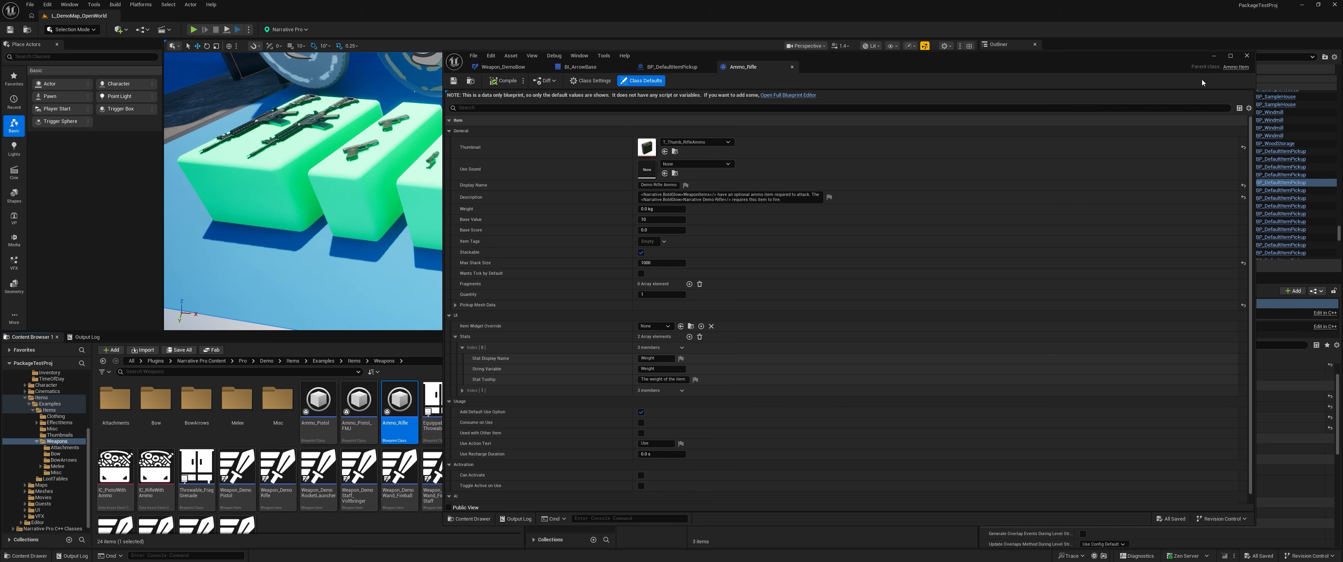
pyautogui.click(1215, 57)
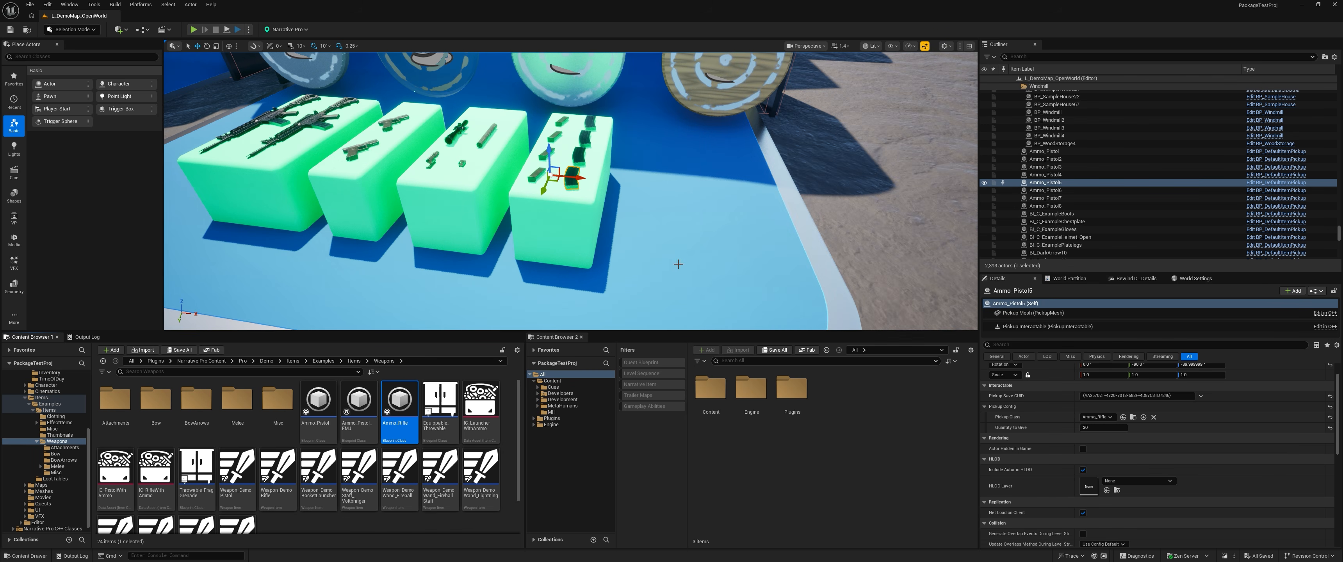
pyautogui.moveTo(589, 247); pyautogui.dragTo(586, 241, button='right')
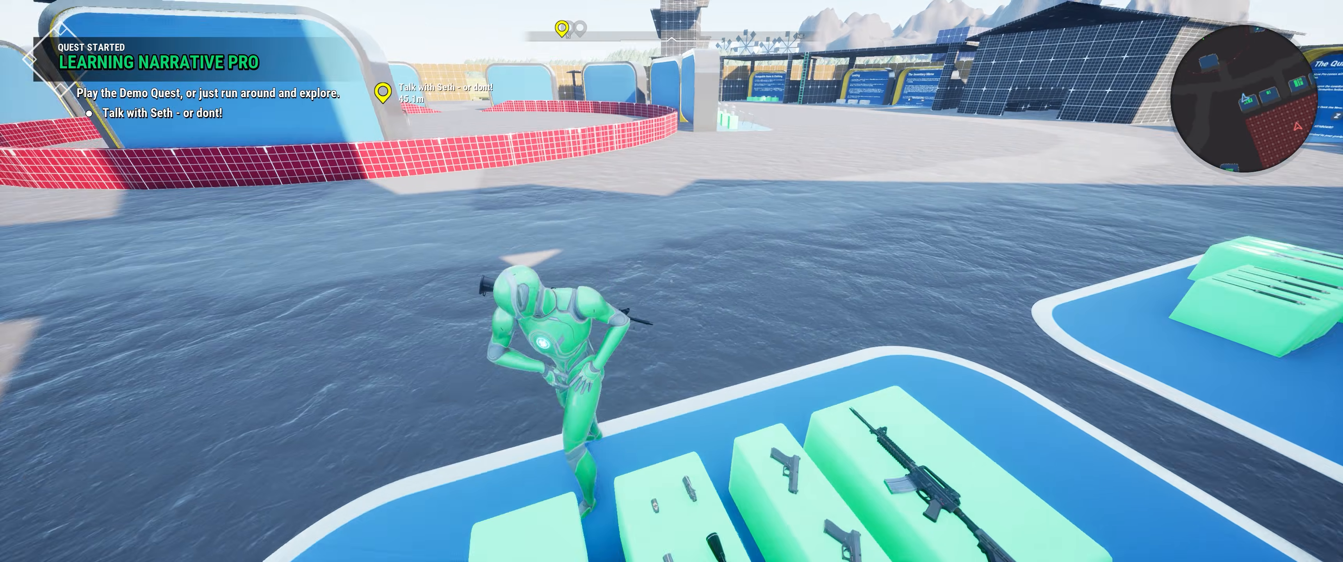
# Run the character away from the gun display in the play session and reload the Narrative Demo Rifle
pyautogui.press('w')
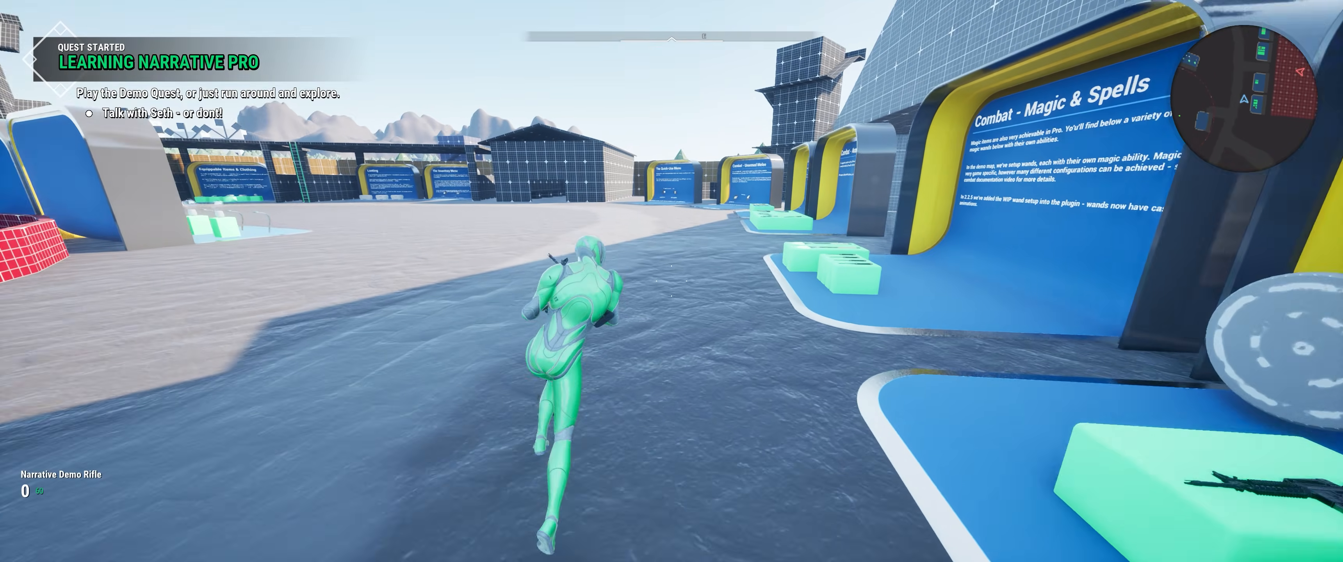
pyautogui.press('r')
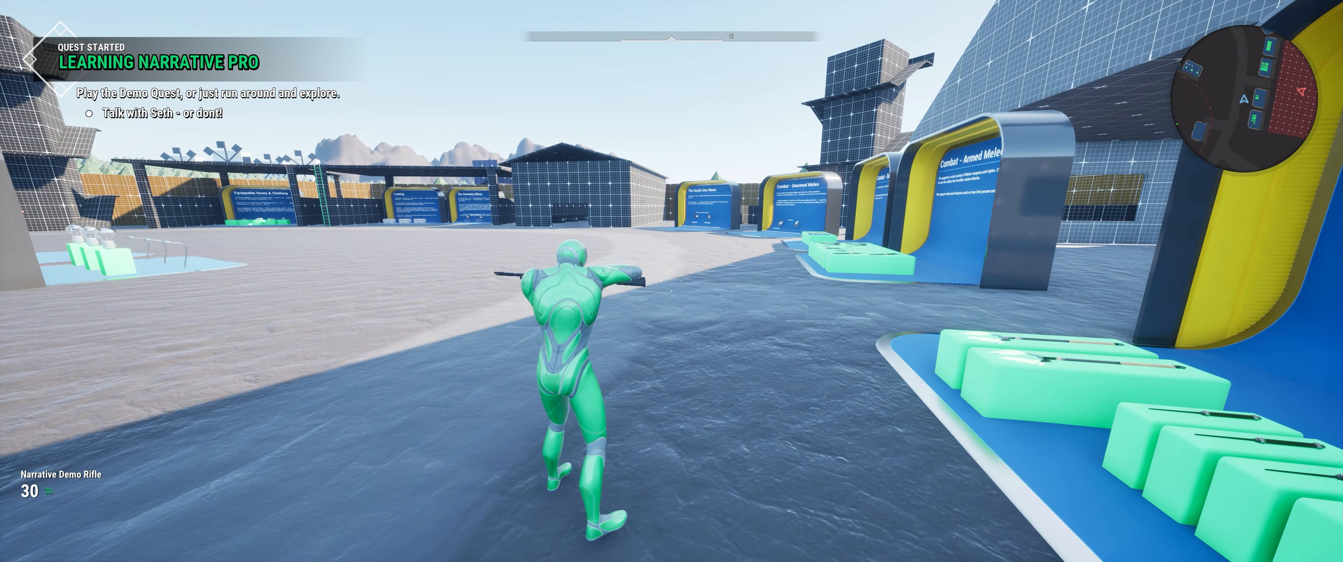
pyautogui.press('w')
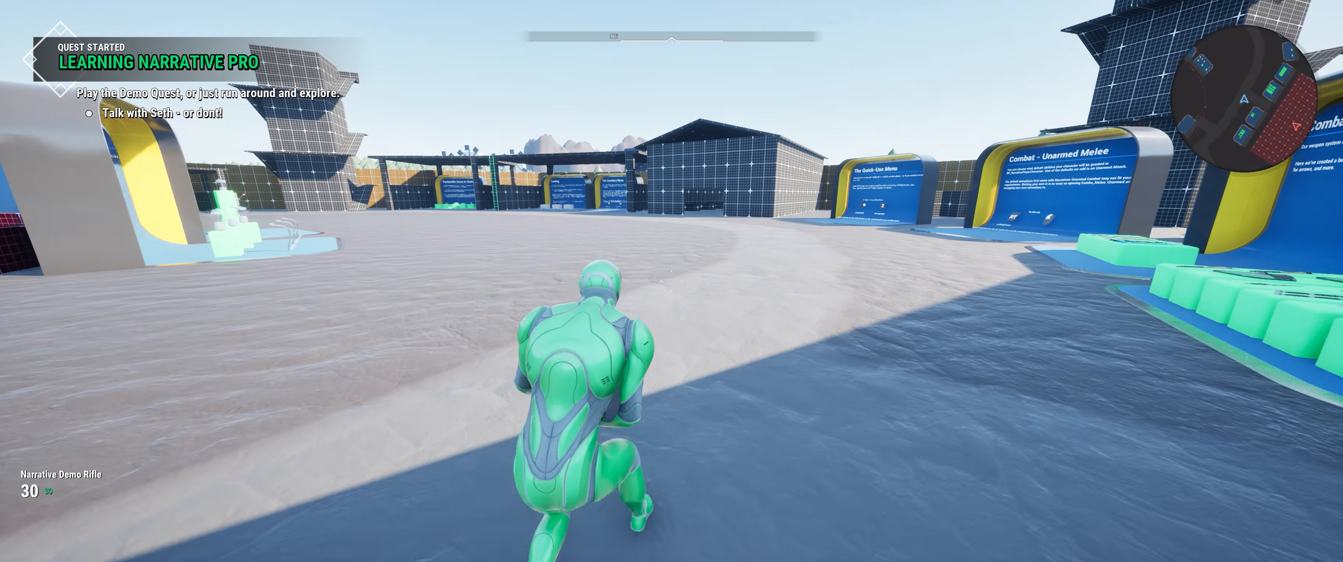
# Switch to the first-person camera and move the character back towards the Combat - Firearms display
pyautogui.press('v')
pyautogui.hotkey('shift', 'w')
pyautogui.hotkey('shift', 'w')
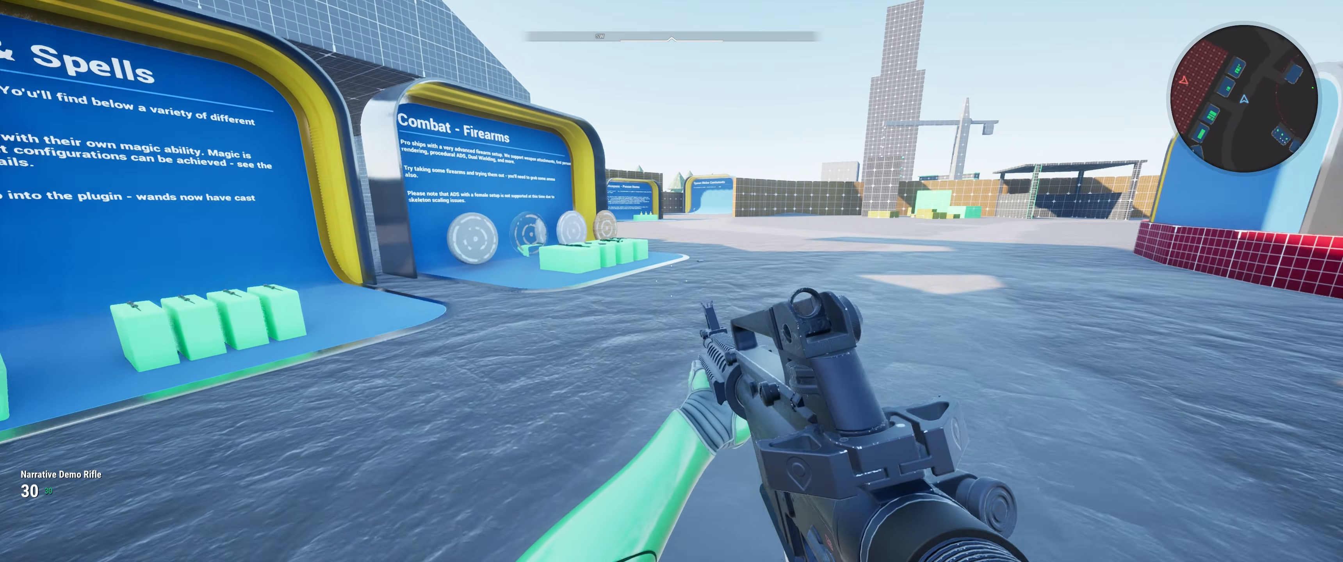
pyautogui.press('d')
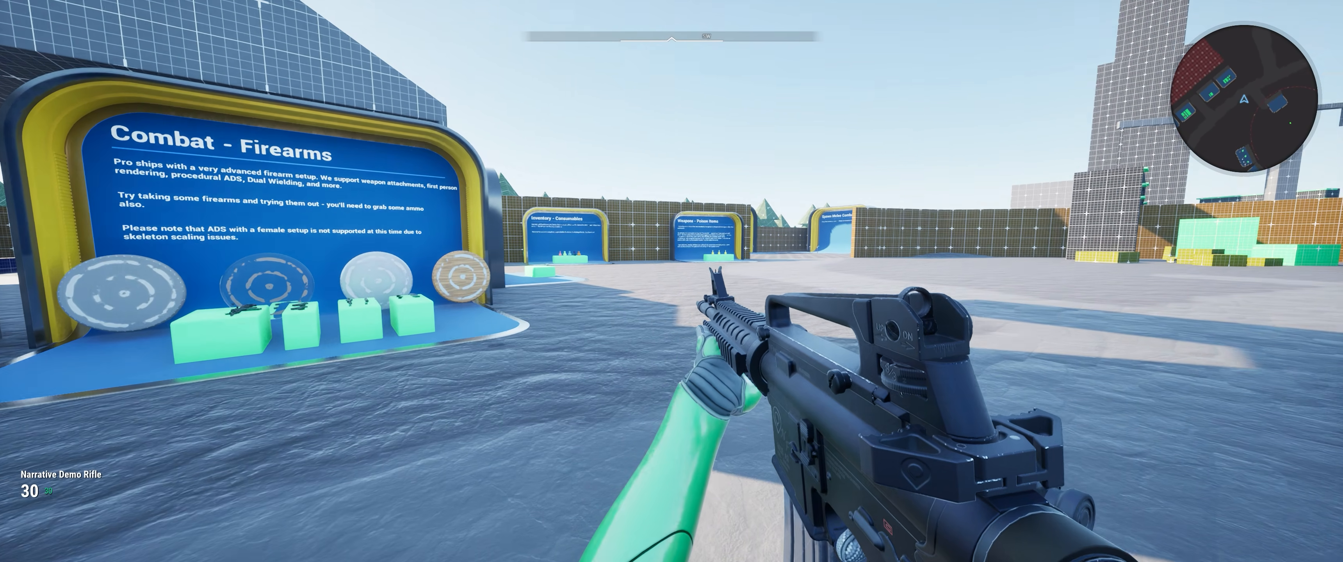
# Aim down the rifle's sights and fire until the magazine is empty, then reload it
pyautogui.rightClick(672, 281)
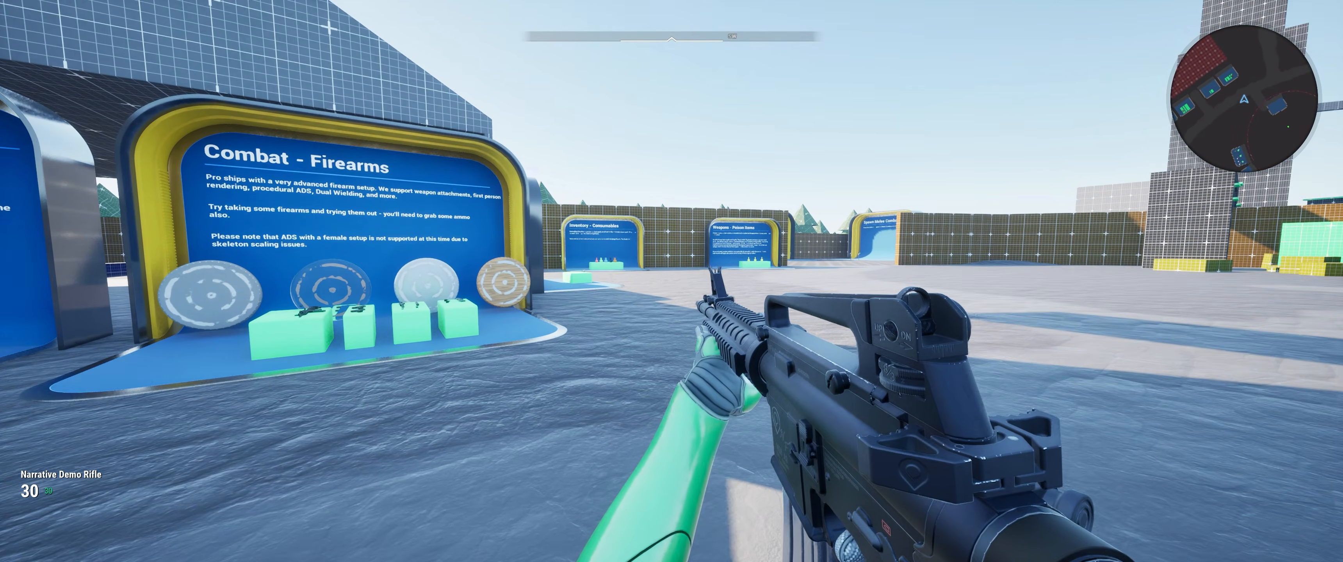
pyautogui.rightClick(672, 281)
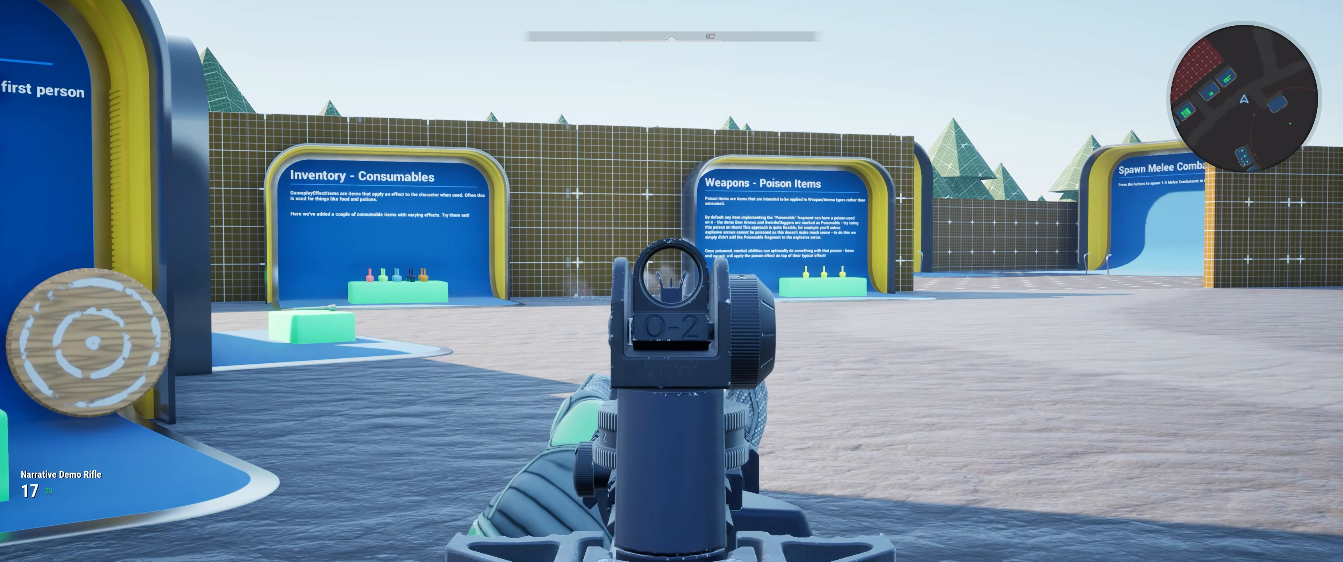
pyautogui.rightClick(671, 281)
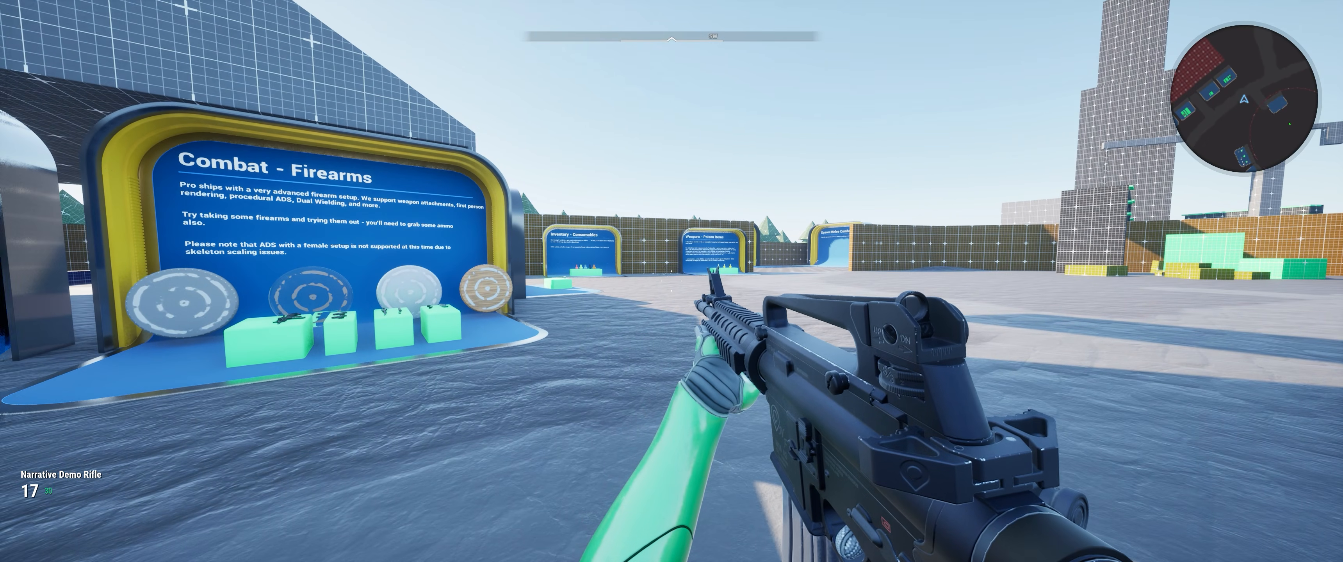
pyautogui.rightClick(671, 281)
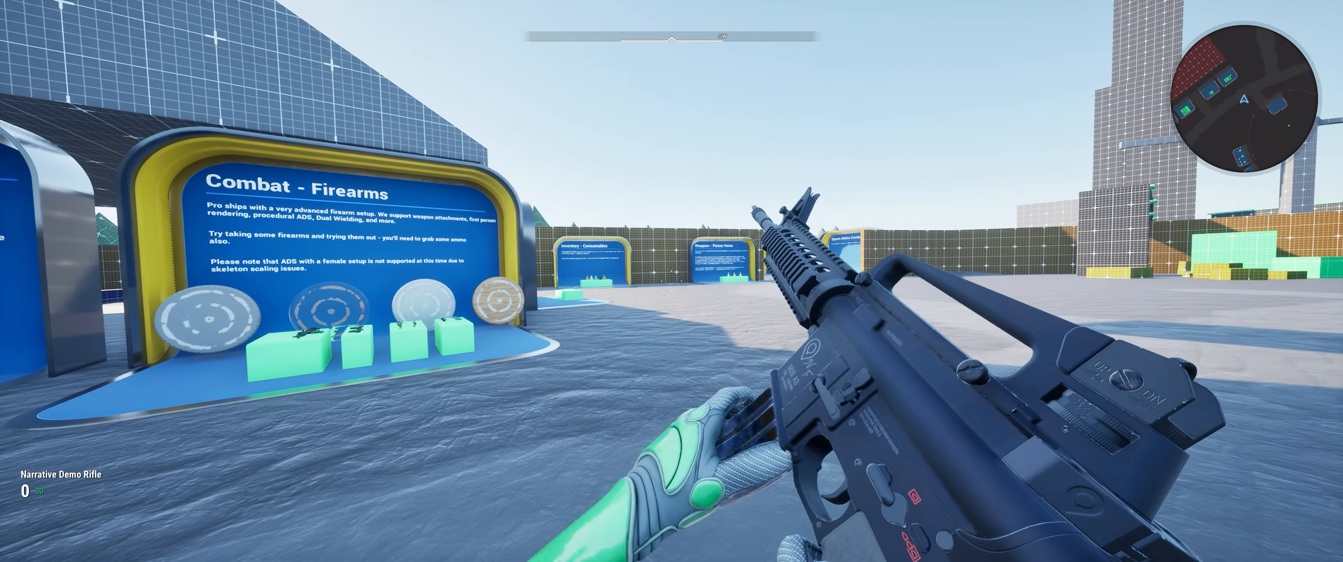
# Move away from the Combat - Firearms display, check the remaining ammo items in the inventory, and close it
pyautogui.press('w')
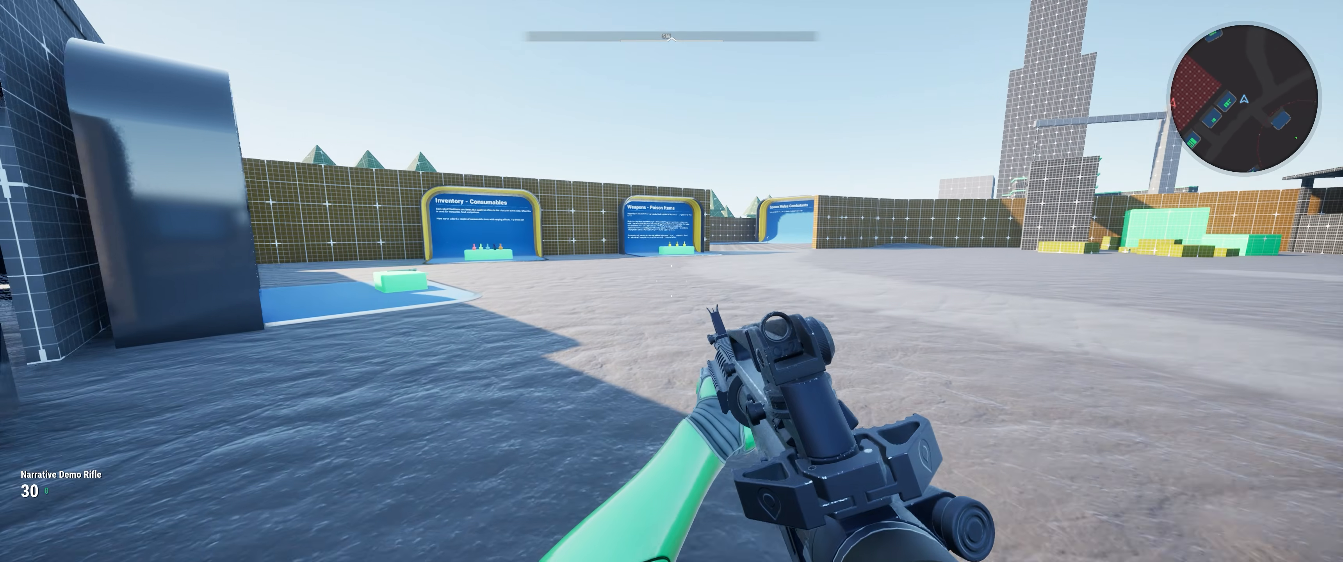
pyautogui.press('w')
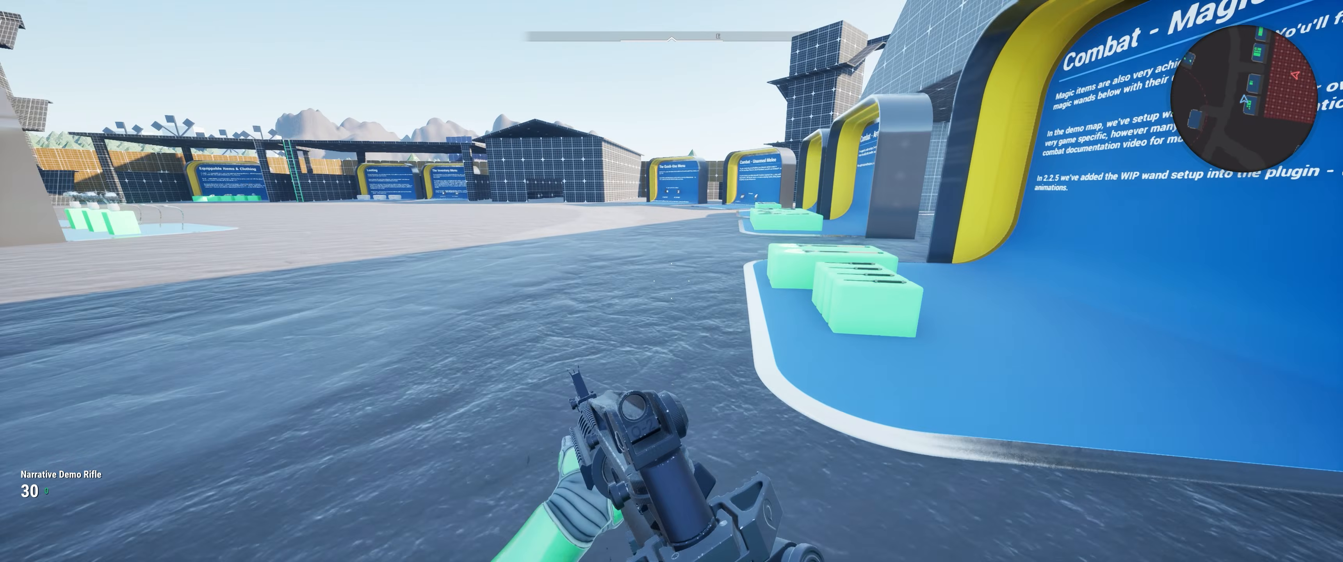
pyautogui.press('w')
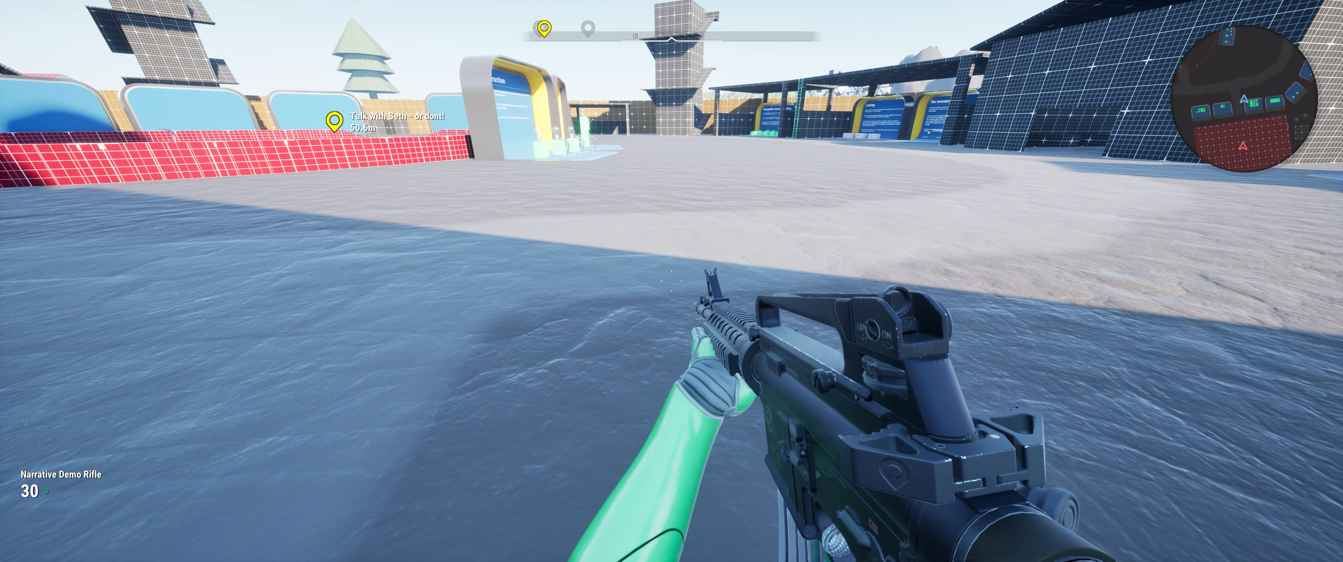
pyautogui.press('i')
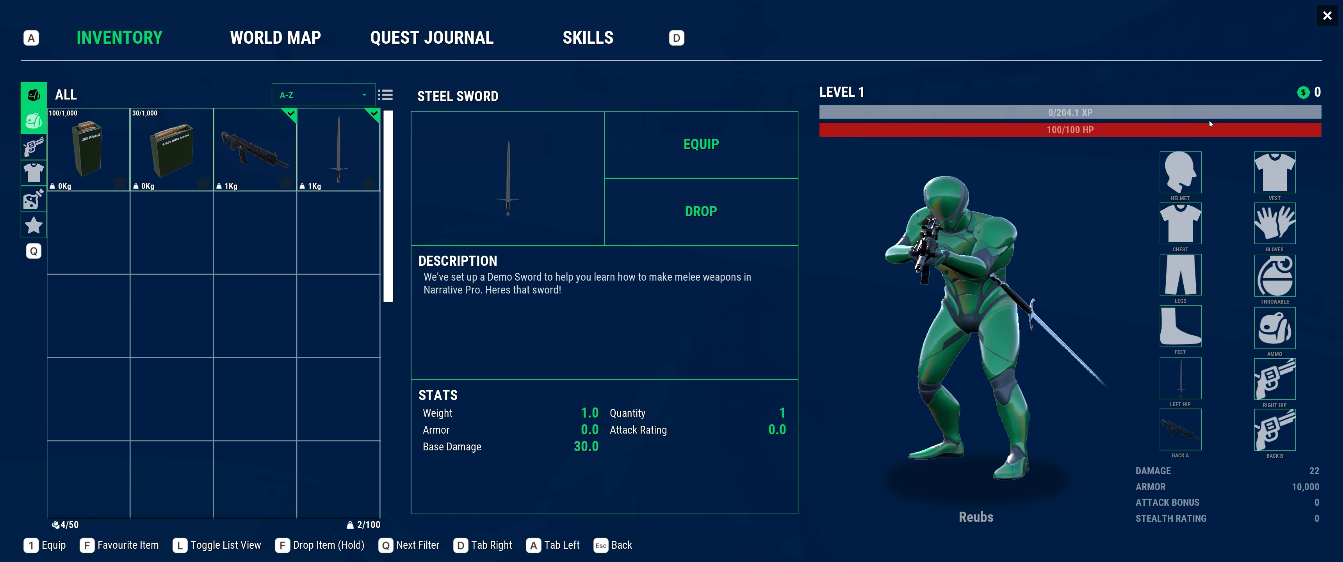
pyautogui.click(1327, 15)
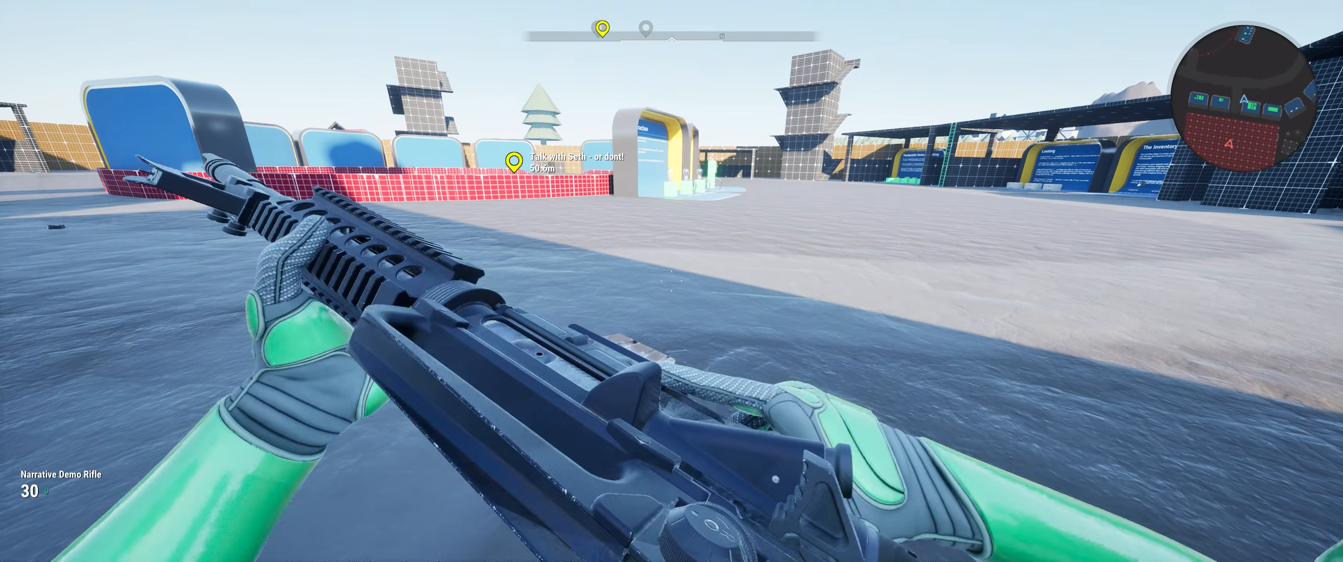
# Equip the Steel Sword from the weapon wheel in place of the rifle
pyautogui.press('Tab')
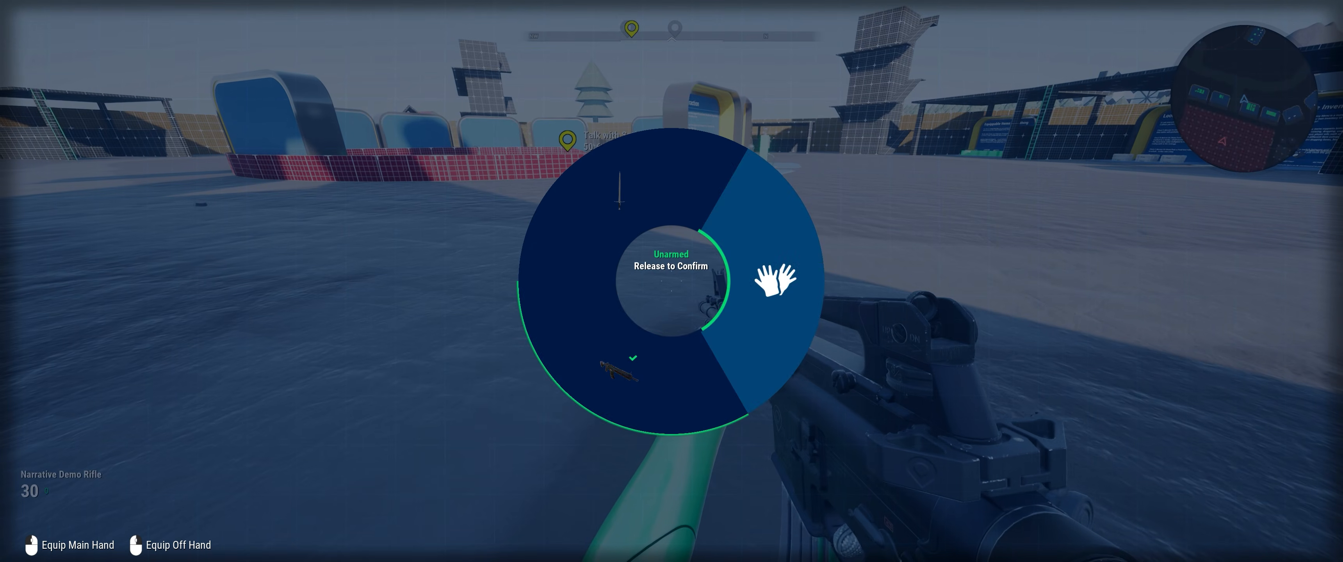
pyautogui.click(672, 281)
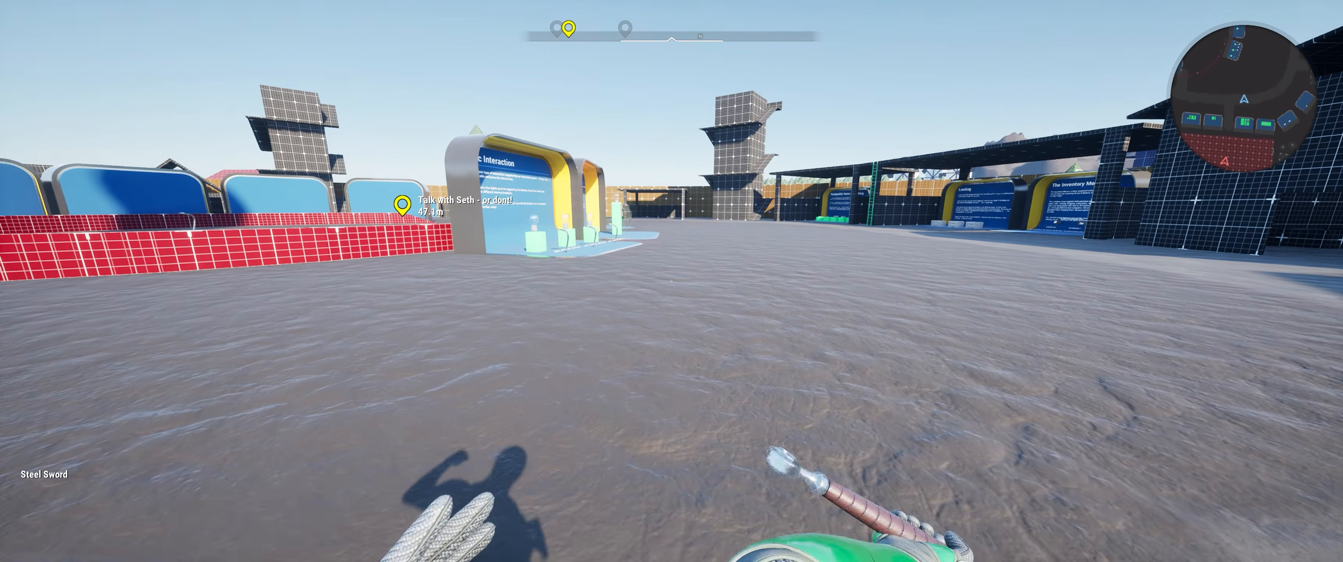
pyautogui.click(671, 281)
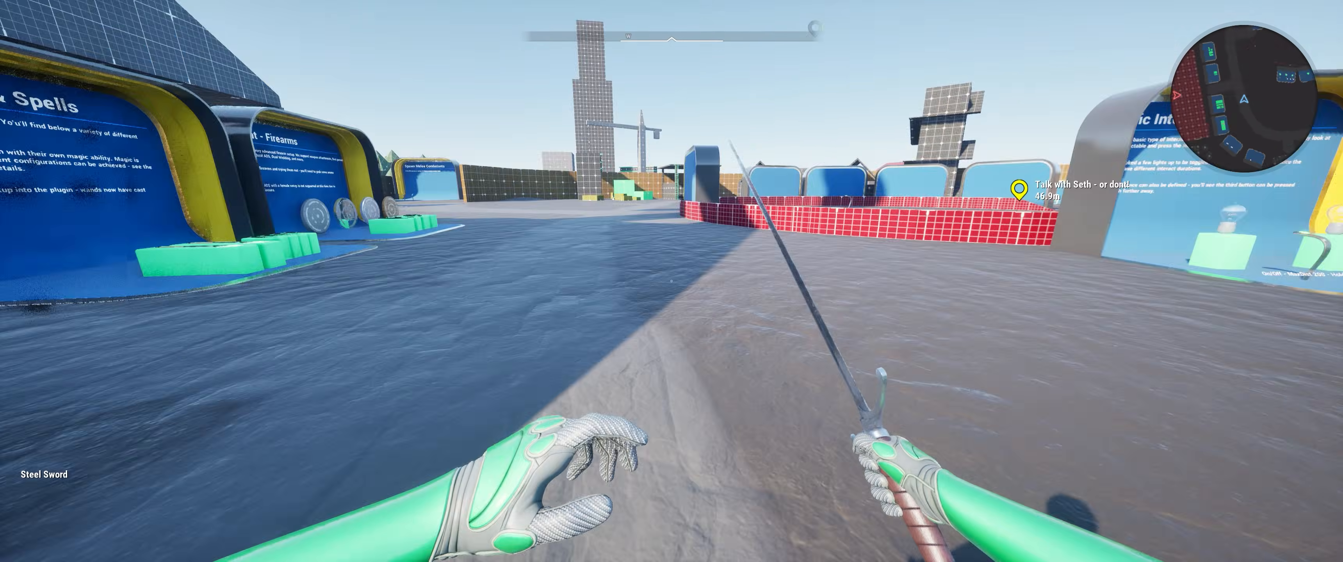
# Re-equip the Narrative Demo Rifle from the weapon wheel and run past the combat displays
pyautogui.press('Tab')
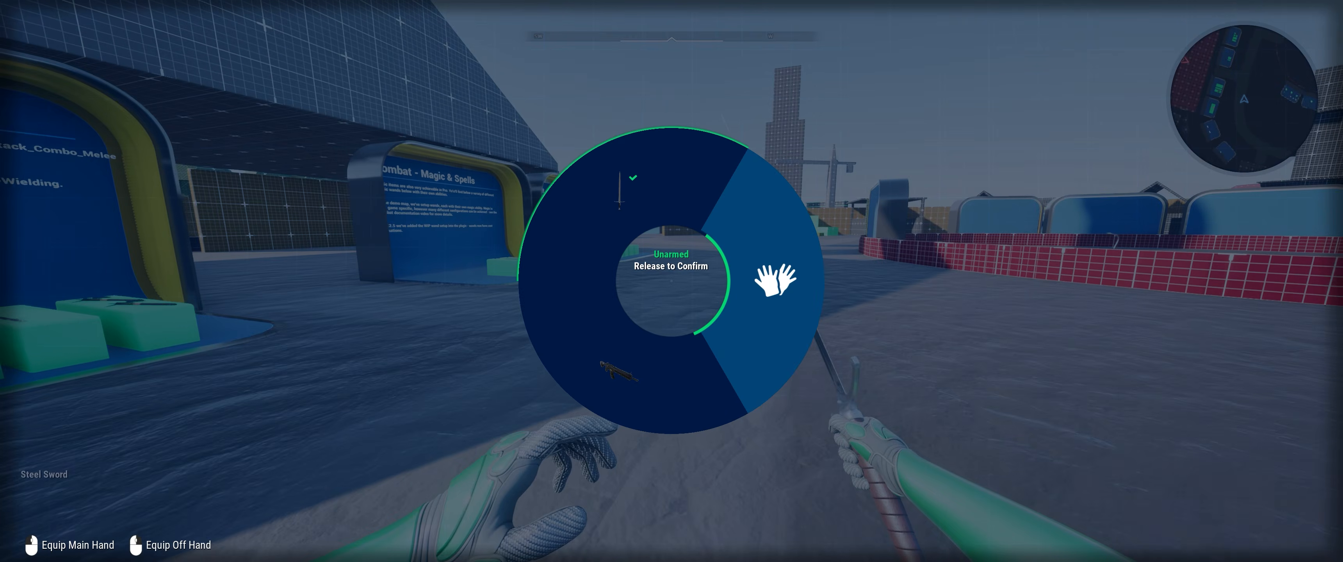
pyautogui.click(671, 281)
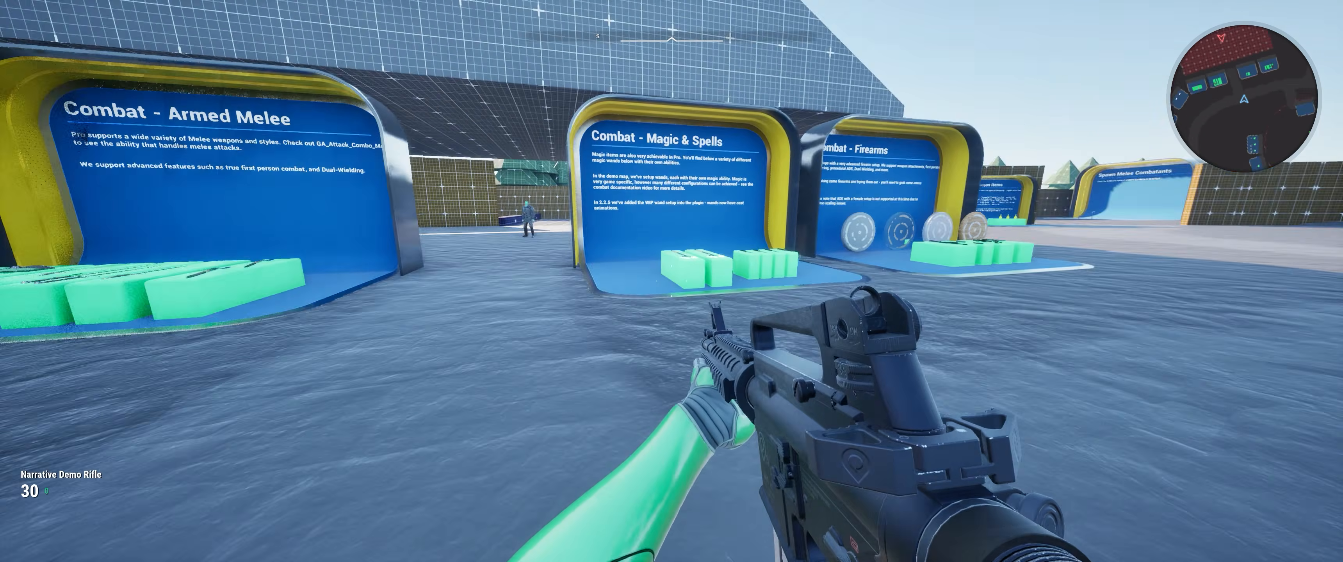
pyautogui.press('w')
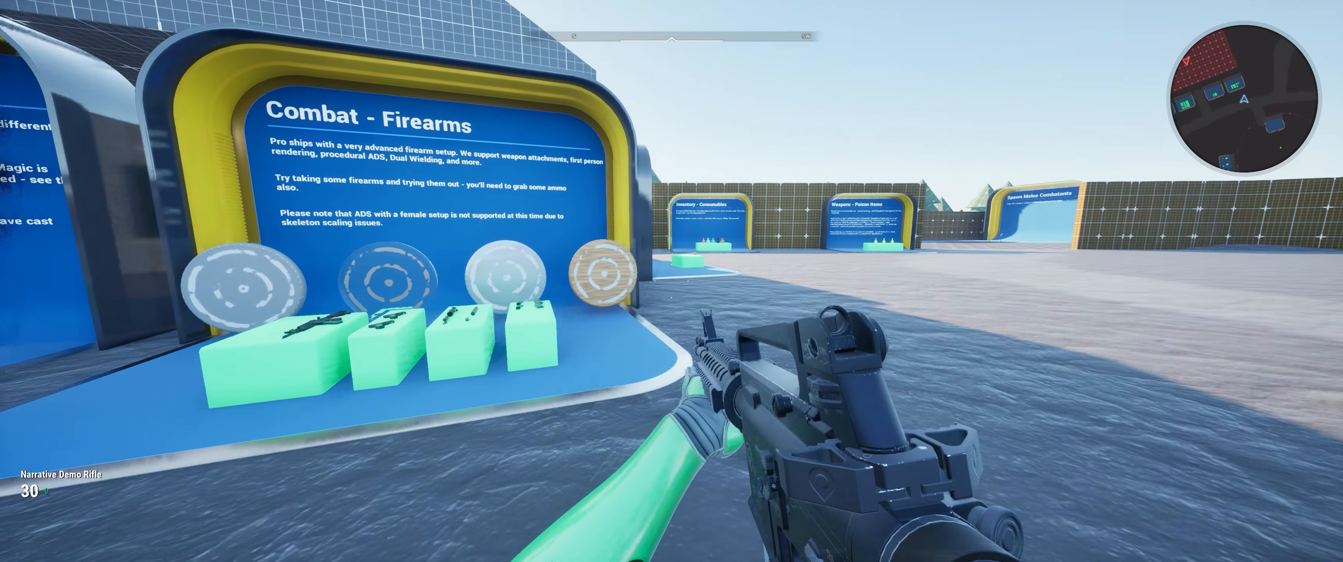
pyautogui.rightClick(671, 281)
pyautogui.press('s')
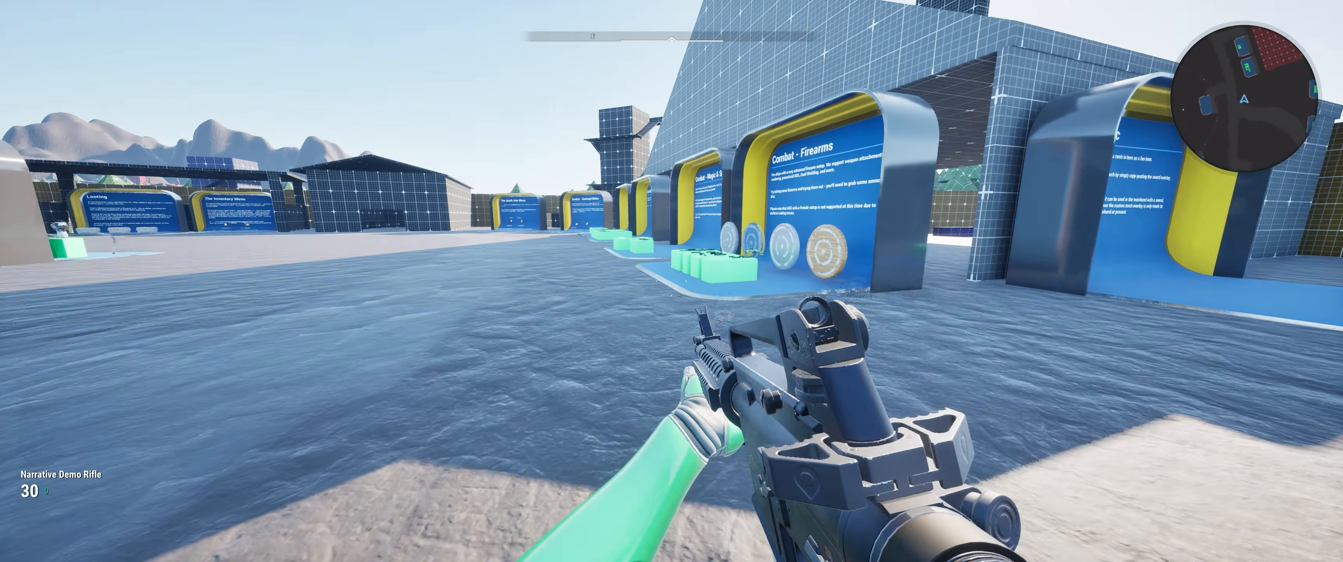
pyautogui.press('w')
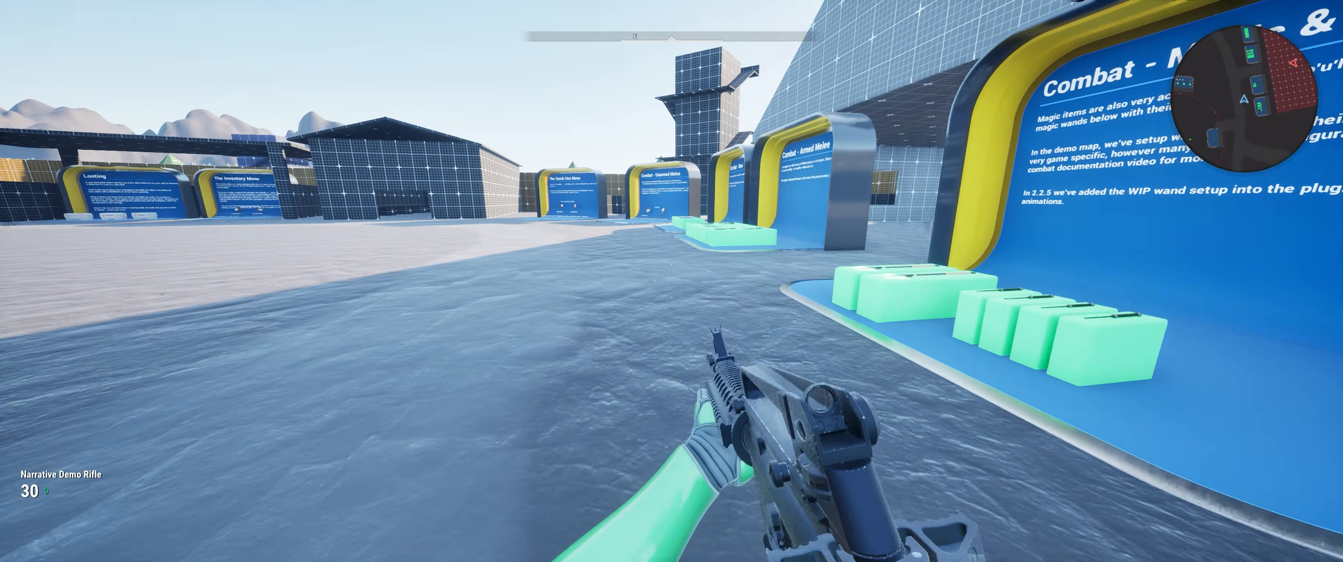
# Stop the play session and restore the full-screen viewport to the normal editor layout
pyautogui.press('Escape')
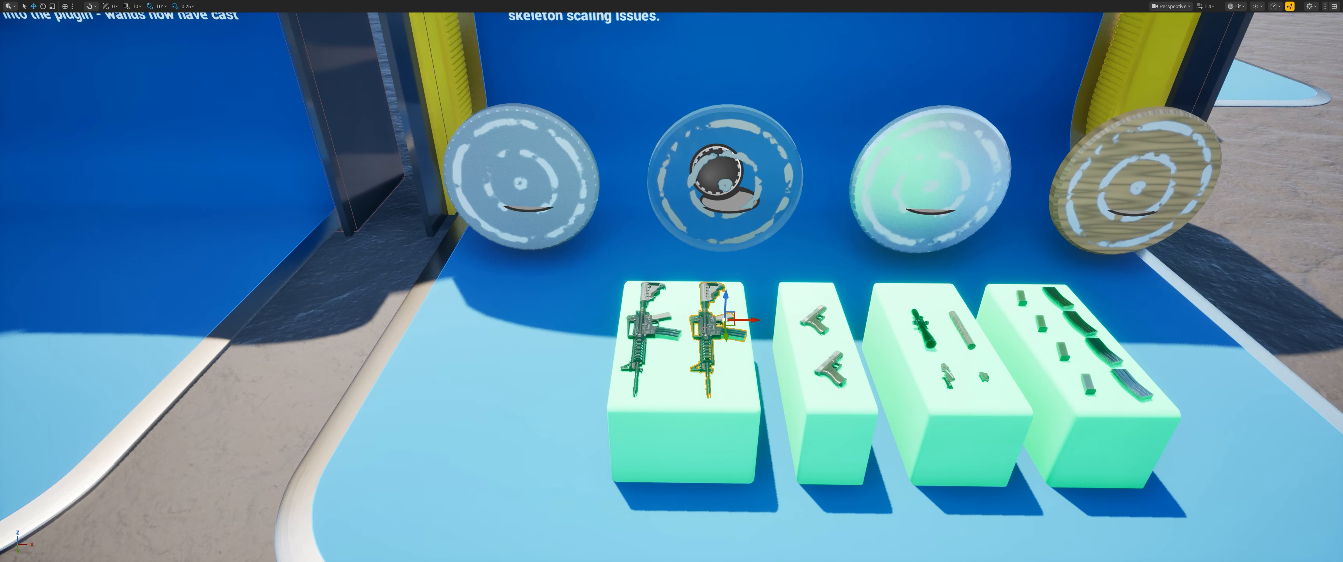
pyautogui.press('s')
pyautogui.moveTo(657, 315)
pyautogui.mouseDown(button='right')
pyautogui.moveTo(683, 334)
pyautogui.moveTo(633, 289)
pyautogui.moveTo(657, 315)
pyautogui.mouseUp(button='right')
pyautogui.press('w')
pyautogui.scroll(-4, 657, 315)
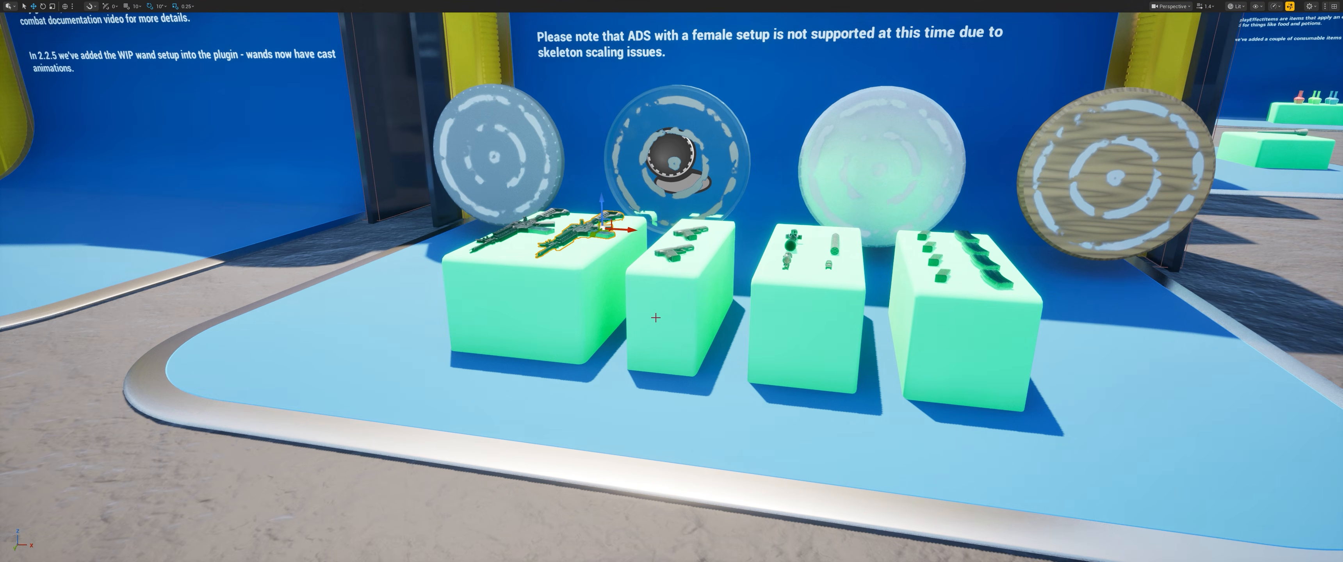
pyautogui.press('F11')
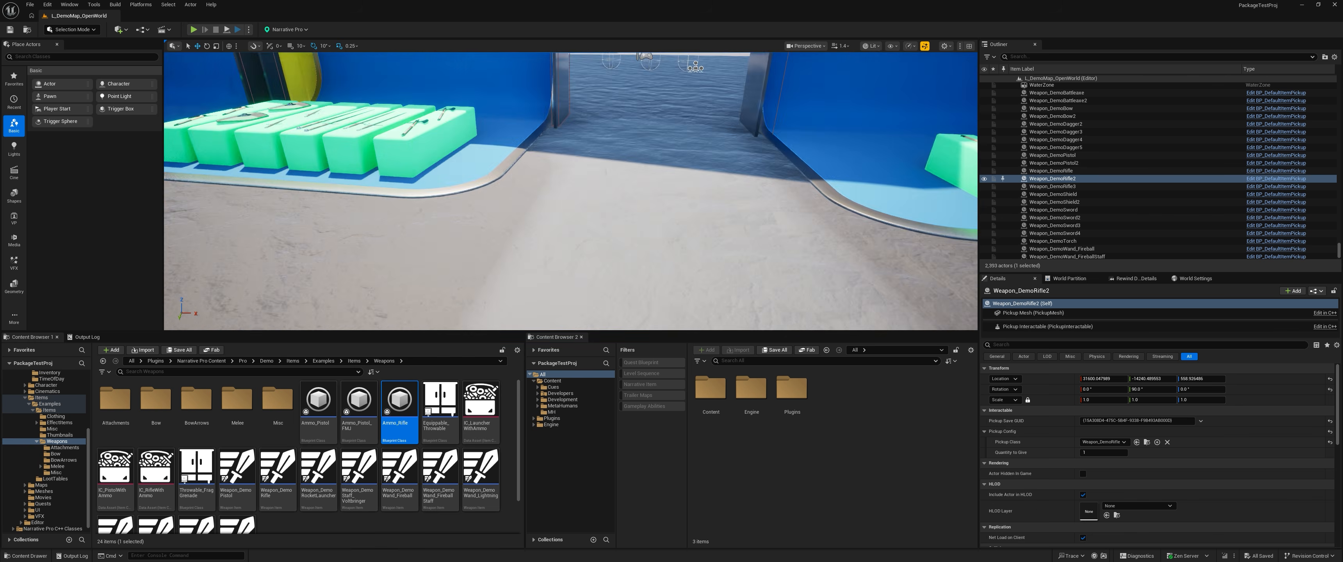
# Go to the bow display block and select the white arrow pickups one after another
pyautogui.press('w')
pyautogui.moveTo(651, 279); pyautogui.dragTo(641, 303, button='right')
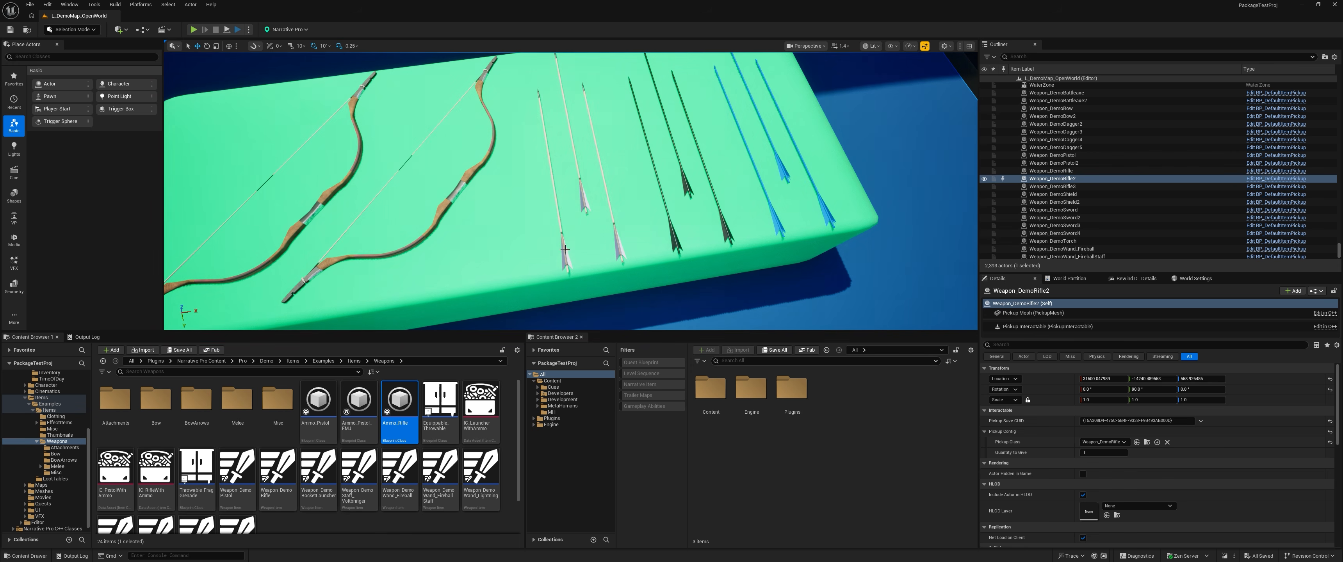
pyautogui.click(565, 249)
pyautogui.click(583, 199)
pyautogui.click(618, 246)
# Return to the gun display and select the rifle magazines on the ammo block one after another, ending with Ammo_Pistol8
pyautogui.press('s')
pyautogui.moveTo(618, 247); pyautogui.dragTo(614, 182, button='right')
pyautogui.press('d')
pyautogui.press('w')
pyautogui.click(600, 138)
pyautogui.click(592, 114)
pyautogui.click(583, 94)
pyautogui.click(575, 78)
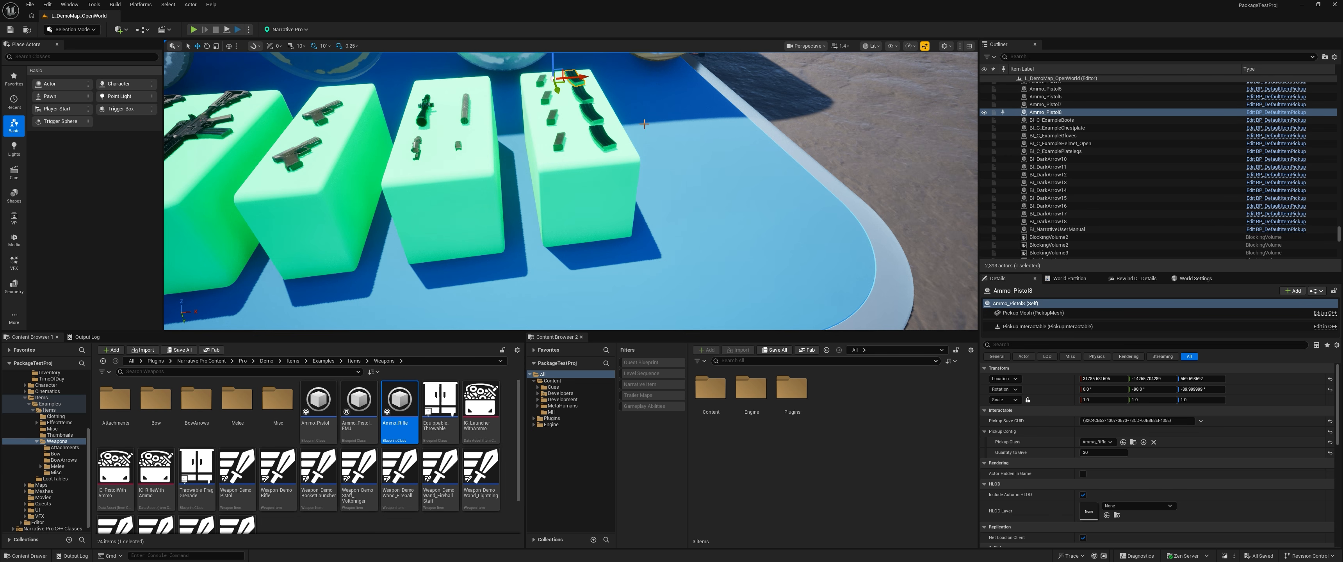
# Go to the bow display block and select the nearer demo bow, a green arrow and a blue arrow in turn
pyautogui.moveTo(567, 161); pyautogui.dragTo(530, 138, button='right')
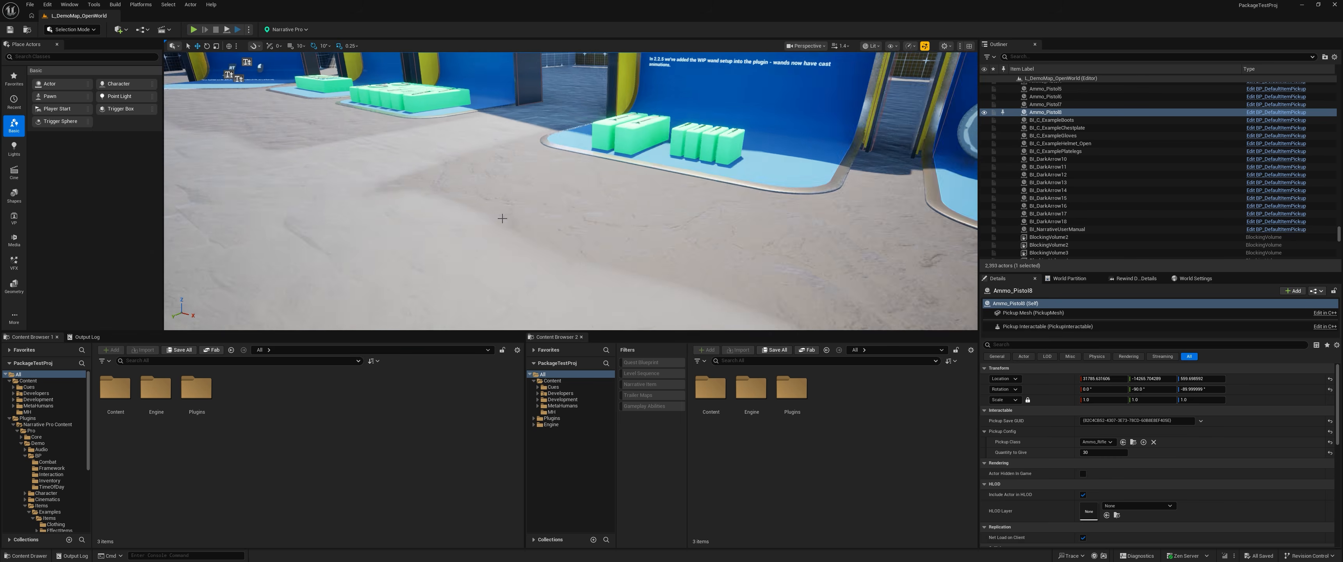
pyautogui.moveTo(625, 215); pyautogui.dragTo(610, 211, button='right')
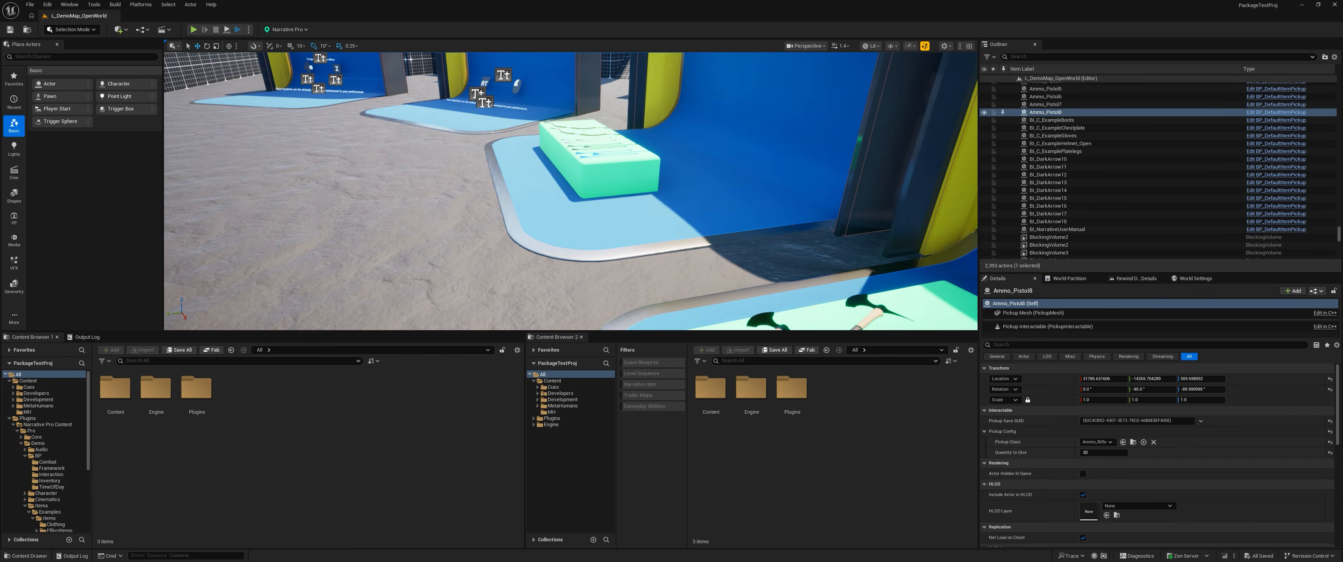
pyautogui.moveTo(500, 212); pyautogui.dragTo(520, 220, button='right')
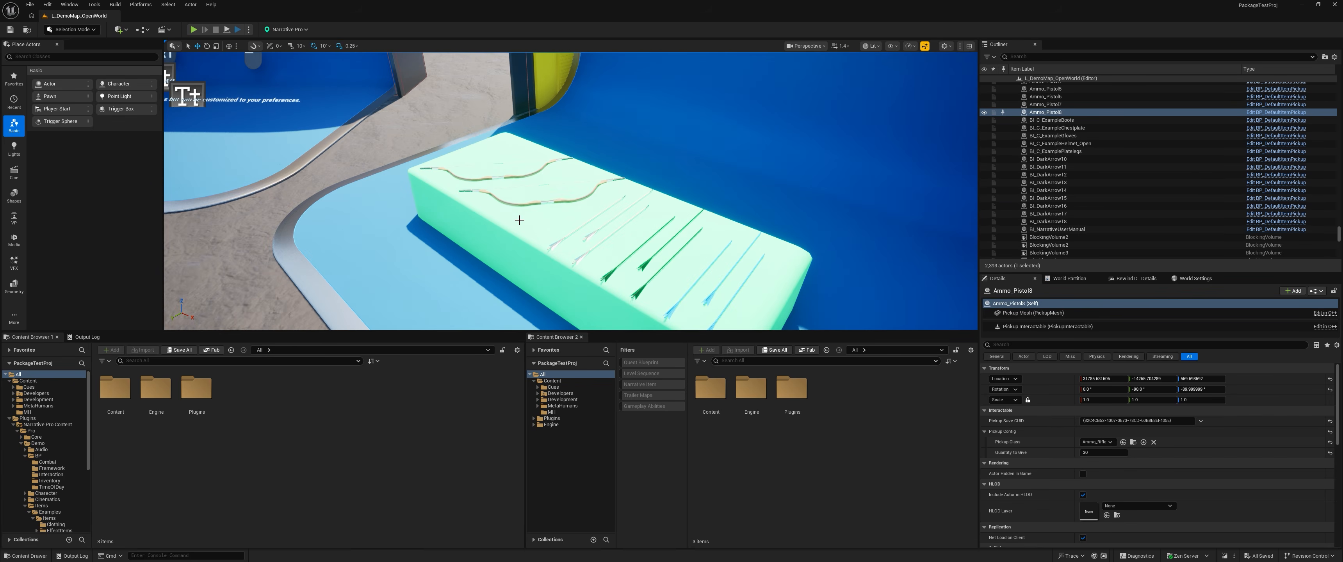
pyautogui.moveTo(395, 145); pyautogui.dragTo(472, 163, button='right')
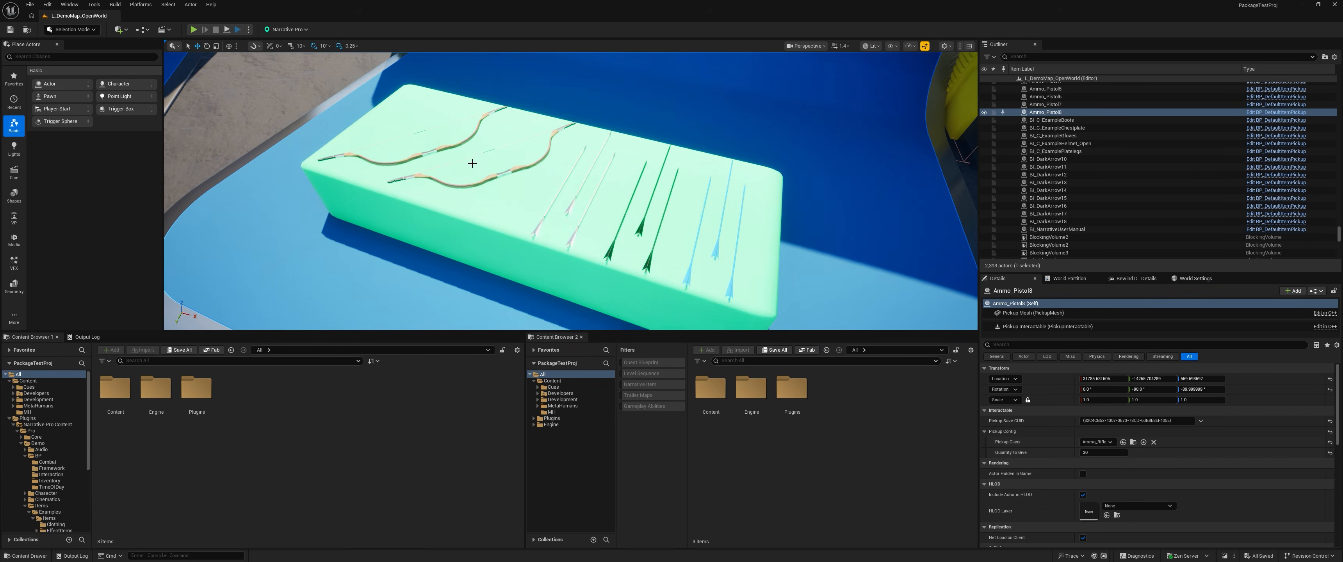
pyautogui.click(494, 174)
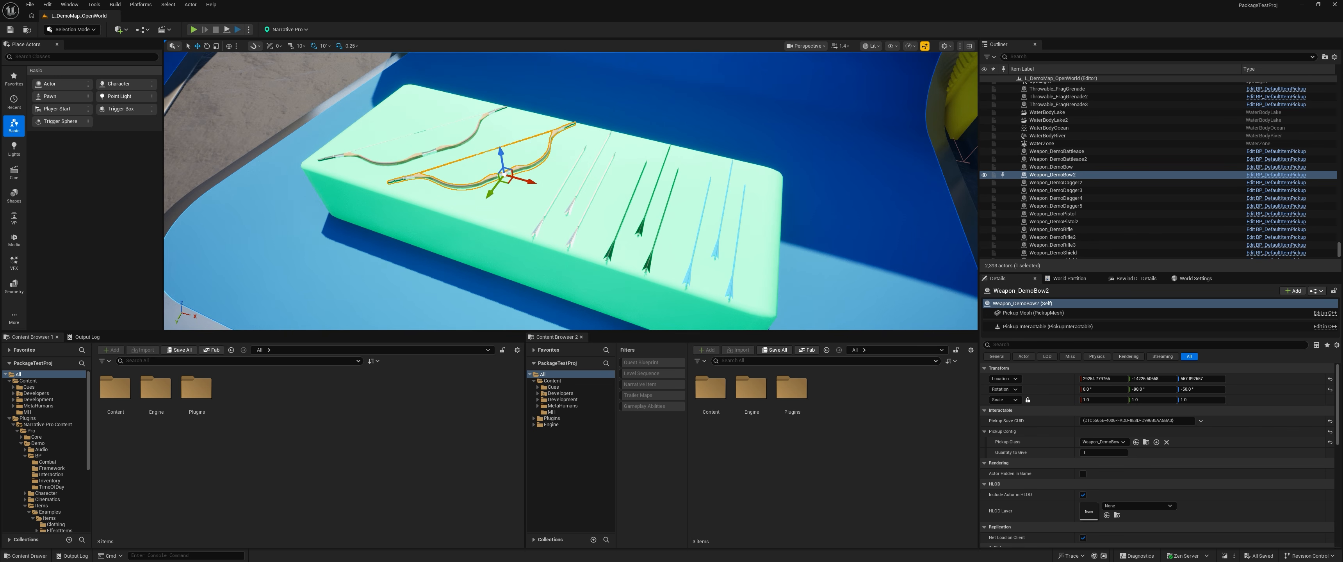
pyautogui.click(633, 209)
pyautogui.click(690, 271)
# Play the level, shoot explosive arrows from the demo bow and stop the play session
pyautogui.moveTo(589, 209); pyautogui.dragTo(593, 225, button='right')
pyautogui.click(191, 29)
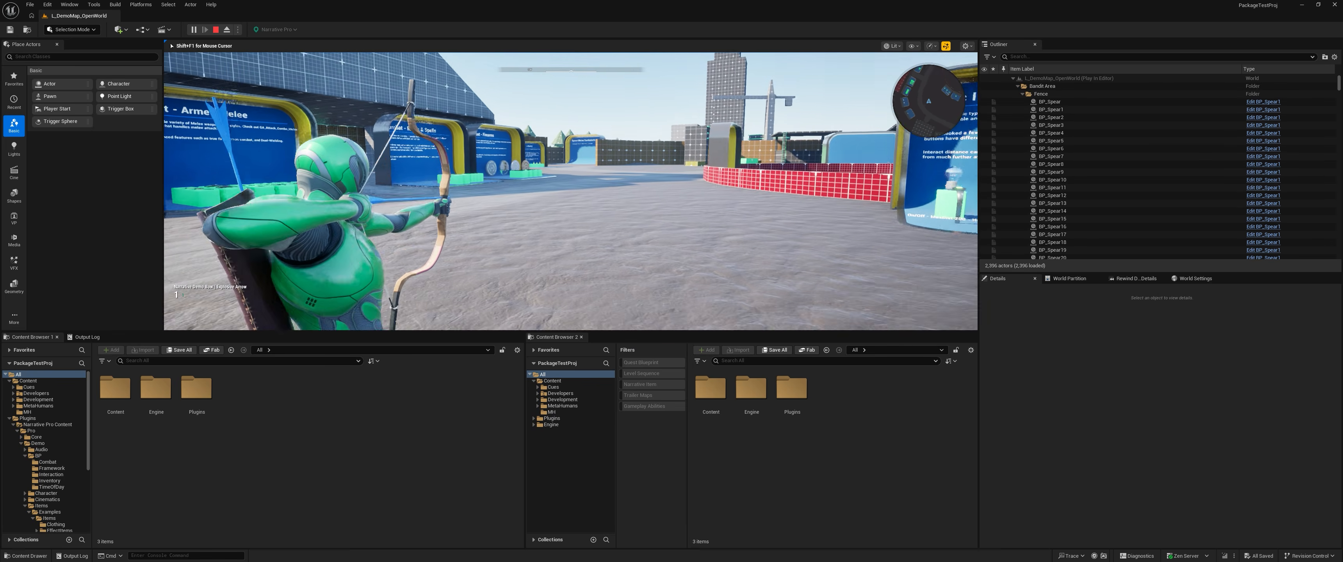
pyautogui.click(570, 191)
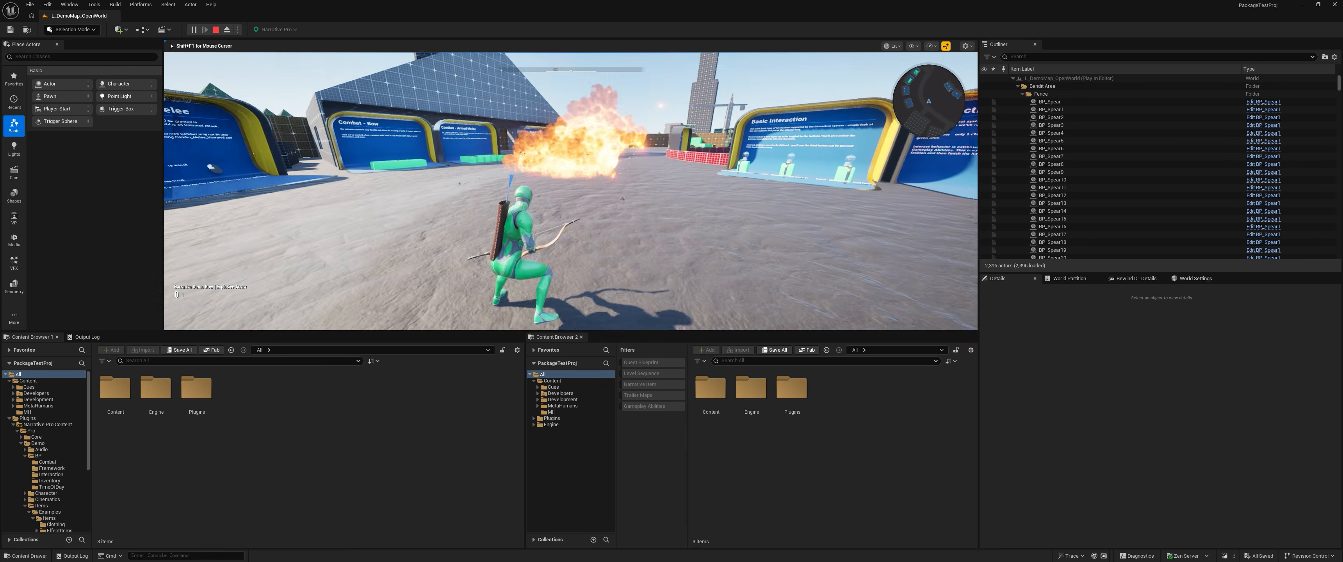
pyautogui.moveTo(571, 191); pyautogui.dragTo(571, 191, button='right')
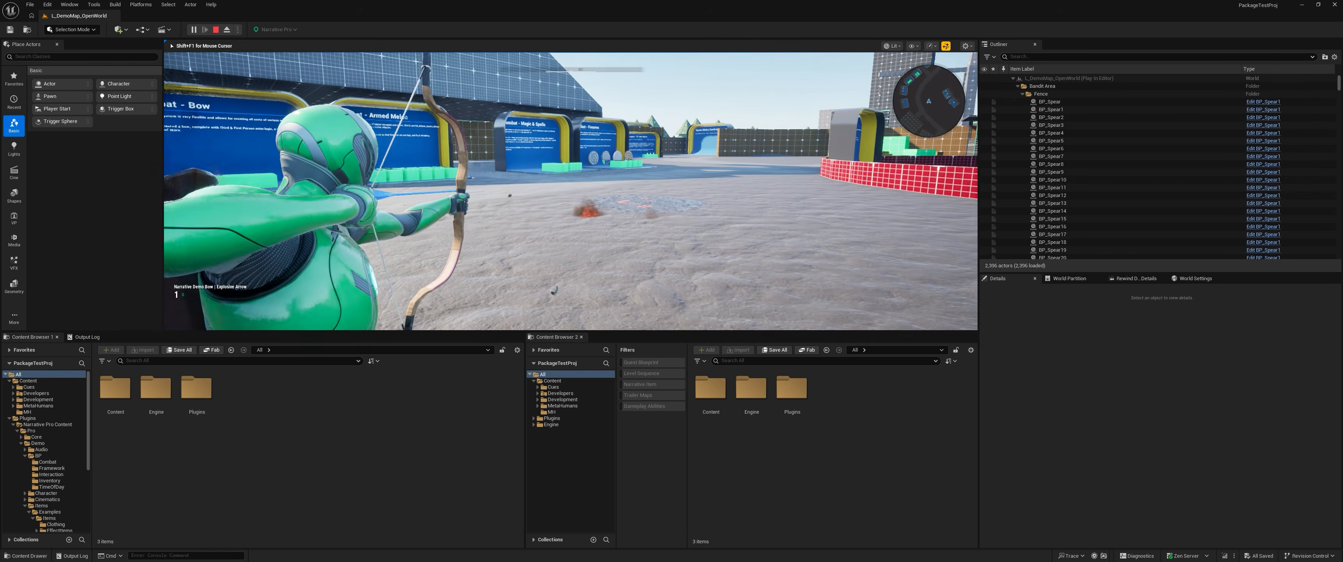
pyautogui.click(571, 191)
pyautogui.press('Escape')
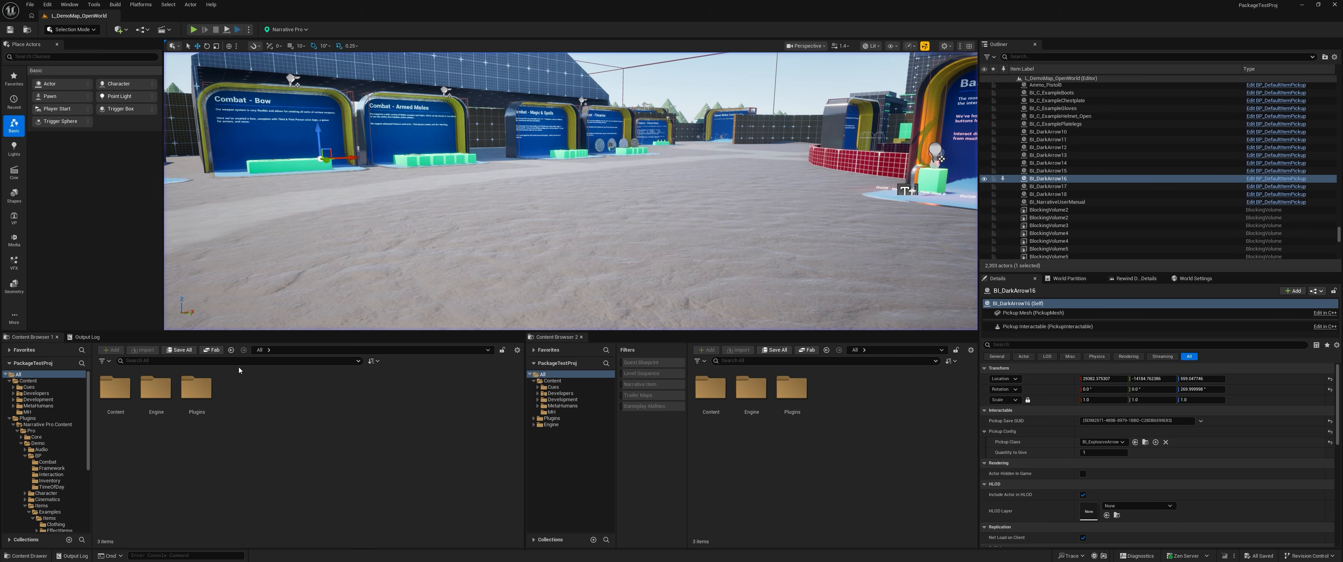
# Return to the bow display block and select a white arrow pickup, followed by the demo bow beside the arrows
pyautogui.moveTo(567, 223); pyautogui.dragTo(567, 222, button='right')
pyautogui.press('w')
pyautogui.moveTo(609, 190); pyautogui.dragTo(610, 190, button='right')
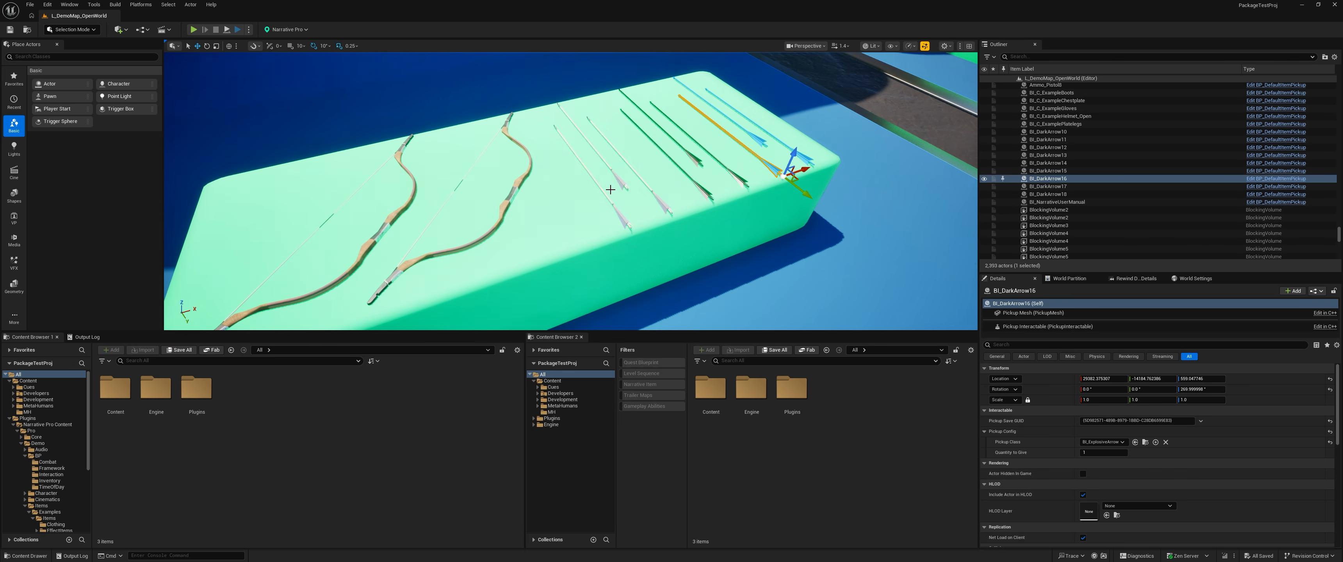
pyautogui.click(662, 202)
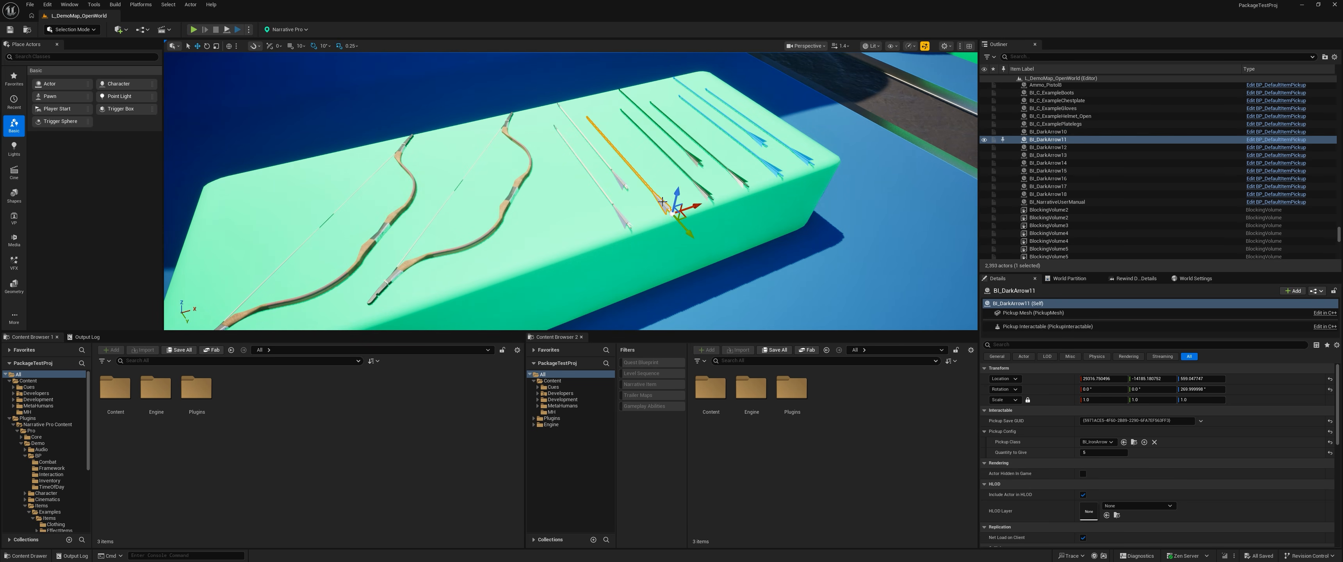
pyautogui.click(520, 184)
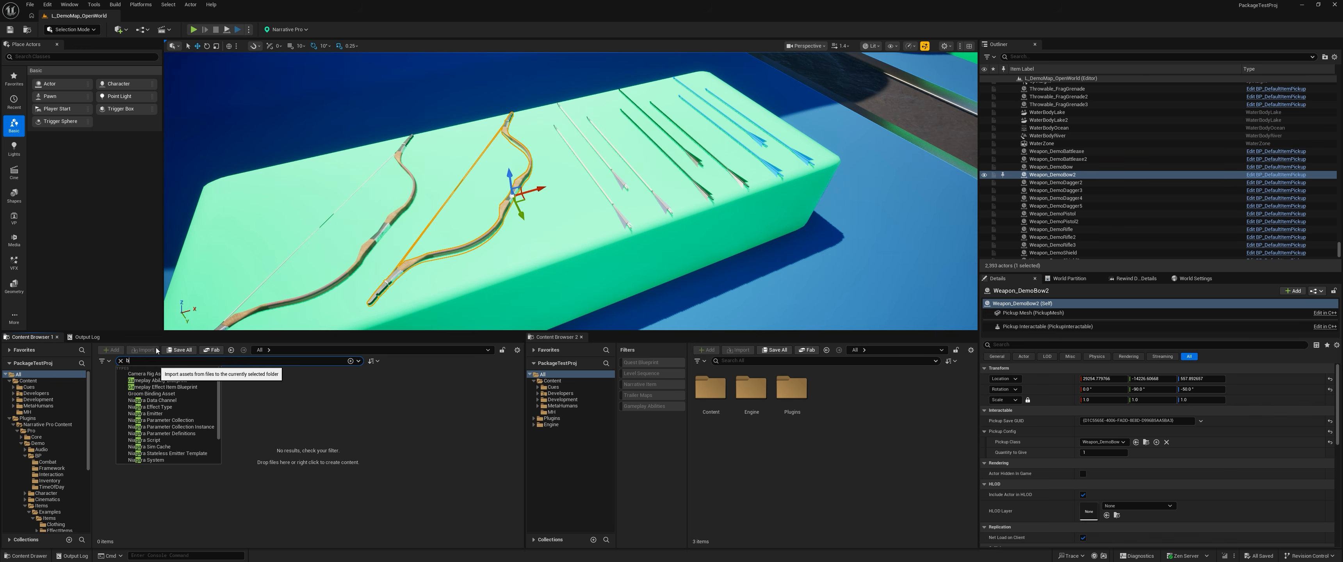
# Search the project content for "bow ga" and open the event graph of GA_Attack_Bow
pyautogui.click(276, 483)
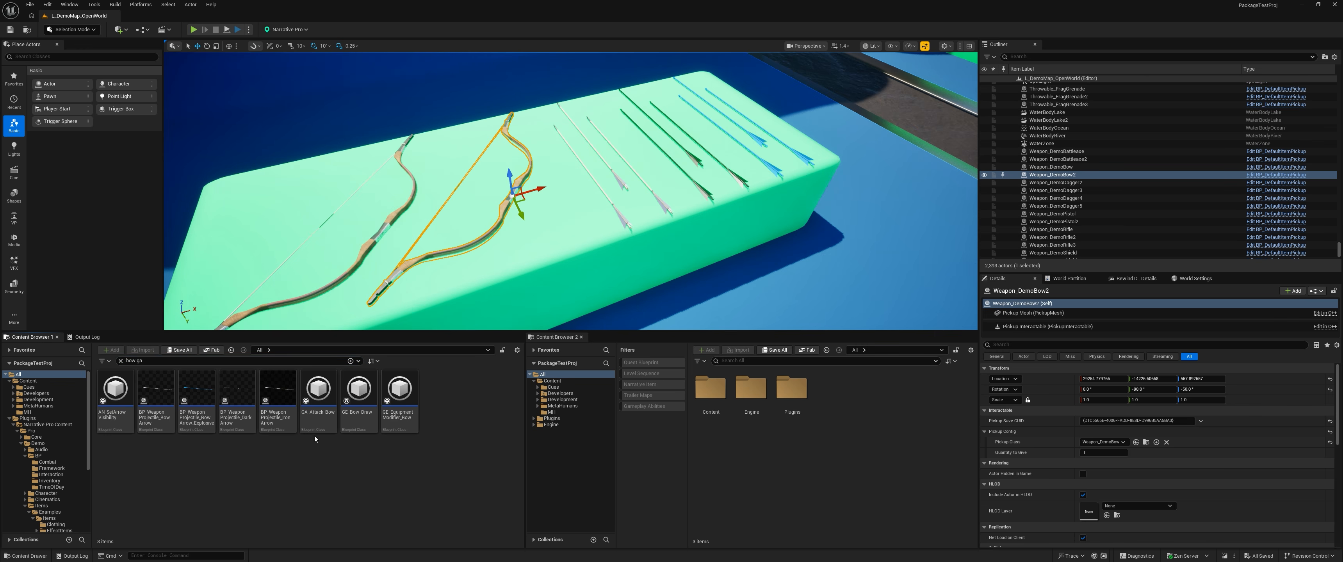
pyautogui.doubleClick(317, 422)
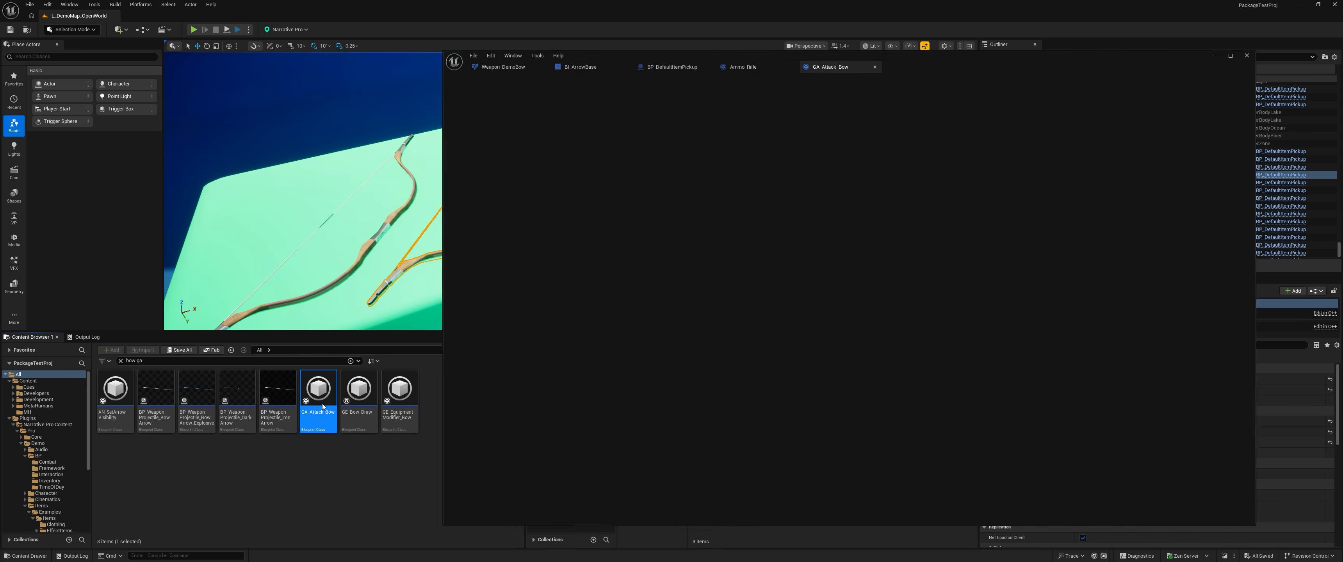
pyautogui.moveTo(675, 245); pyautogui.dragTo(834, 200, button='right')
pyautogui.scroll(-3, 808, 207)
pyautogui.moveTo(714, 216); pyautogui.dragTo(761, 216, button='right')
pyautogui.moveTo(886, 180); pyautogui.dragTo(485, 180, button='right')
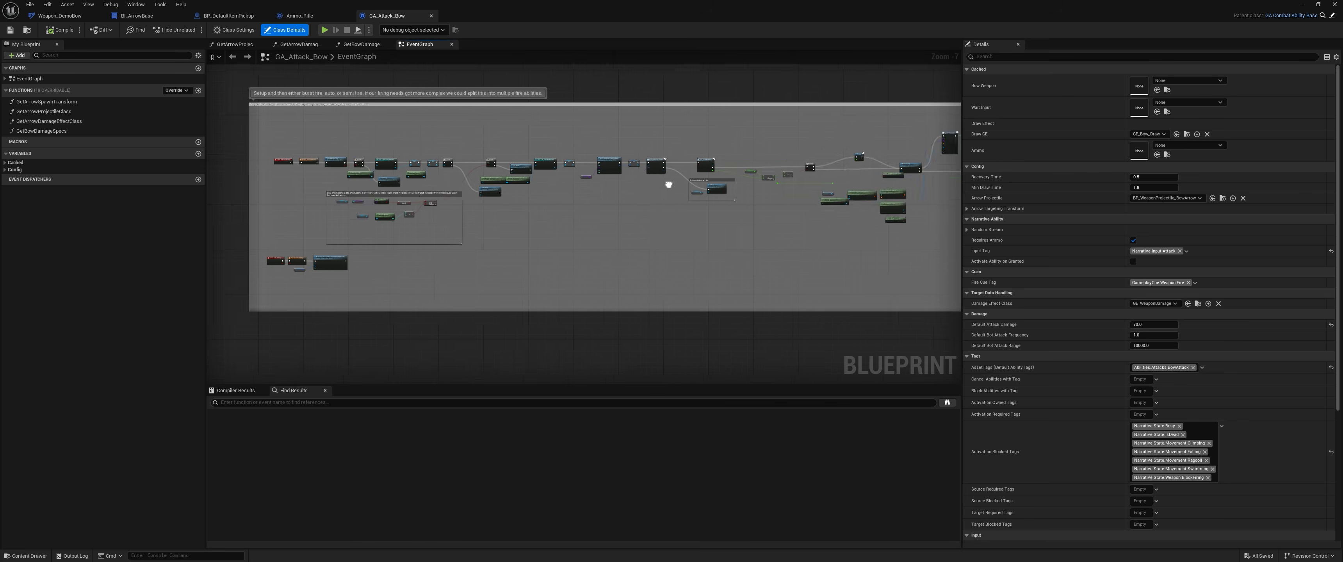
# Inspect the Spawn Projectile and Consume Ammo nodes in the event graph and shift the Draw Effect node slightly down
pyautogui.scroll(5, 736, 164)
pyautogui.moveTo(737, 164); pyautogui.dragTo(629, 198, button='right')
pyautogui.scroll(2, 658, 174)
pyautogui.click(683, 171)
pyautogui.moveTo(492, 284); pyautogui.dragTo(655, 141)
pyautogui.moveTo(830, 128); pyautogui.dragTo(605, 154, button='right')
pyautogui.scroll(1, 605, 154)
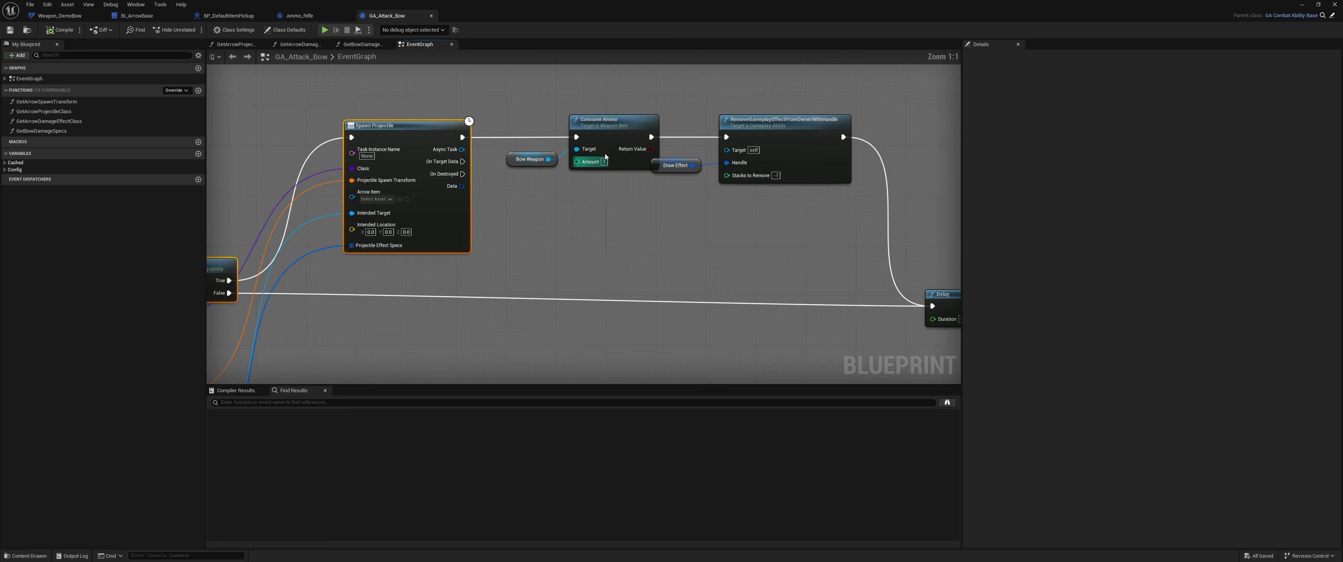
pyautogui.click(615, 134)
pyautogui.moveTo(674, 167); pyautogui.dragTo(675, 173)
# Trace Spawn Projectile's Class input back to Get Arrow Projectile Class and open that function
pyautogui.moveTo(466, 220); pyautogui.dragTo(622, 221, button='right')
pyautogui.moveTo(379, 275); pyautogui.dragTo(472, 125)
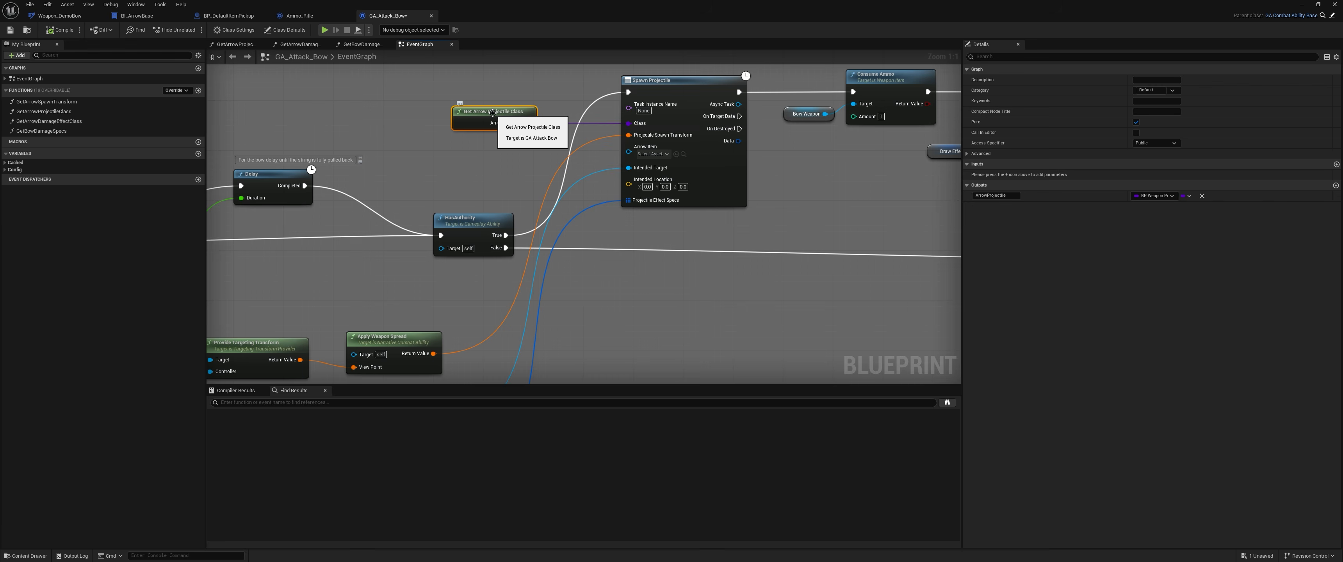
pyautogui.doubleClick(482, 115)
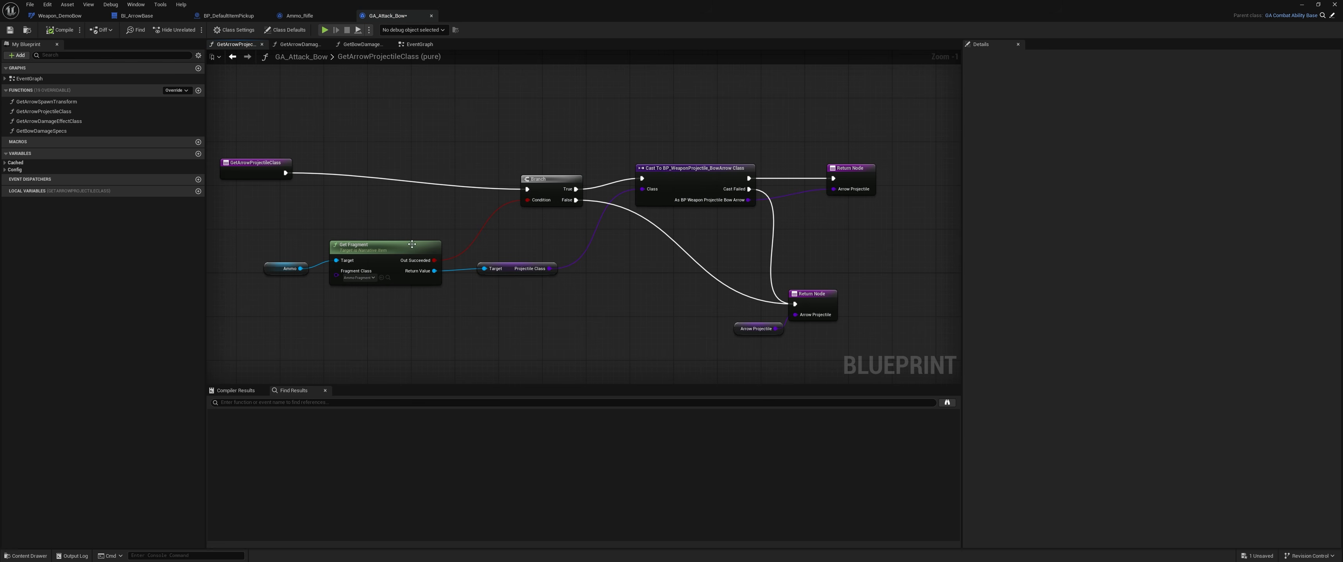
# Examine how GetArrowProjectileClass gets the fragment from Ammo, branches, casts the projectile class and falls back to Arrow Projectile
pyautogui.moveTo(256, 307); pyautogui.dragTo(598, 230)
pyautogui.moveTo(422, 266); pyautogui.dragTo(621, 252, button='right')
pyautogui.moveTo(600, 237); pyautogui.dragTo(585, 231)
pyautogui.moveTo(664, 245); pyautogui.dragTo(574, 237, button='right')
pyautogui.click(373, 239)
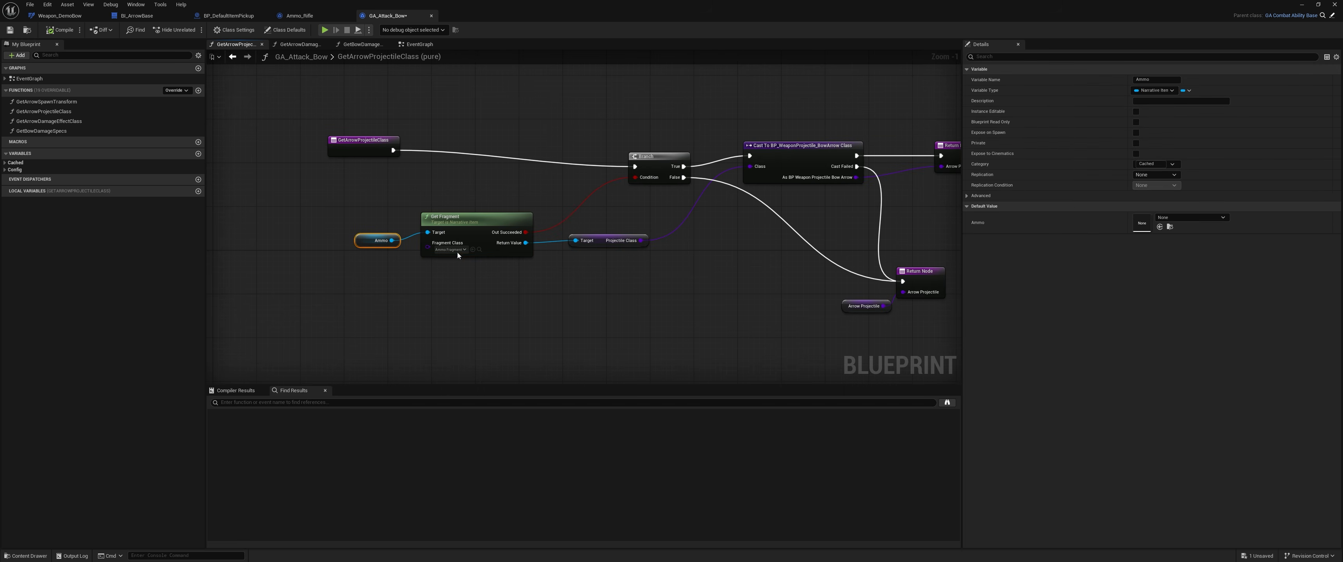
pyautogui.scroll(1, 458, 248)
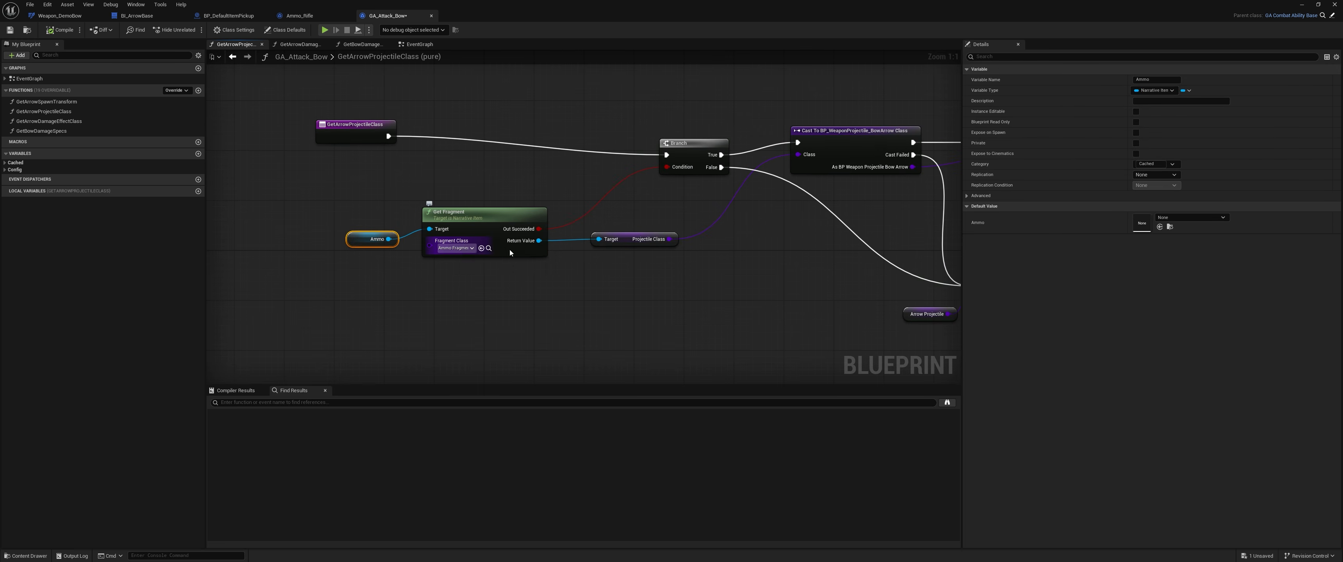
pyautogui.moveTo(481, 252); pyautogui.dragTo(285, 260, button='right')
pyautogui.click(438, 248)
pyautogui.click(696, 152)
pyautogui.click(835, 153)
pyautogui.click(717, 225)
pyautogui.press('Home')
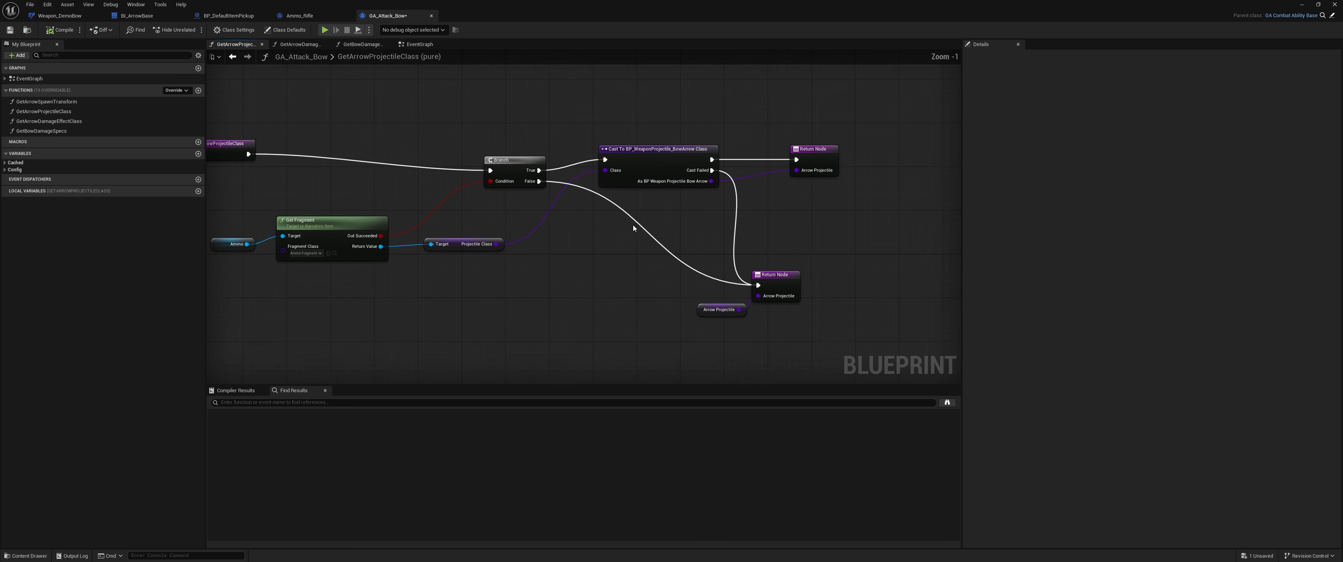
# Return to the event graph and examine the nodes feeding the Spawn Projectile node's inputs
pyautogui.click(233, 57)
pyautogui.moveTo(449, 172); pyautogui.dragTo(569, 125, button='right')
pyautogui.scroll(-1, 569, 125)
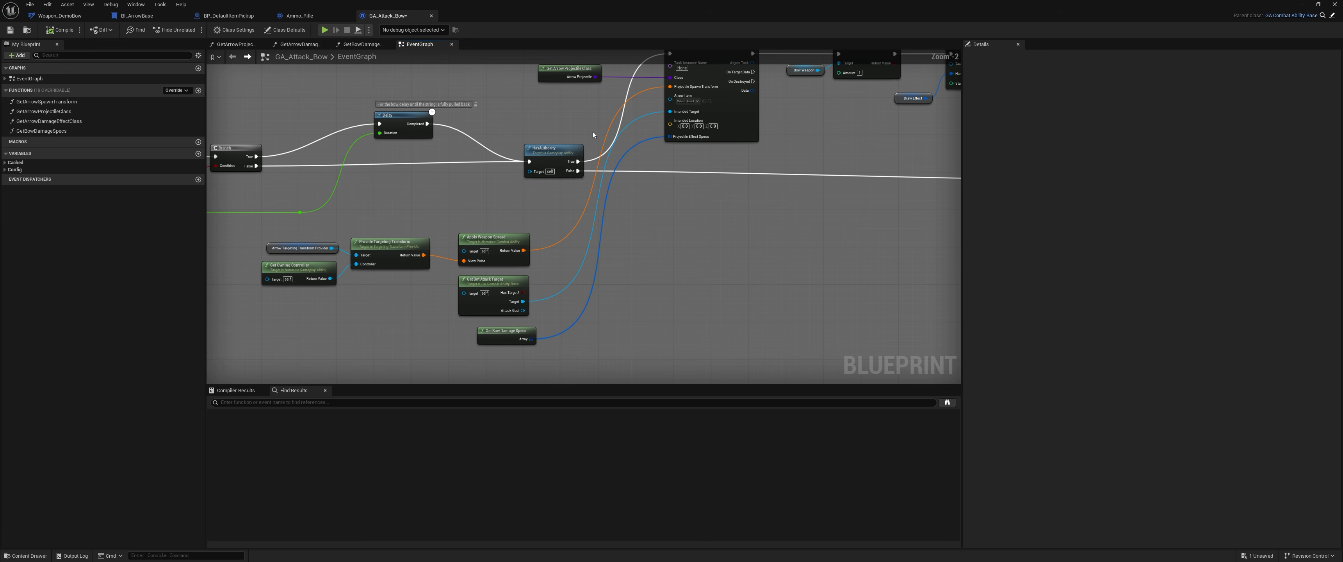
pyautogui.moveTo(594, 228); pyautogui.dragTo(572, 224, button='right')
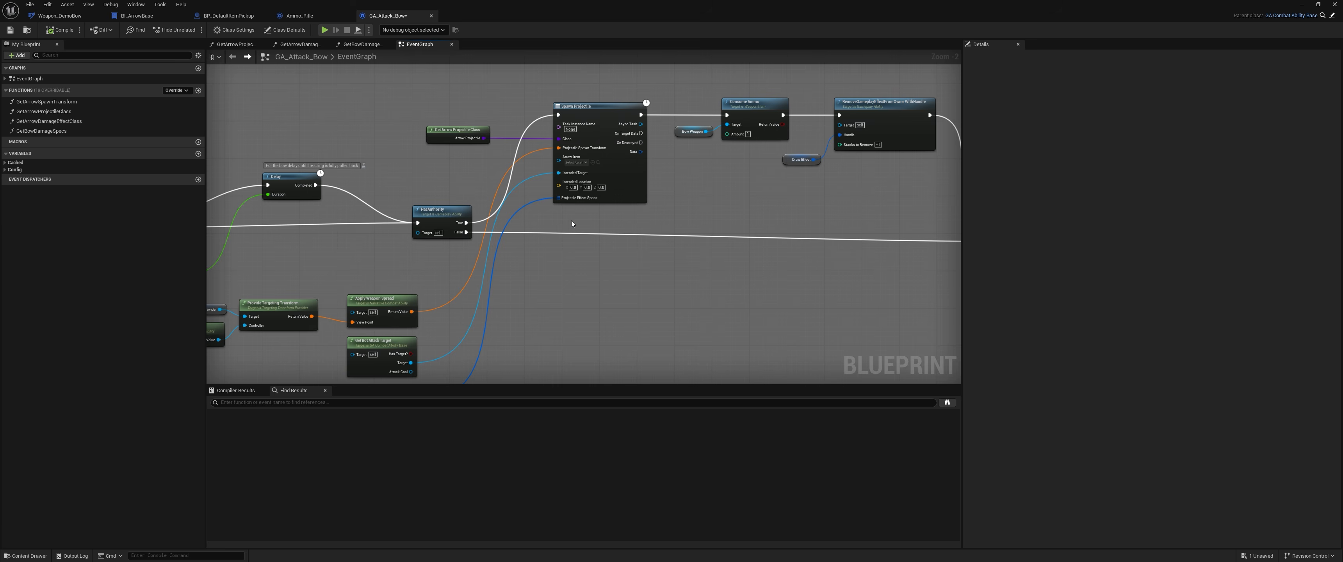
pyautogui.scroll(2, 566, 201)
pyautogui.moveTo(552, 224); pyautogui.dragTo(531, 273)
pyautogui.click(530, 239)
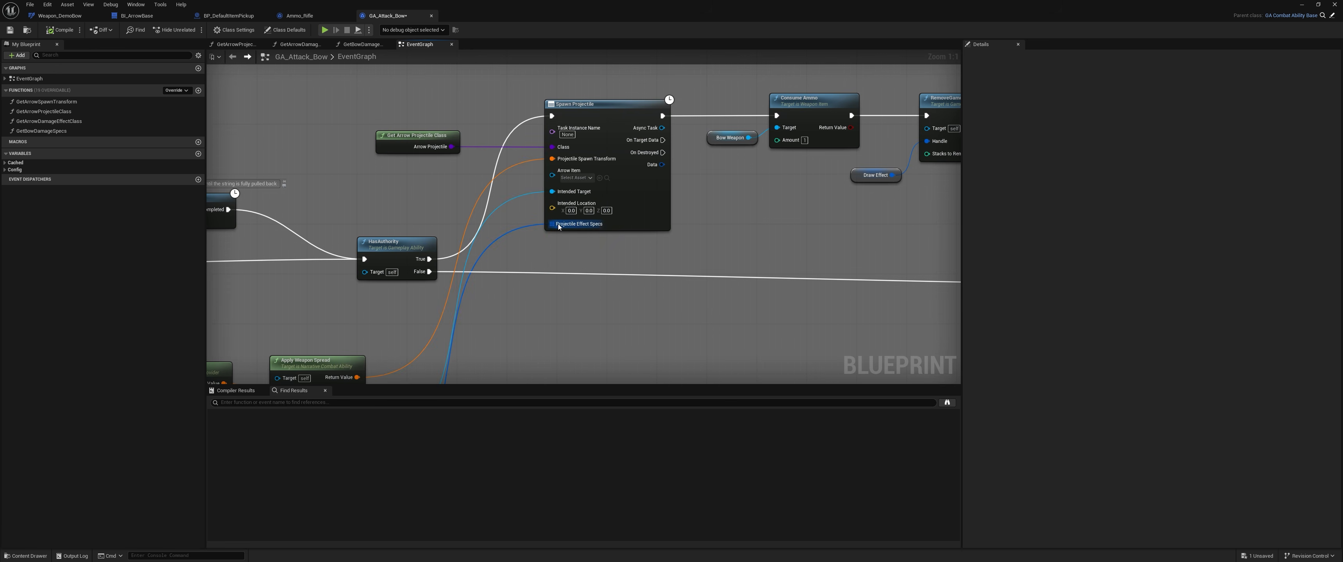
# Follow the Projectile Effect Specs input back to Get Bow Damage Specs and open that function
pyautogui.moveTo(542, 238); pyautogui.dragTo(566, 130, button='right')
pyautogui.scroll(-1, 566, 129)
pyautogui.moveTo(574, 118); pyautogui.dragTo(506, 236)
pyautogui.moveTo(506, 236); pyautogui.dragTo(607, 154, button='right')
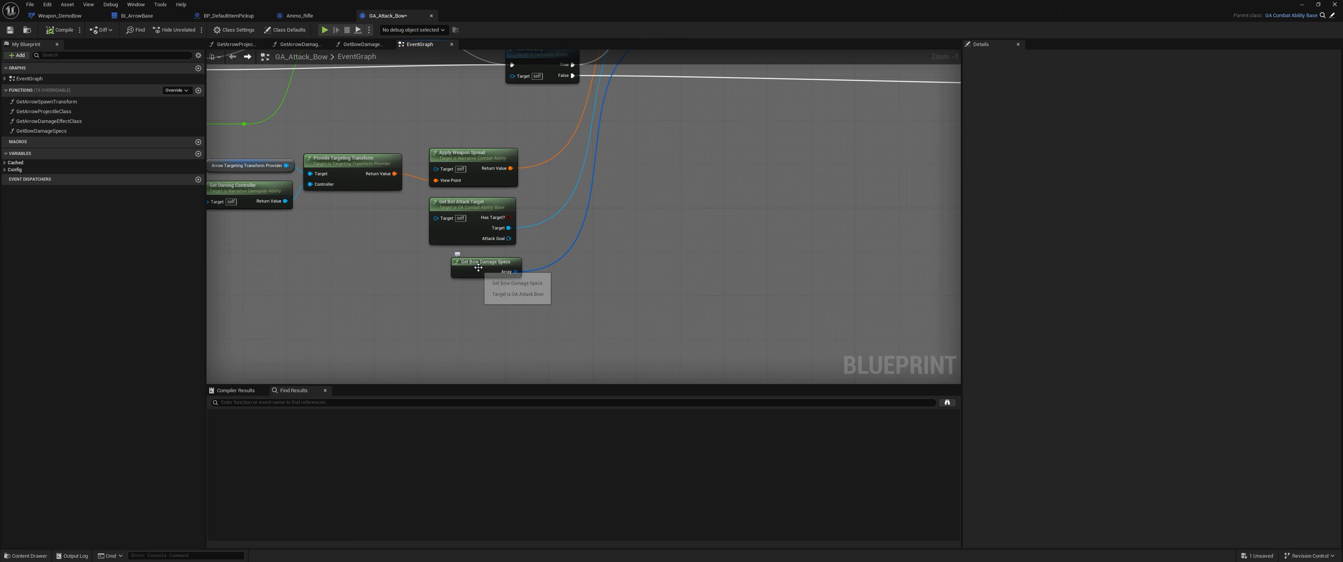
pyautogui.doubleClick(482, 266)
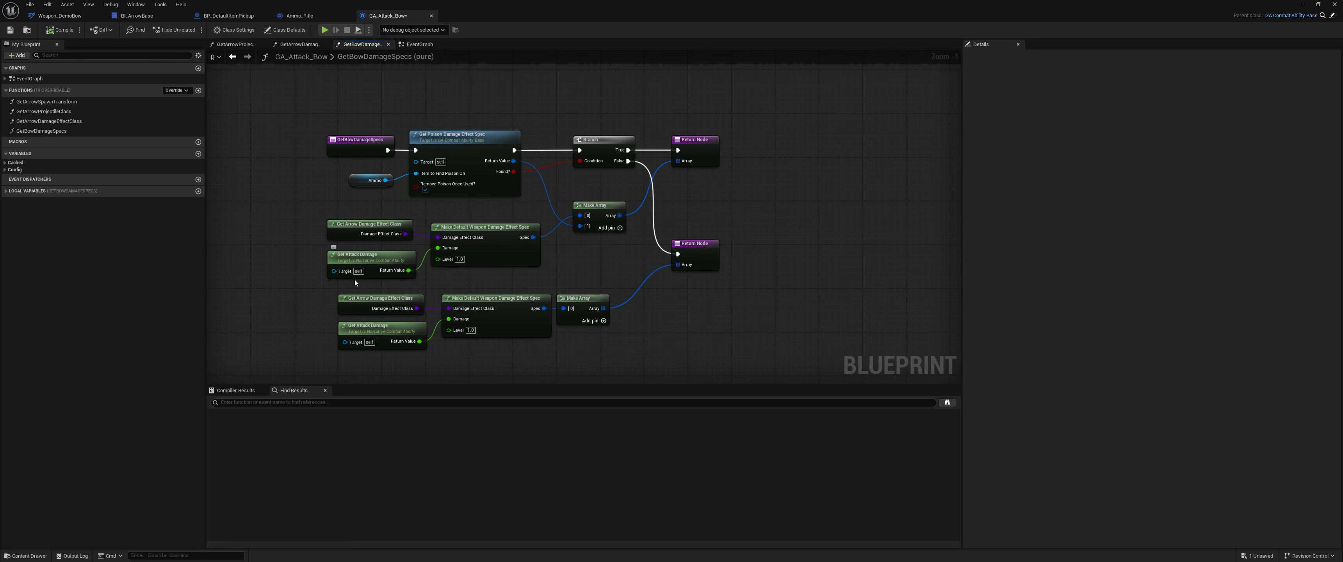
# Review the damage spec nodes in GetBowDamageSpecs and open the Get Poison Damage Effect Spec function
pyautogui.moveTo(287, 268); pyautogui.dragTo(424, 250, button='right')
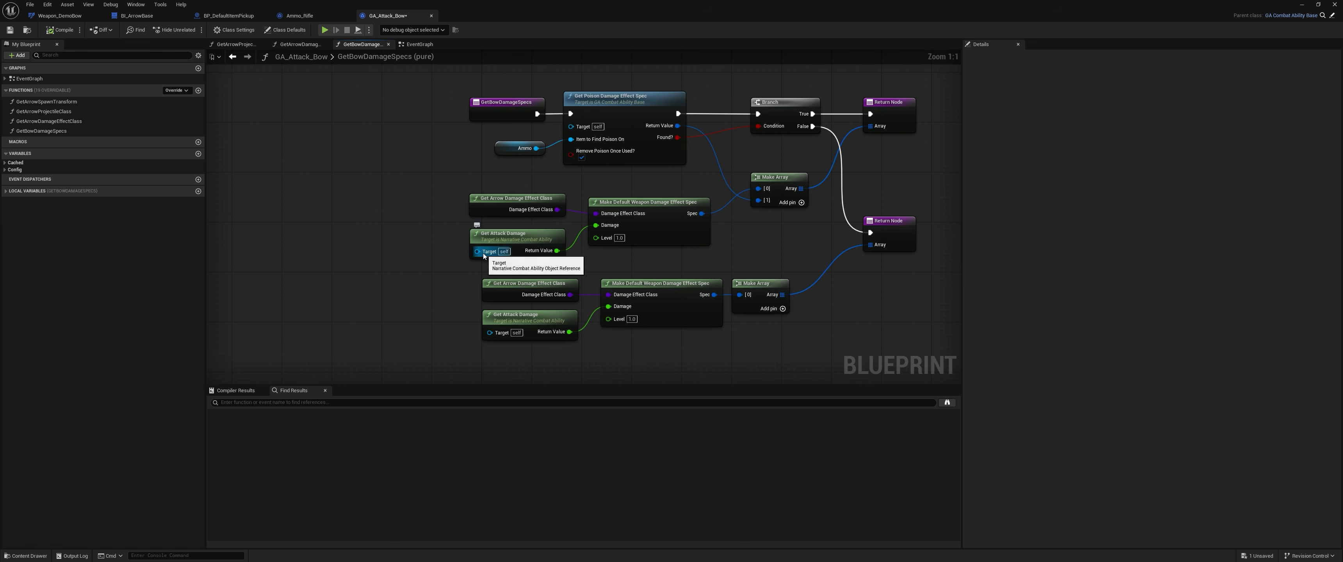
pyautogui.scroll(2, 561, 267)
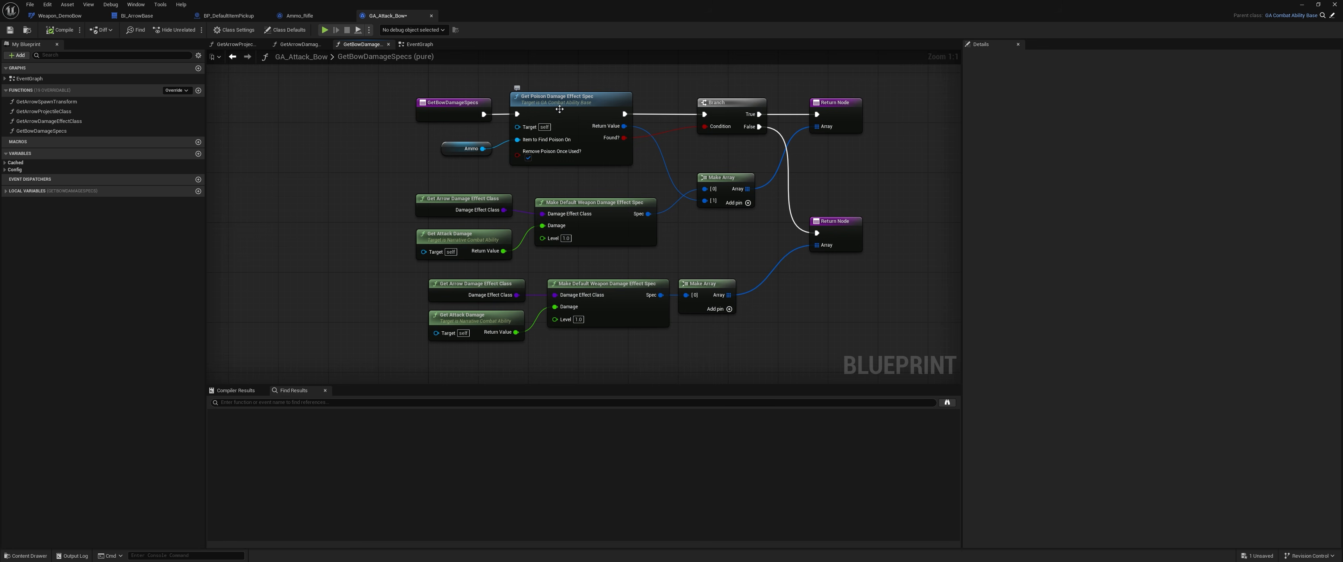
pyautogui.click(577, 103)
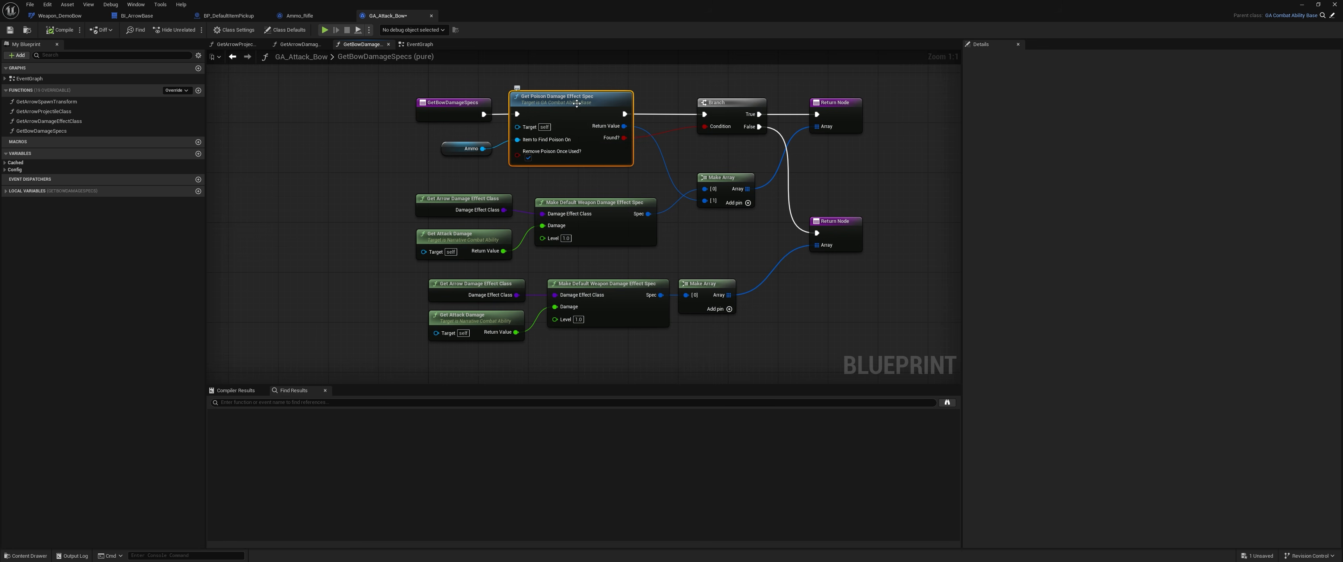
pyautogui.doubleClick(577, 104)
# Examine the GetPoisonDamageEffectSpec graph from its Get Fragment node through to Set Poison and the final return
pyautogui.moveTo(565, 171); pyautogui.dragTo(733, 149, button='right')
pyautogui.moveTo(624, 231); pyautogui.dragTo(703, 187, button='right')
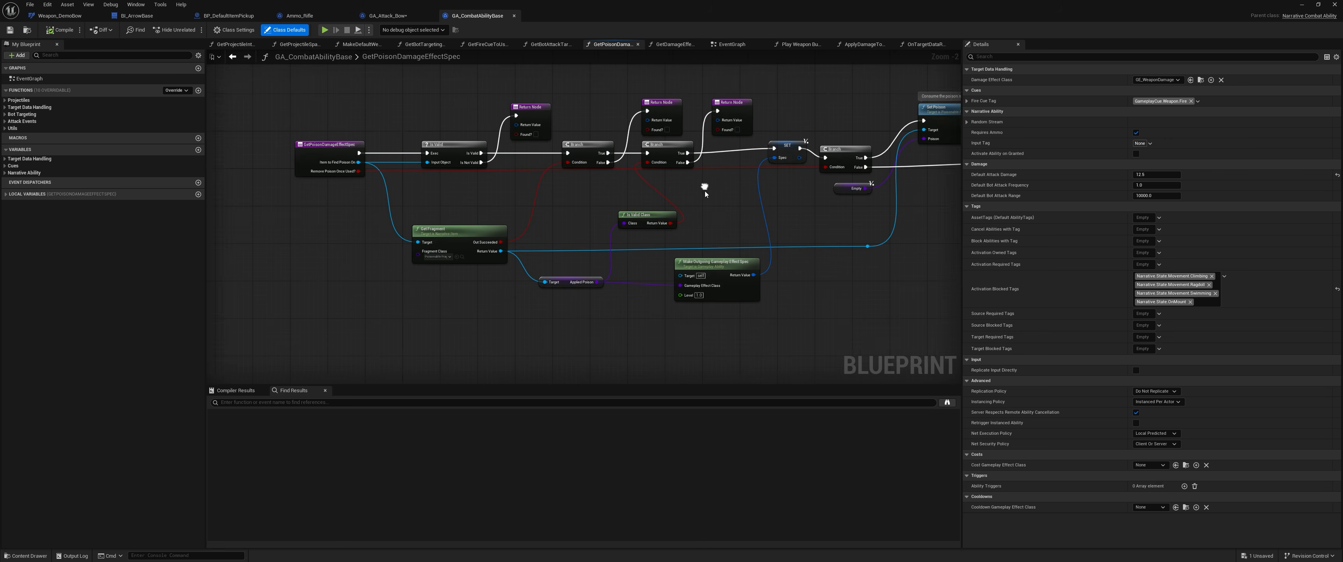
pyautogui.scroll(2, 646, 275)
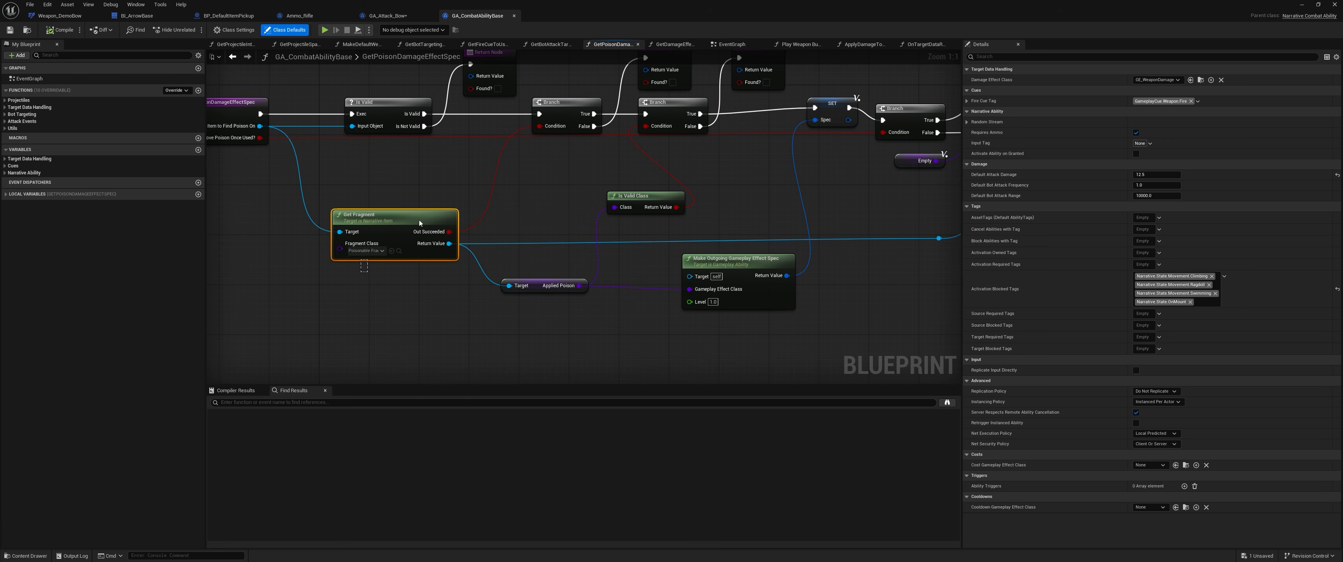
pyautogui.click(371, 255)
pyautogui.moveTo(737, 335); pyautogui.dragTo(457, 330, button='right')
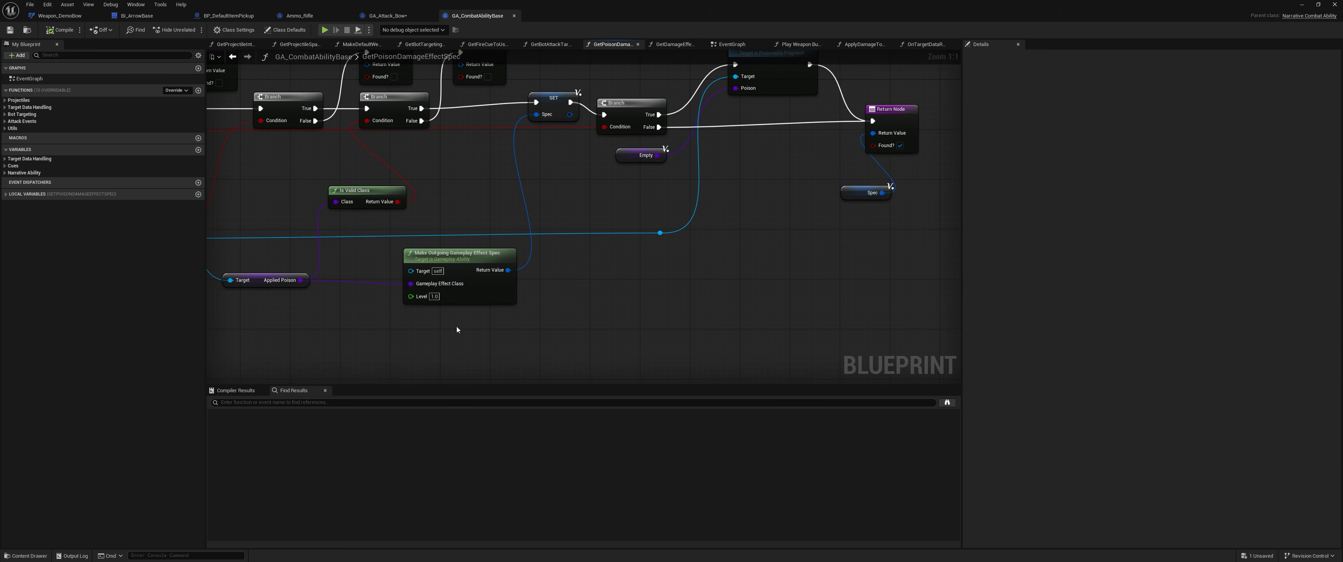
pyautogui.moveTo(624, 198); pyautogui.dragTo(549, 237, button='right')
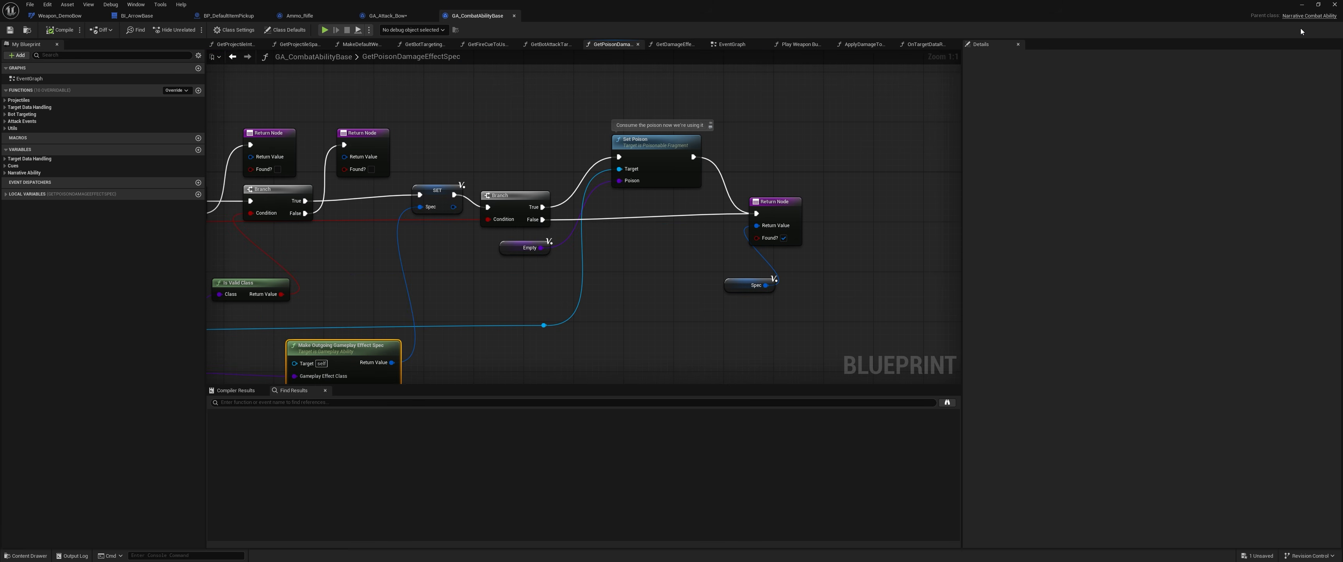
# Minimise the Blueprint editor, play the level in a full-screen viewport and move toward the Poison Items display
pyautogui.click(1302, 5)
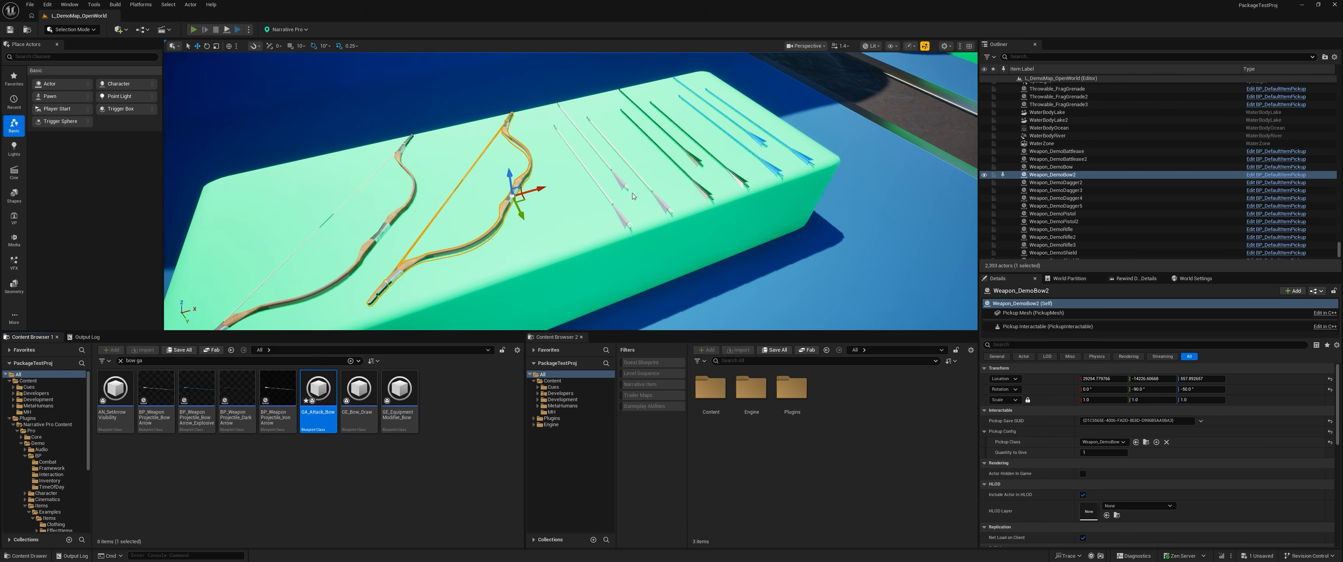
pyautogui.hotkey('alt', 'p')
pyautogui.press('w')
pyautogui.press('F11')
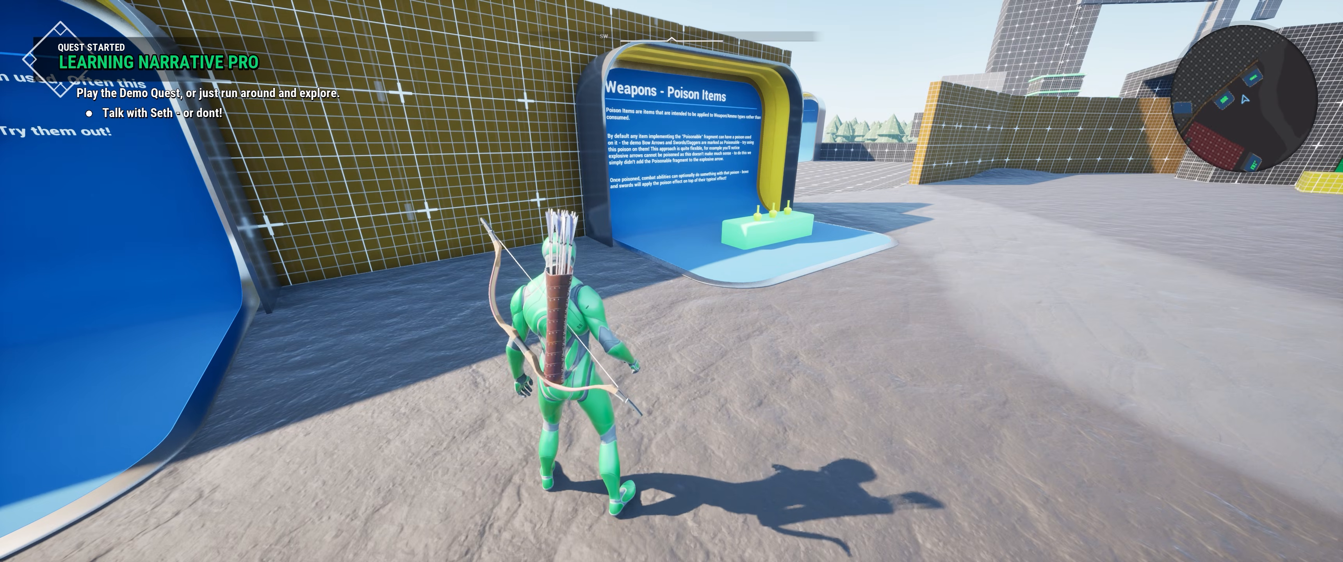
# Walk up to the Weapons - Poison Items display and take the three Weapon Poison bottles
pyautogui.press('w')
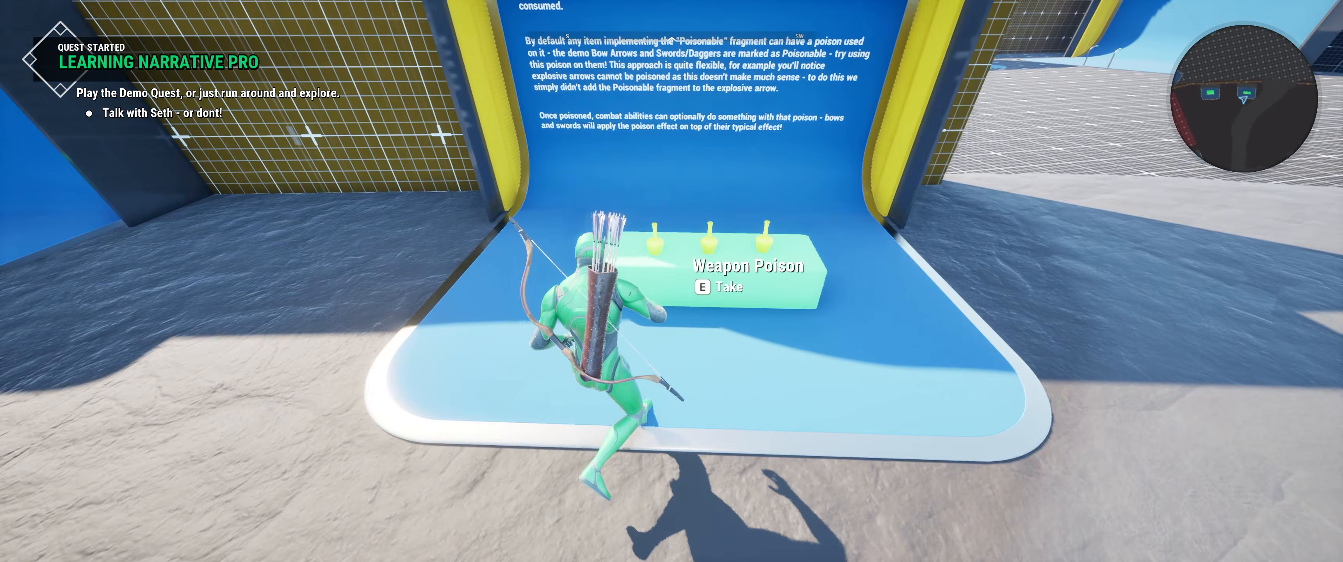
pyautogui.press('e')
pyautogui.press('e')
pyautogui.press('e')
pyautogui.press('w')
# Open the inventory, apply a Weapon Poison to the Iron Arrow stack and close the inventory
pyautogui.press('i')
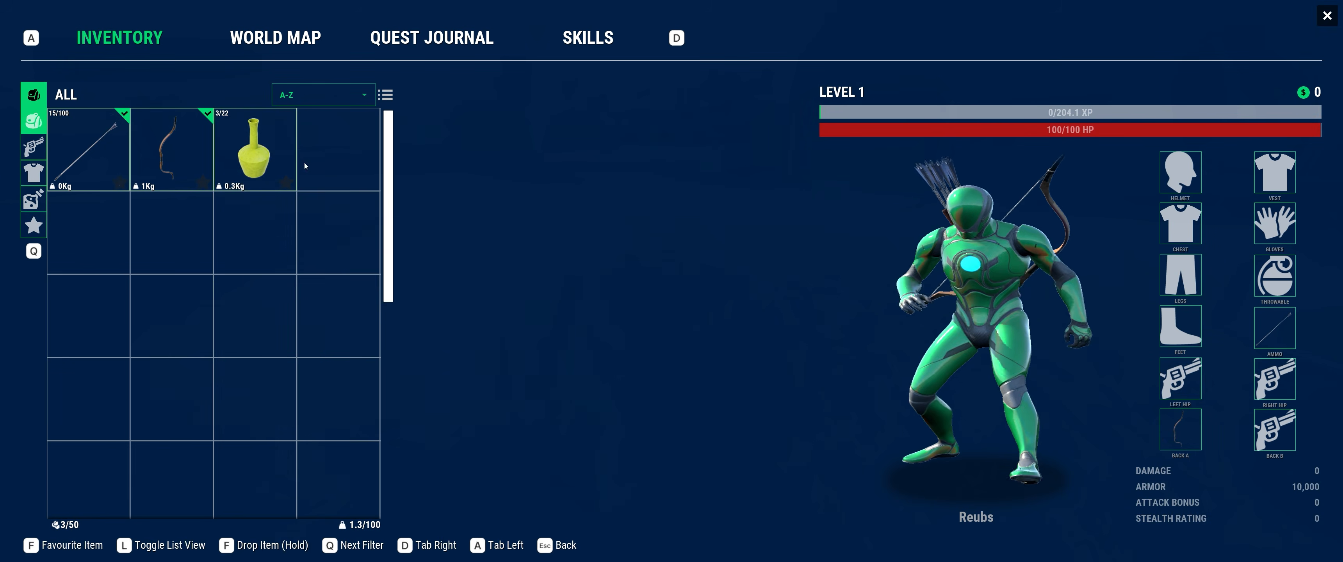
pyautogui.moveTo(260, 144); pyautogui.dragTo(98, 159)
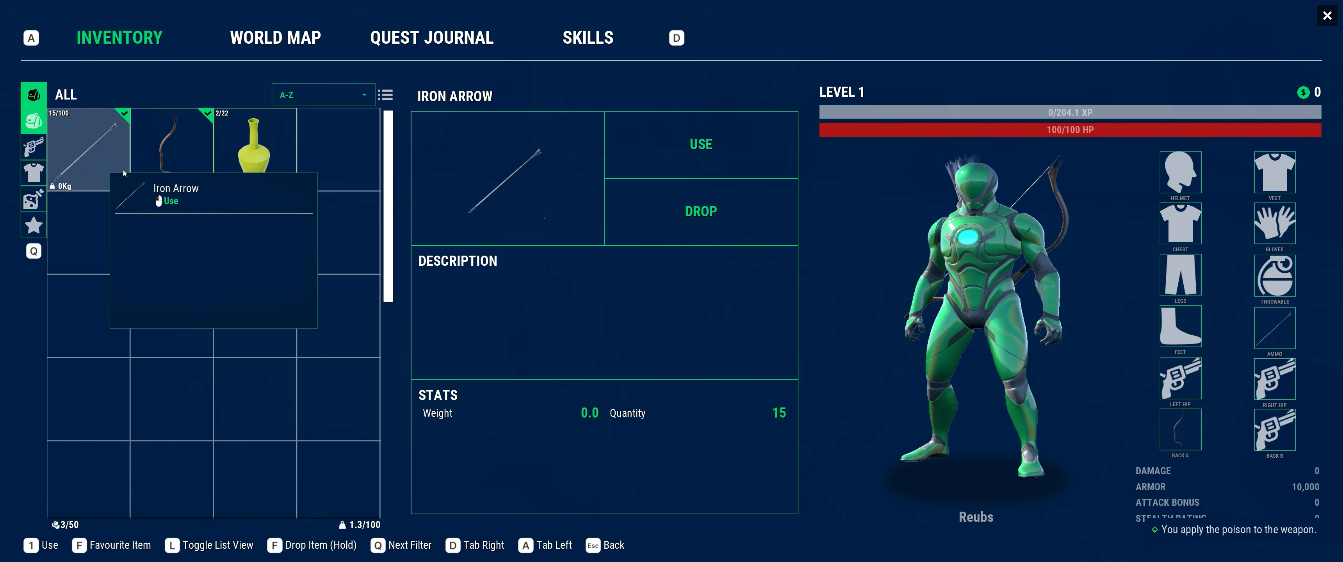
pyautogui.click(1326, 16)
# Run past the combat displays to the Spud target, aim the bow and shoot it with a poisoned Iron Arrow
pyautogui.press('w')
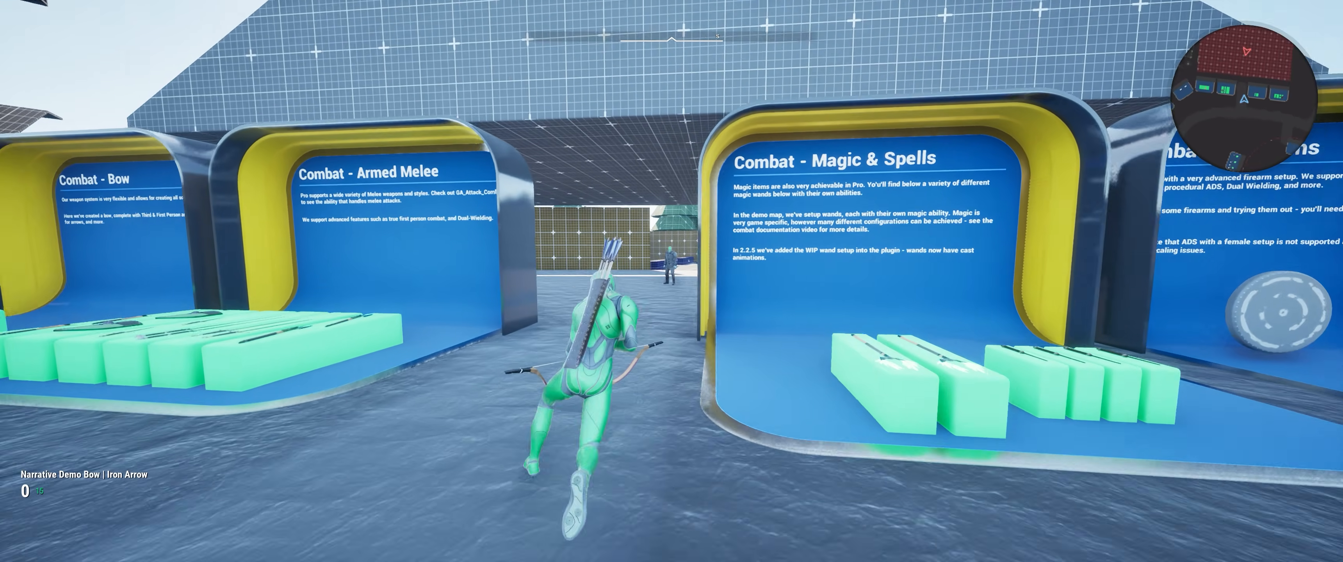
pyautogui.rightClick(672, 282)
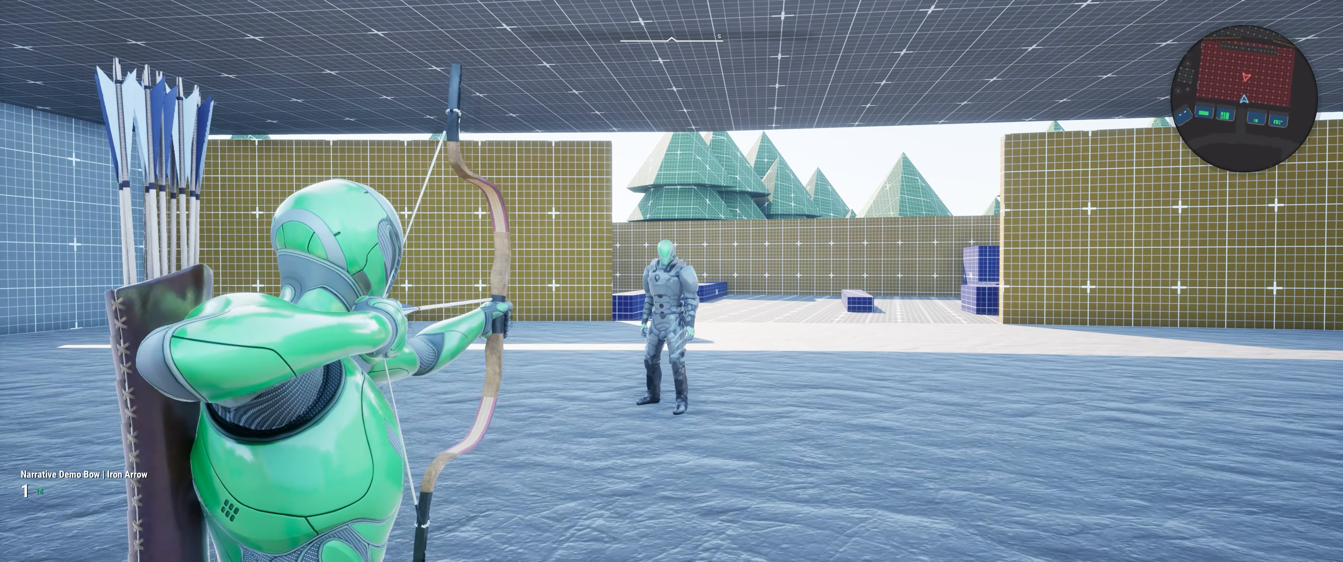
pyautogui.click(671, 281)
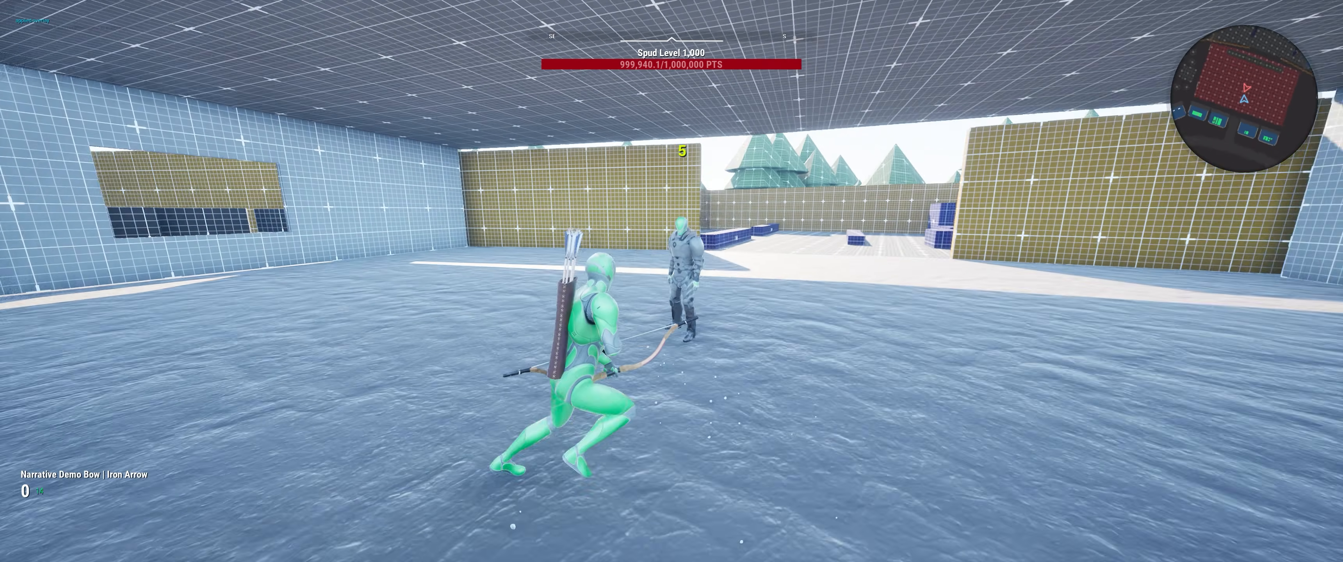
# Move around Spud while watching the poison damage applied over time
pyautogui.press('s')
pyautogui.press('w')
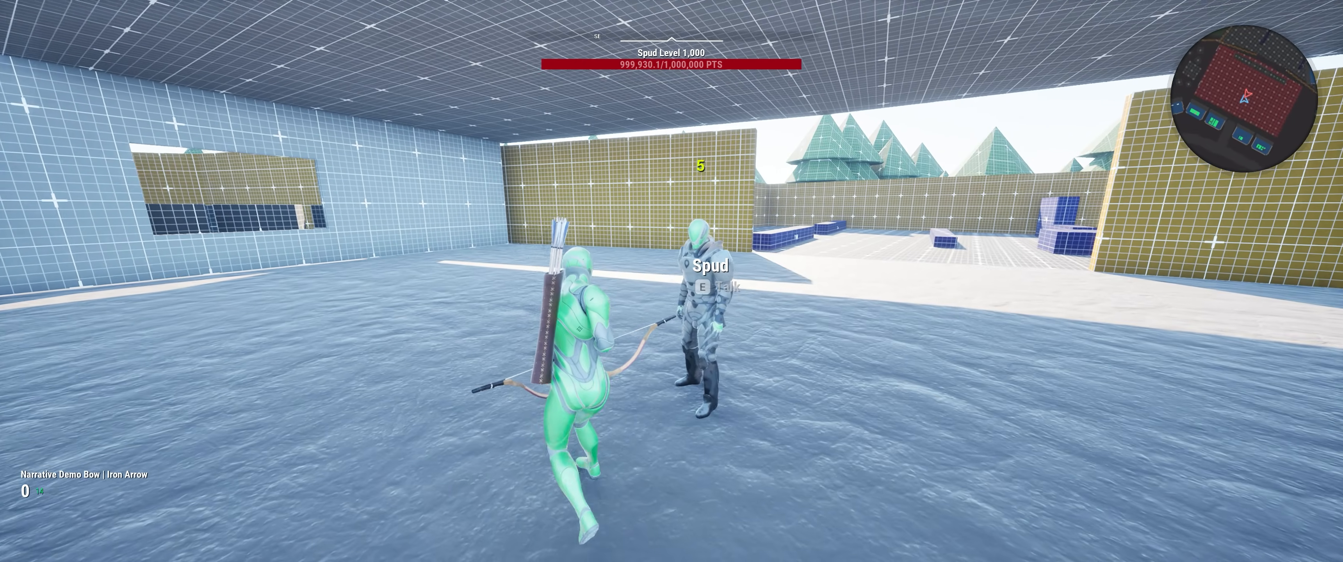
pyautogui.press('s')
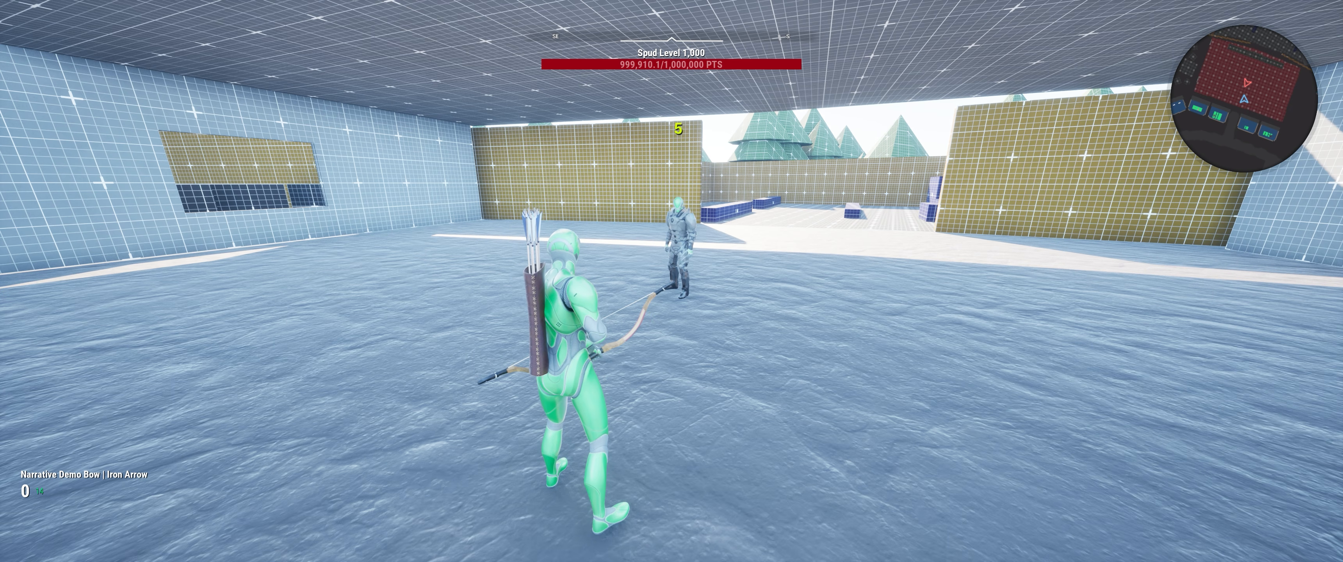
pyautogui.press('s')
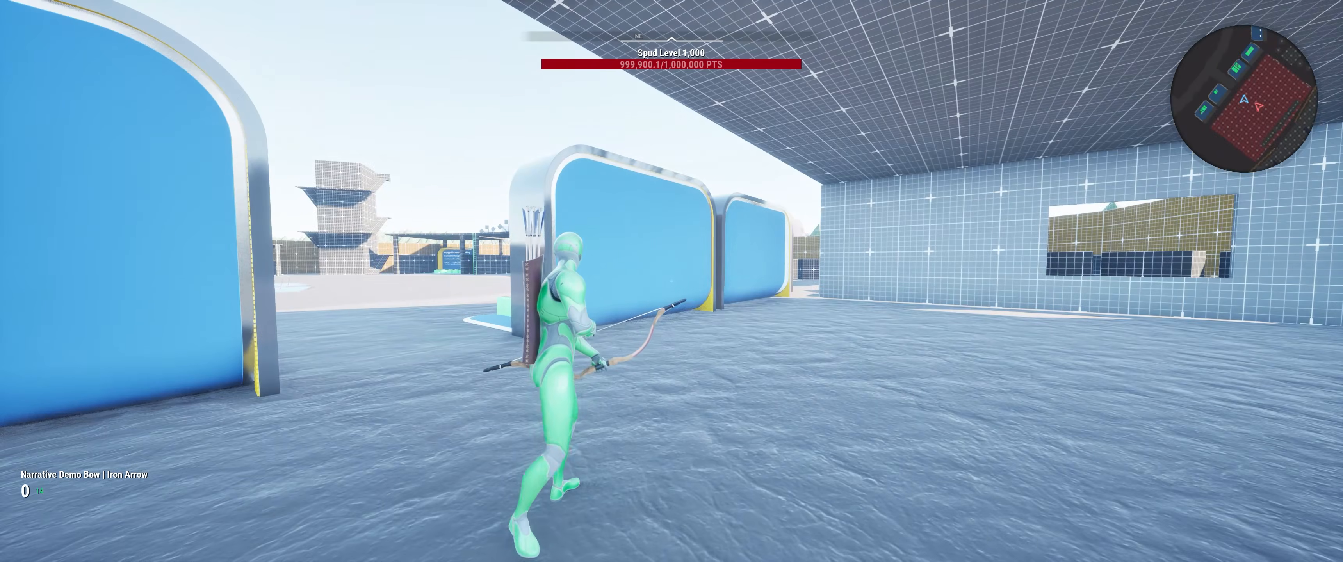
# Walk back among the Bow, Armed Melee and Magic displays, stop playing and restore the normal editor layout
pyautogui.press('w')
pyautogui.press('s')
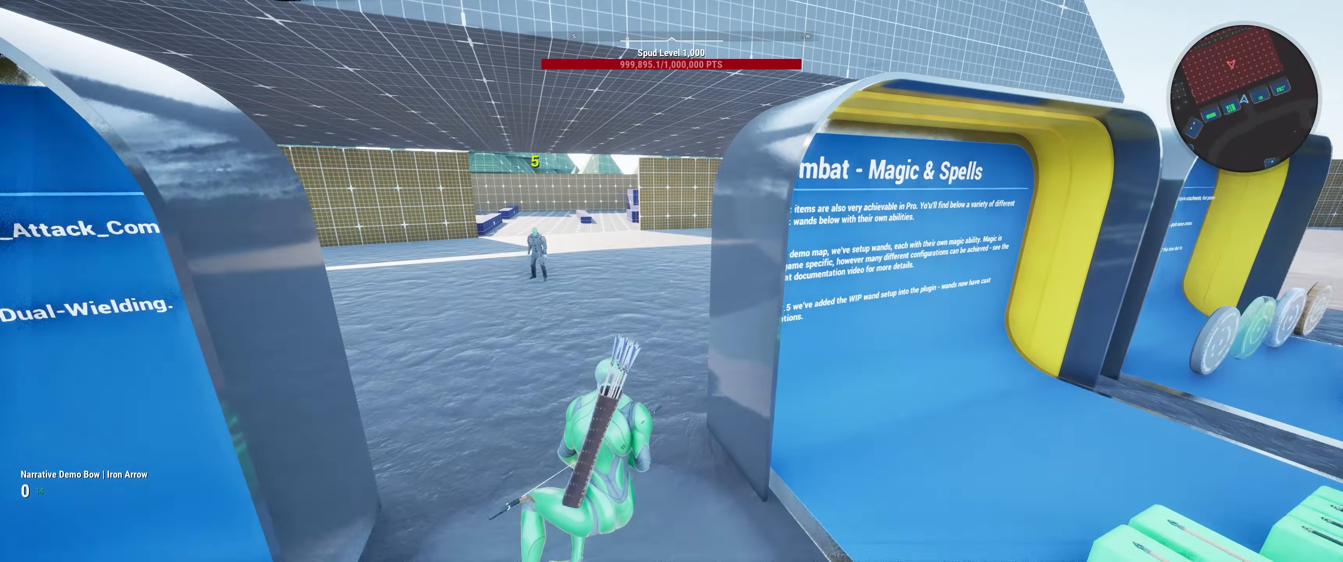
pyautogui.press('w')
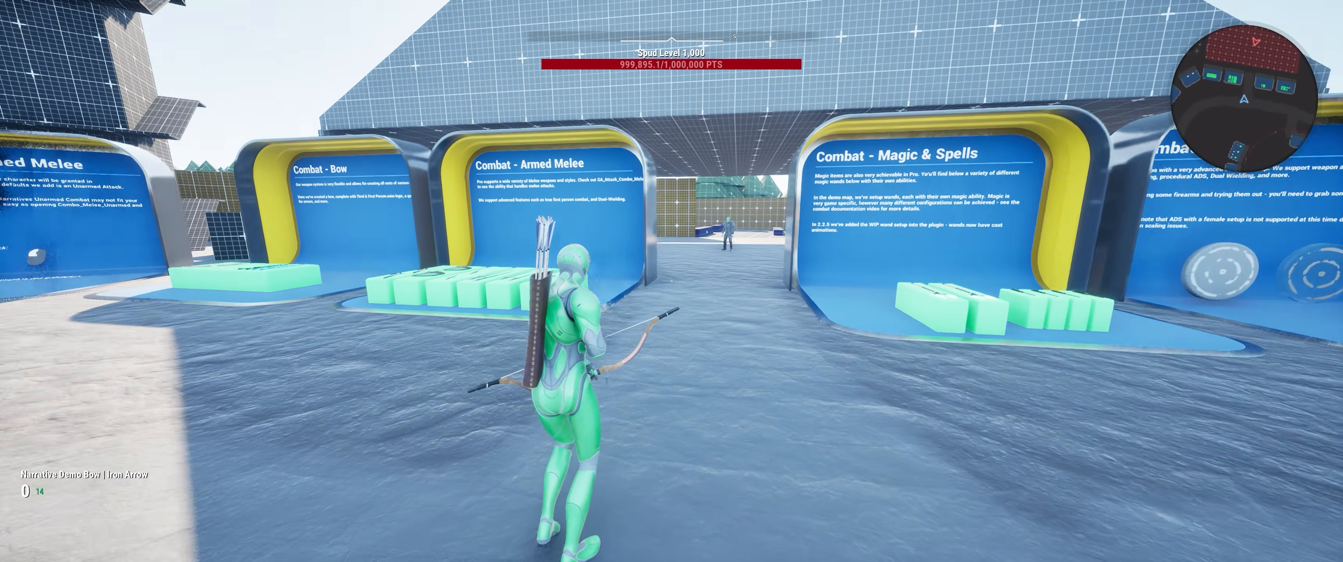
pyautogui.press('w')
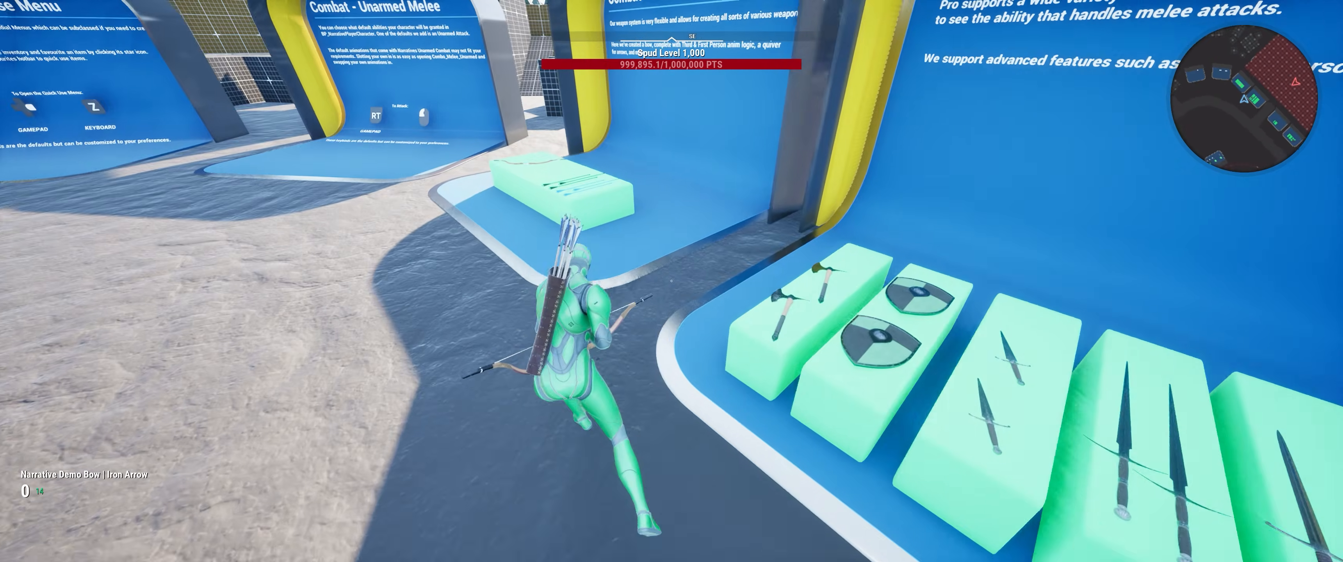
pyautogui.press('w')
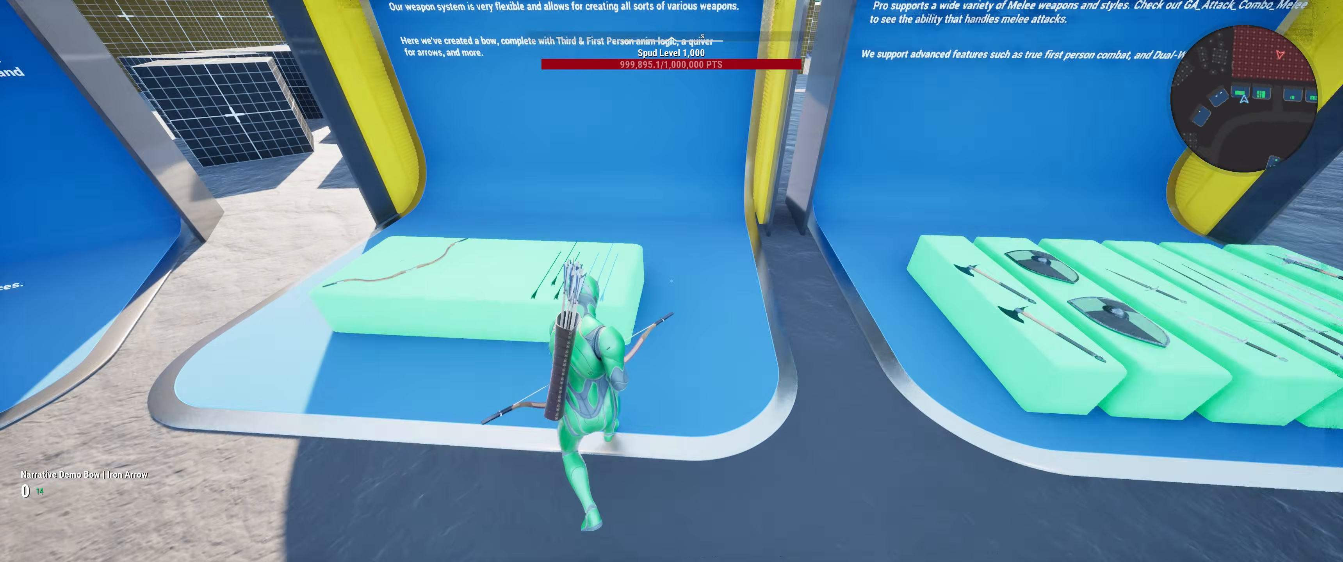
pyautogui.press('w')
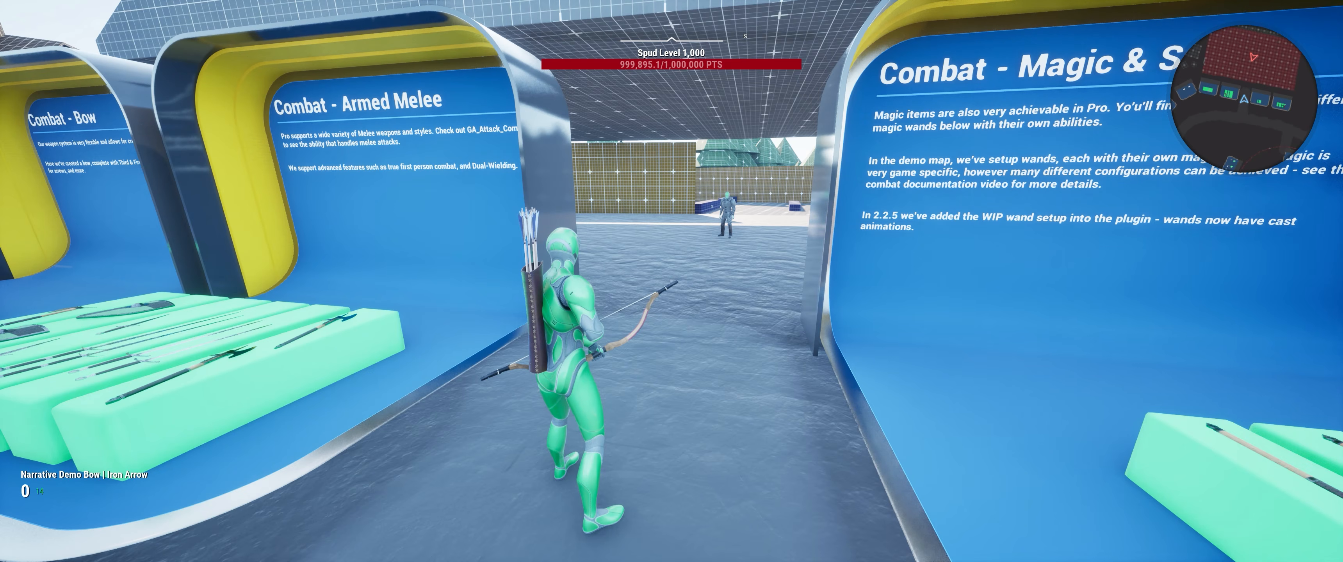
pyautogui.press('Escape')
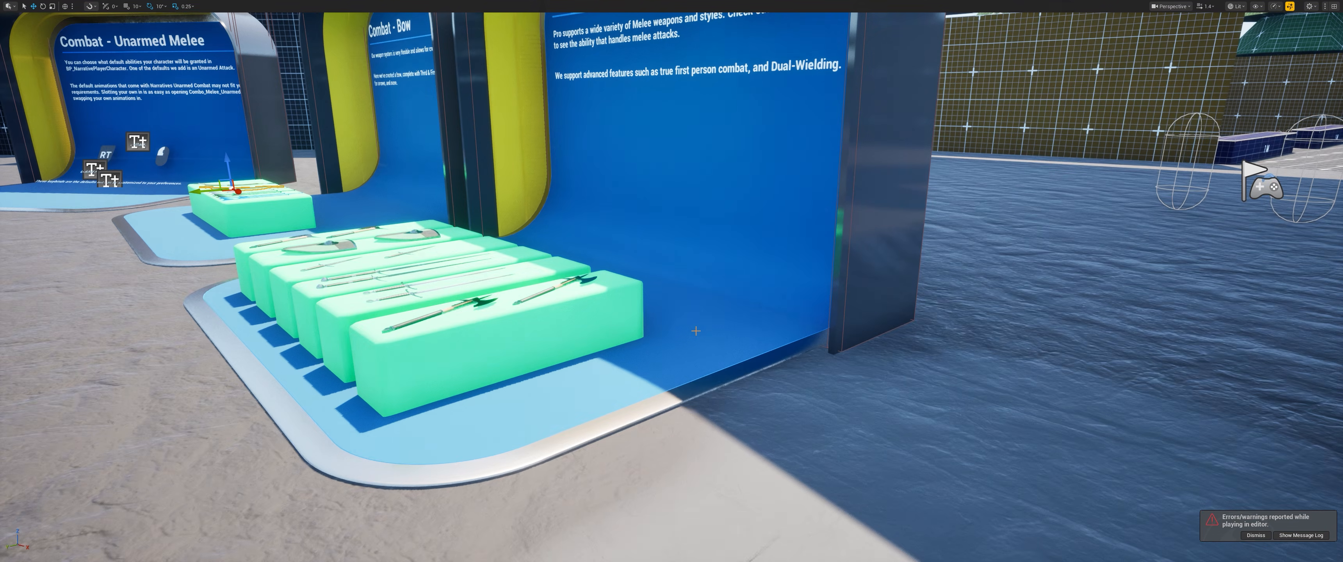
pyautogui.press('F11')
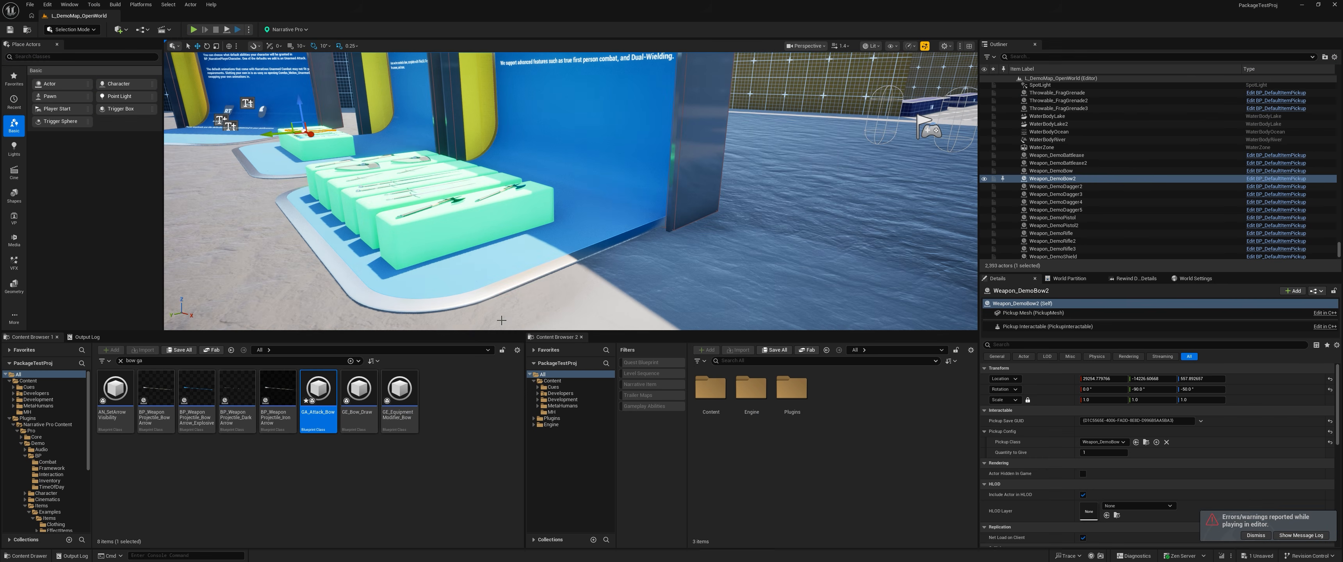
# Reopen GA_Attack_Bow and review the damage effect spec nodes in the GetBowDamageSpecs function
pyautogui.doubleClick(320, 413)
pyautogui.scroll(-2, 553, 224)
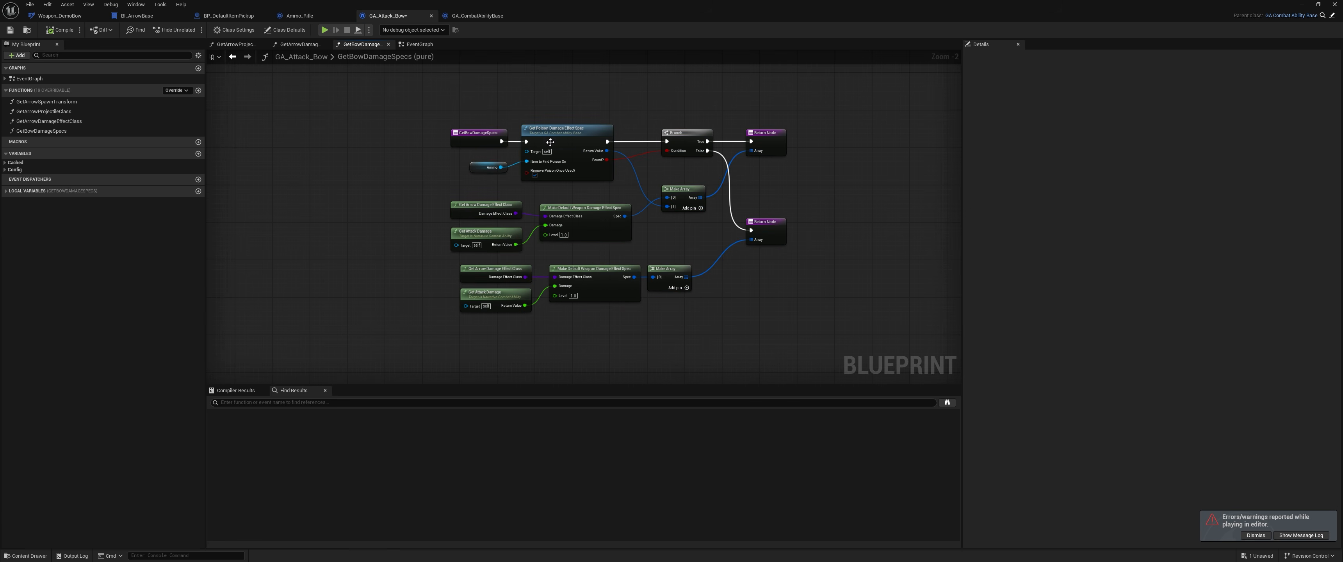
pyautogui.click(360, 45)
pyautogui.moveTo(336, 328); pyautogui.dragTo(856, 107)
pyautogui.click(807, 171)
# Return to the EventGraph, find the Spawn Projectile node and open the Get Arrow Projectile Class function feeding it
pyautogui.click(415, 44)
pyautogui.moveTo(431, 104); pyautogui.dragTo(535, 241, button='right')
pyautogui.scroll(-2, 524, 205)
pyautogui.scroll(3, 567, 165)
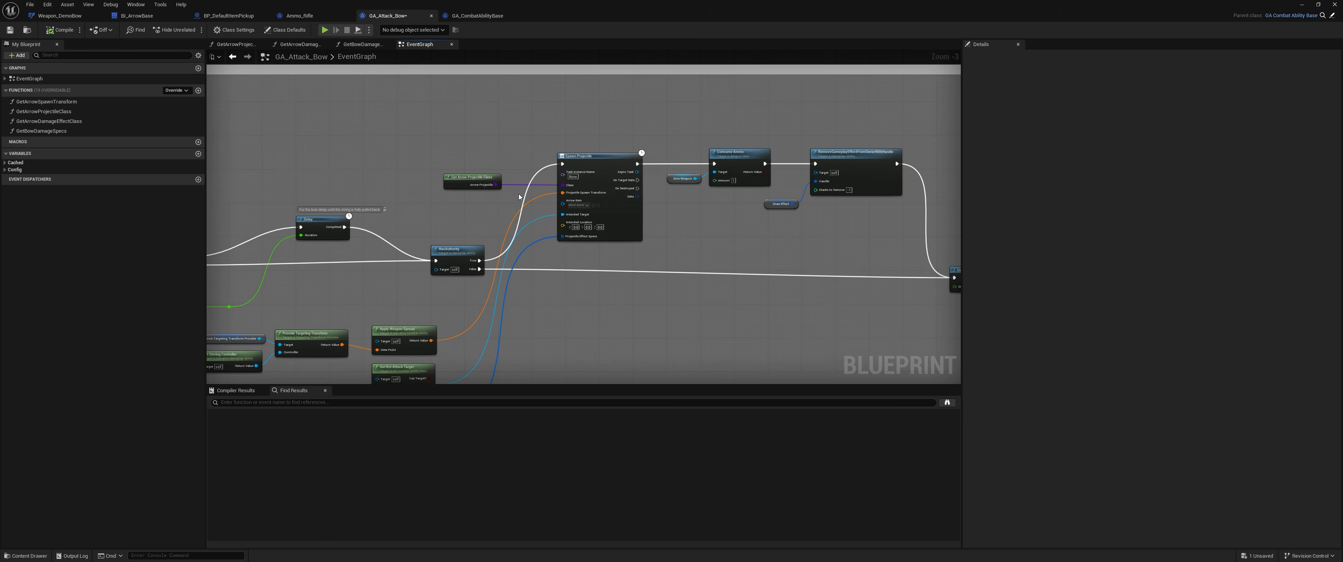
pyautogui.doubleClick(443, 171)
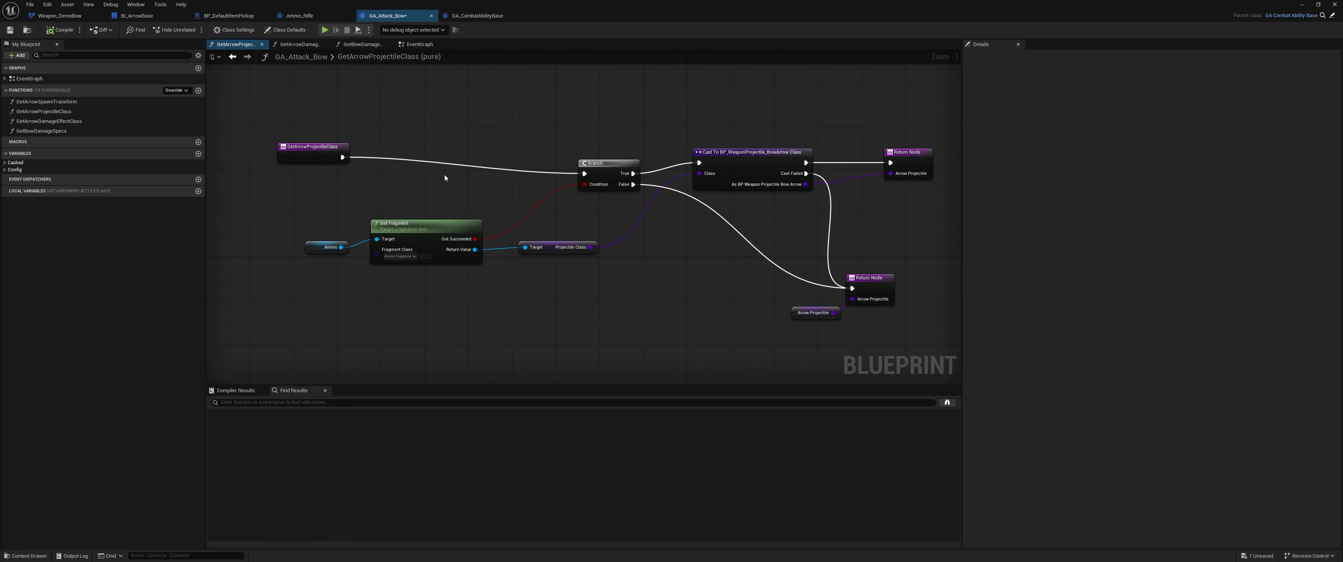
# Examine GetArrowProjectileClass from the ammo's Get Fragment nodes to the BowArrow class cast and return nodes
pyautogui.moveTo(286, 301); pyautogui.dragTo(575, 222)
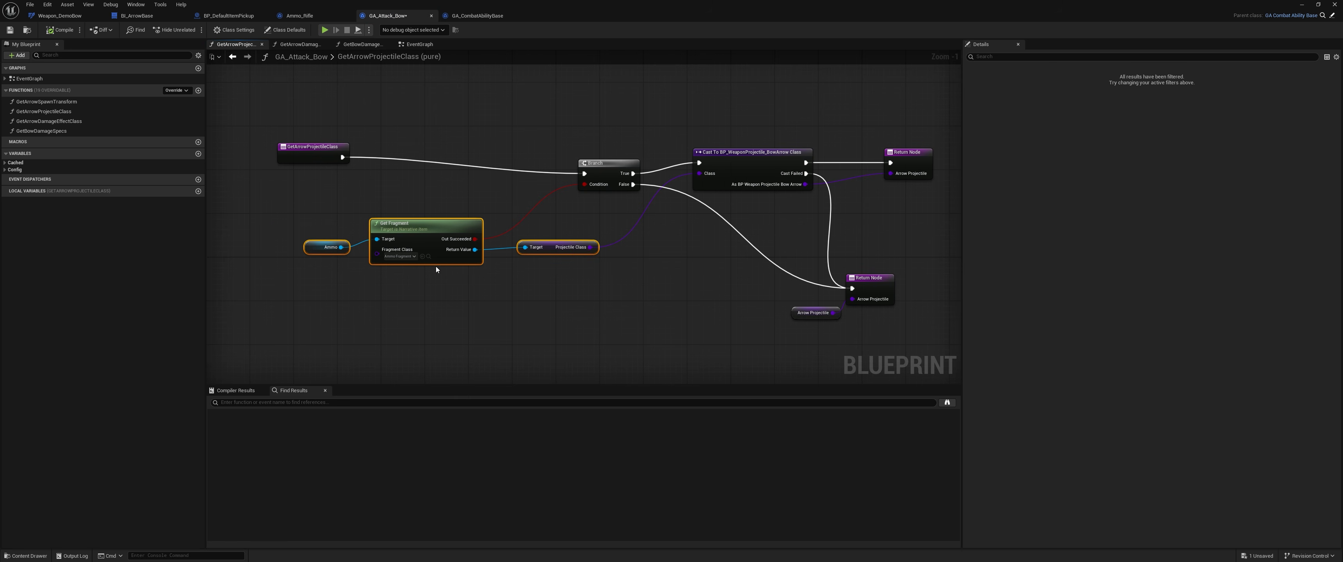
pyautogui.moveTo(703, 225); pyautogui.dragTo(526, 239, button='right')
pyautogui.click(565, 194)
pyautogui.click(586, 233)
pyautogui.moveTo(437, 258); pyautogui.dragTo(634, 245, button='right')
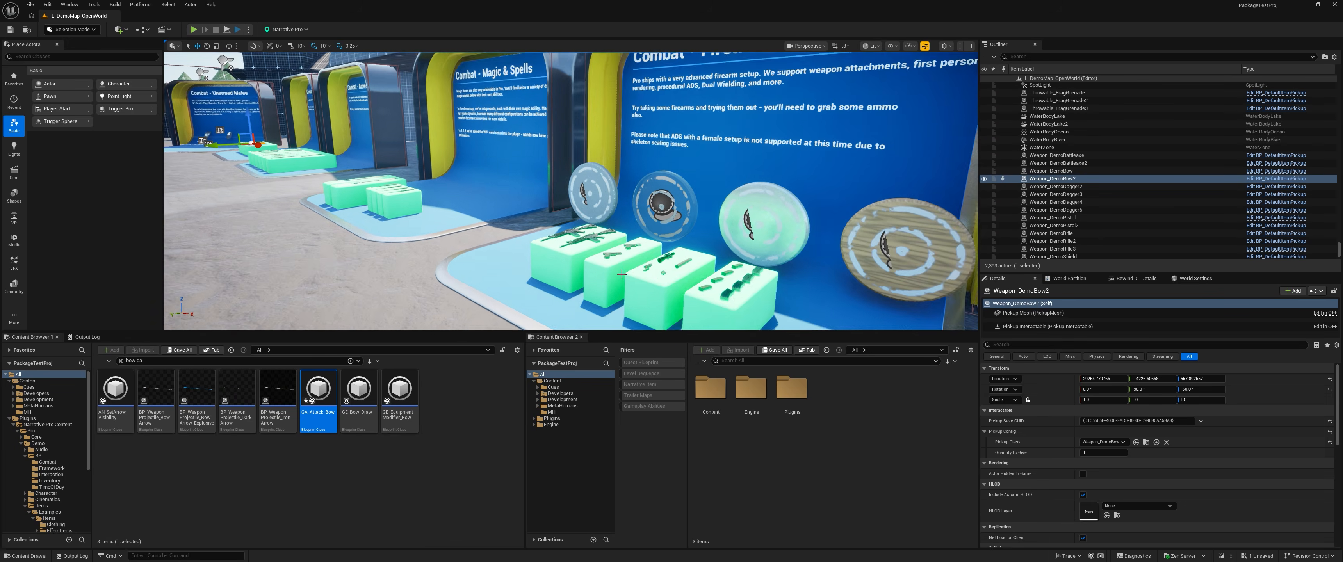
# Reopen GA_Attack_Bow and inspect the Consume Ammo node and its Bow Weapon target in the EventGraph
pyautogui.doubleClick(315, 417)
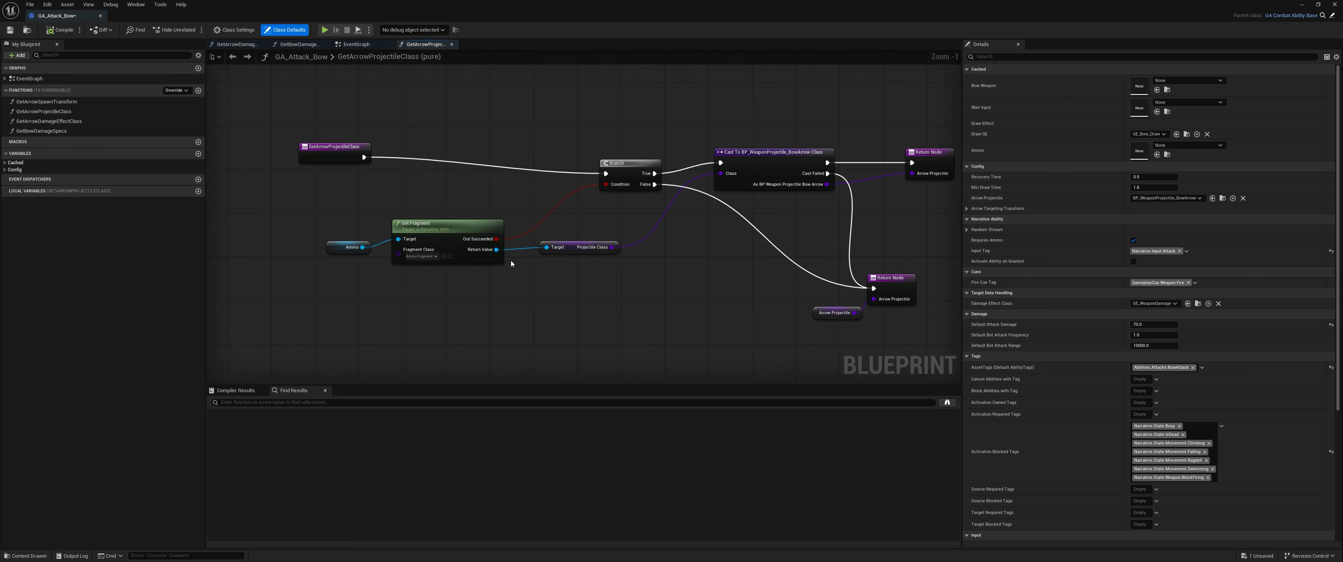
pyautogui.click(356, 44)
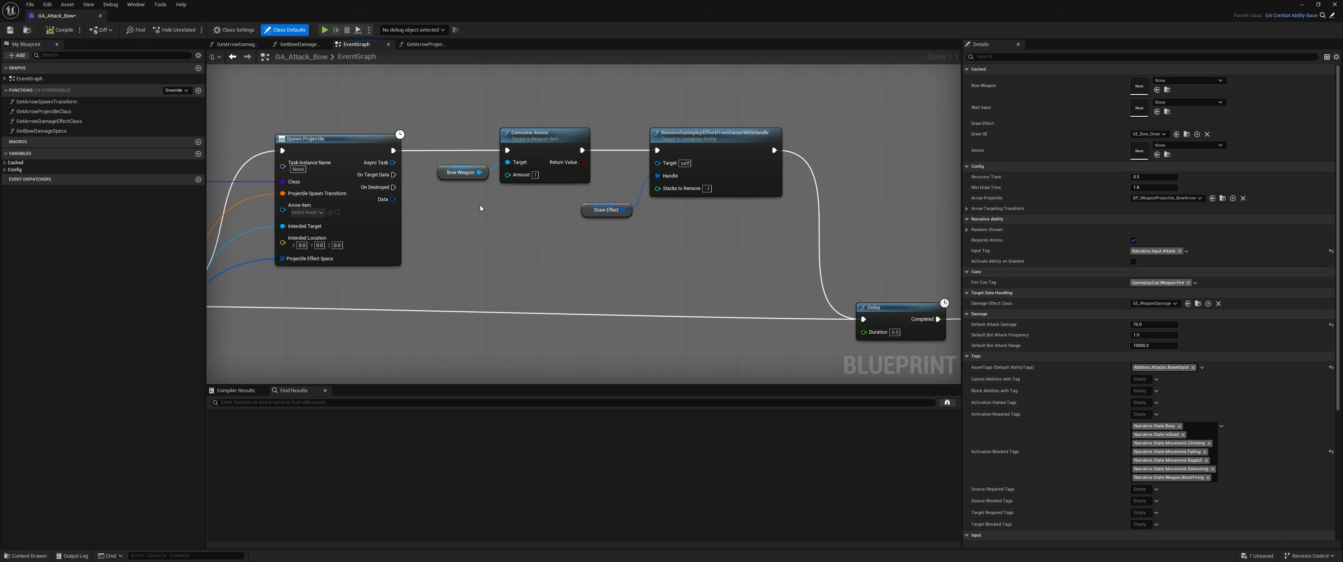
pyautogui.click(542, 151)
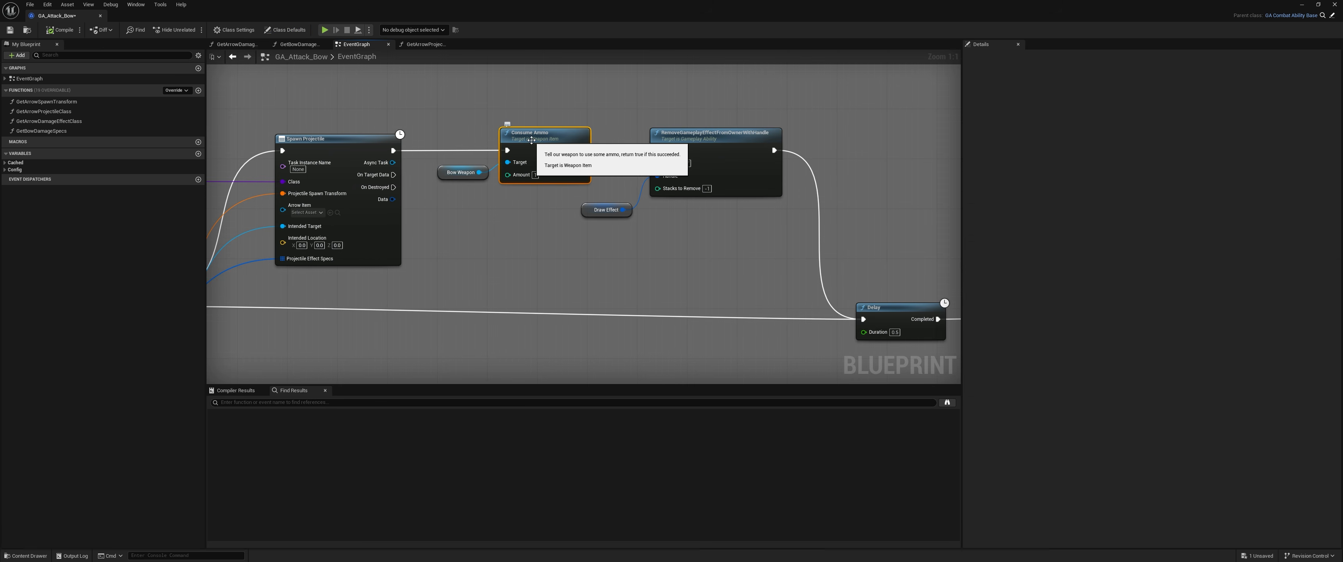
pyautogui.click(459, 172)
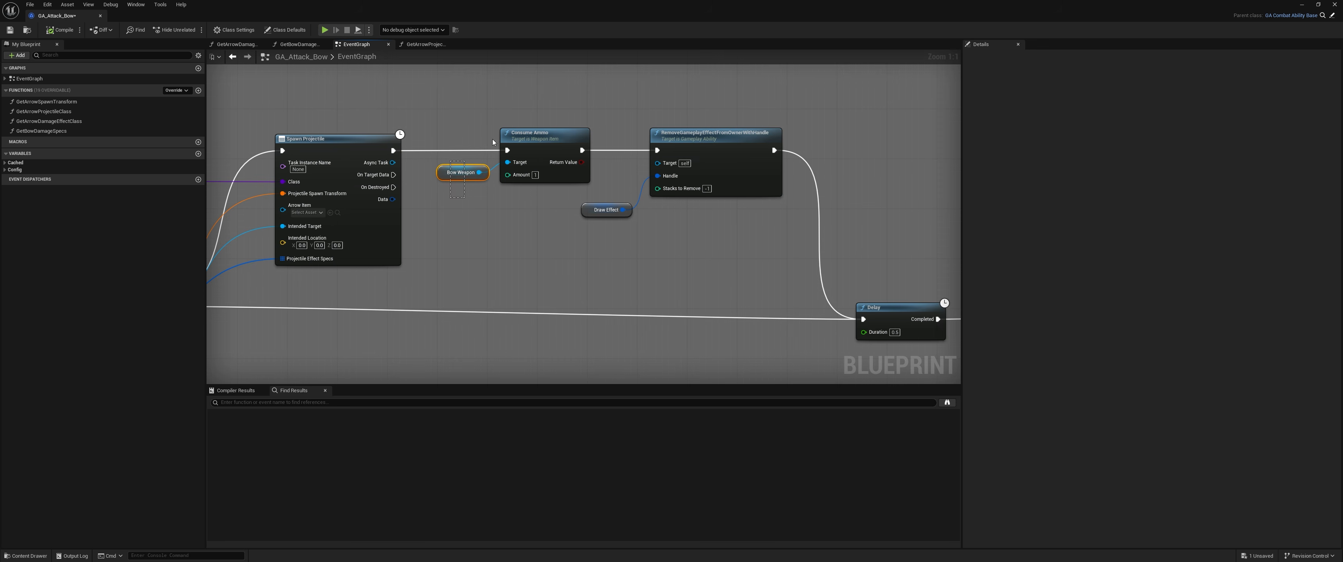
pyautogui.click(446, 212)
# Trace the EventGraph back past the 'Put ammo in the clip' section to the Weapon_DemoBow cast and inventory ammo check
pyautogui.moveTo(463, 168); pyautogui.dragTo(794, 134, button='right')
pyautogui.scroll(-2, 794, 134)
pyautogui.moveTo(374, 223); pyautogui.dragTo(561, 183, button='right')
pyautogui.moveTo(289, 205); pyautogui.dragTo(773, 192, button='right')
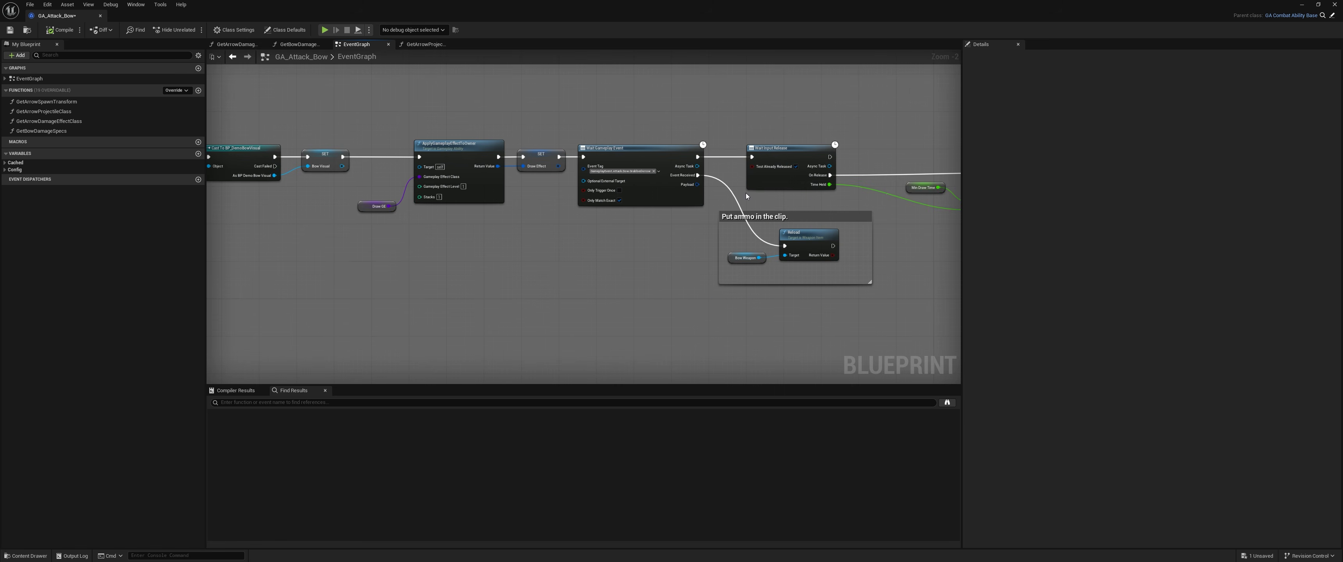
pyautogui.moveTo(462, 179); pyautogui.dragTo(724, 192, button='right')
pyautogui.moveTo(271, 204); pyautogui.dragTo(835, 135, button='right')
pyautogui.moveTo(463, 137); pyautogui.dragTo(507, 200, button='right')
pyautogui.scroll(2, 507, 200)
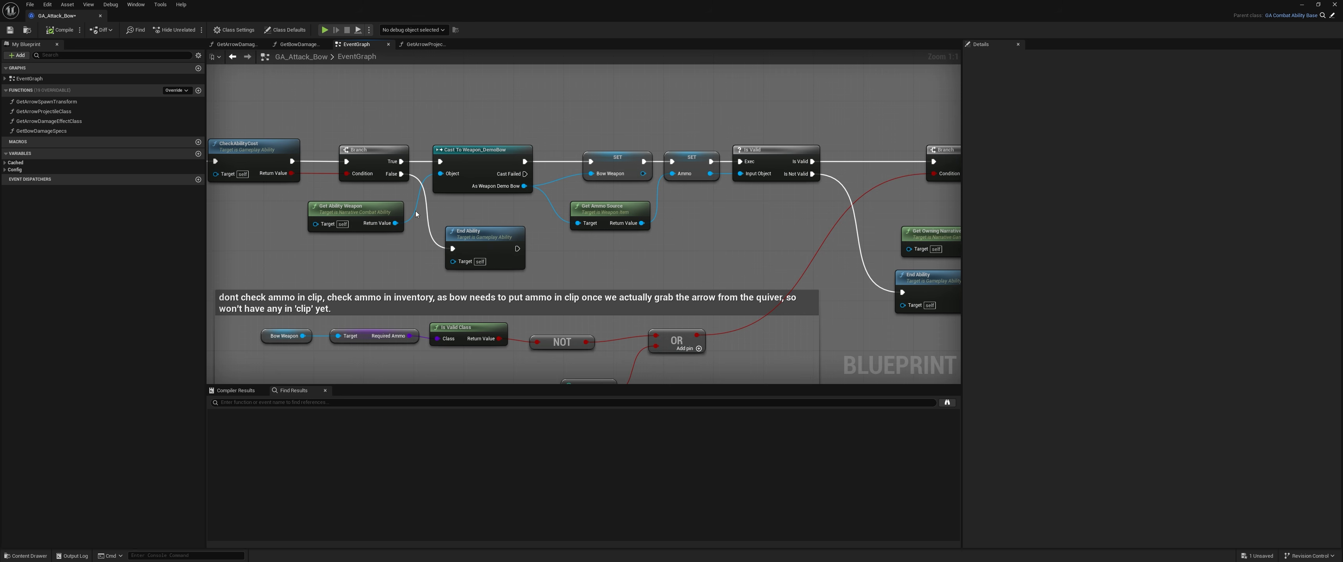
# Inspect the Set Ammo node and follow its Is Valid check through to End Ability and the ammo condition branch
pyautogui.click(490, 163)
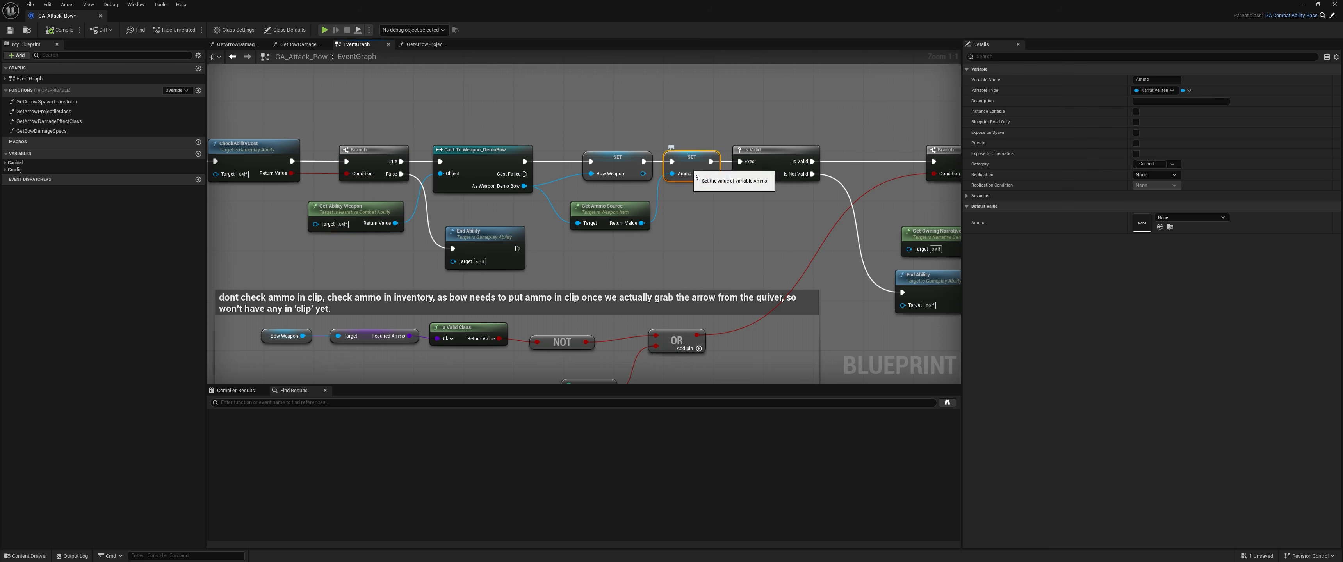
pyautogui.moveTo(825, 201); pyautogui.dragTo(571, 190, button='right')
pyautogui.click(535, 142)
pyautogui.click(679, 287)
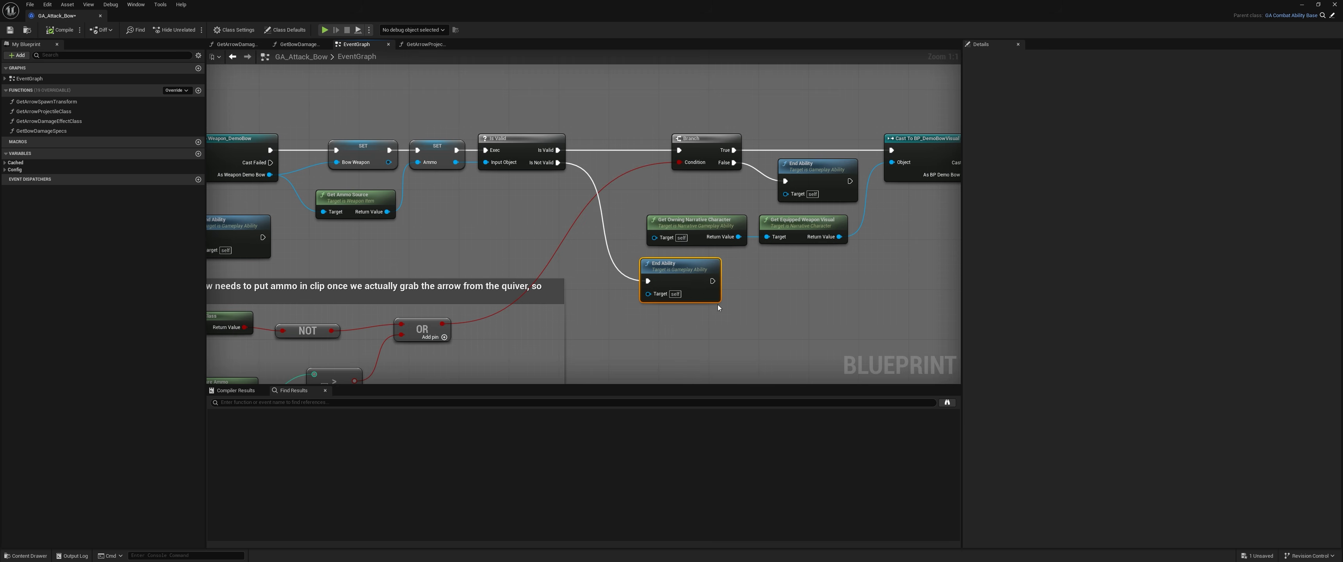
pyautogui.moveTo(679, 287); pyautogui.dragTo(547, 279, button='right')
pyautogui.scroll(-1, 547, 279)
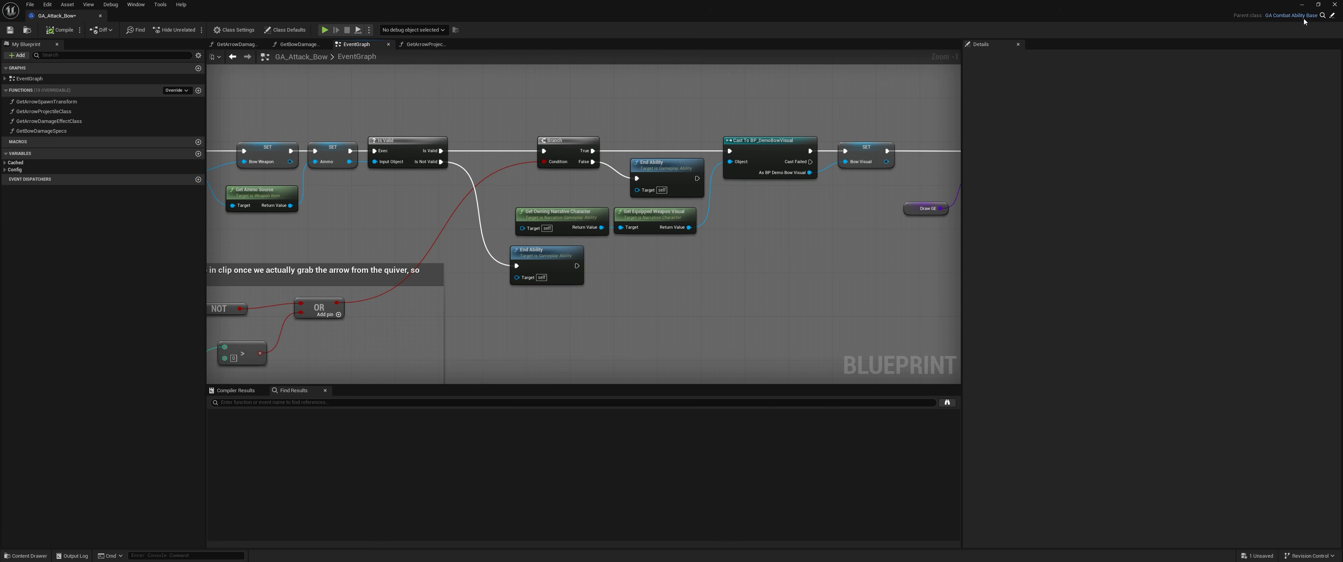
# Minimise the Blueprint editor, search the Content Browser for "ga fire" and open GA_Attack_Firearm_Base
pyautogui.click(1302, 5)
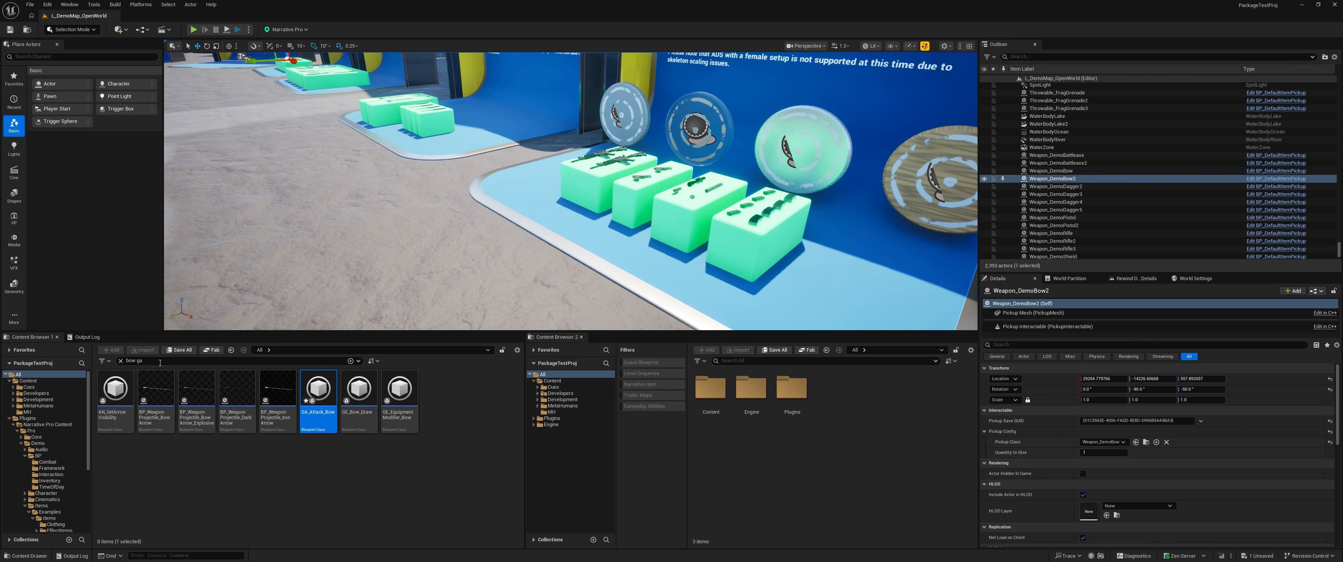
pyautogui.write('ga fire')
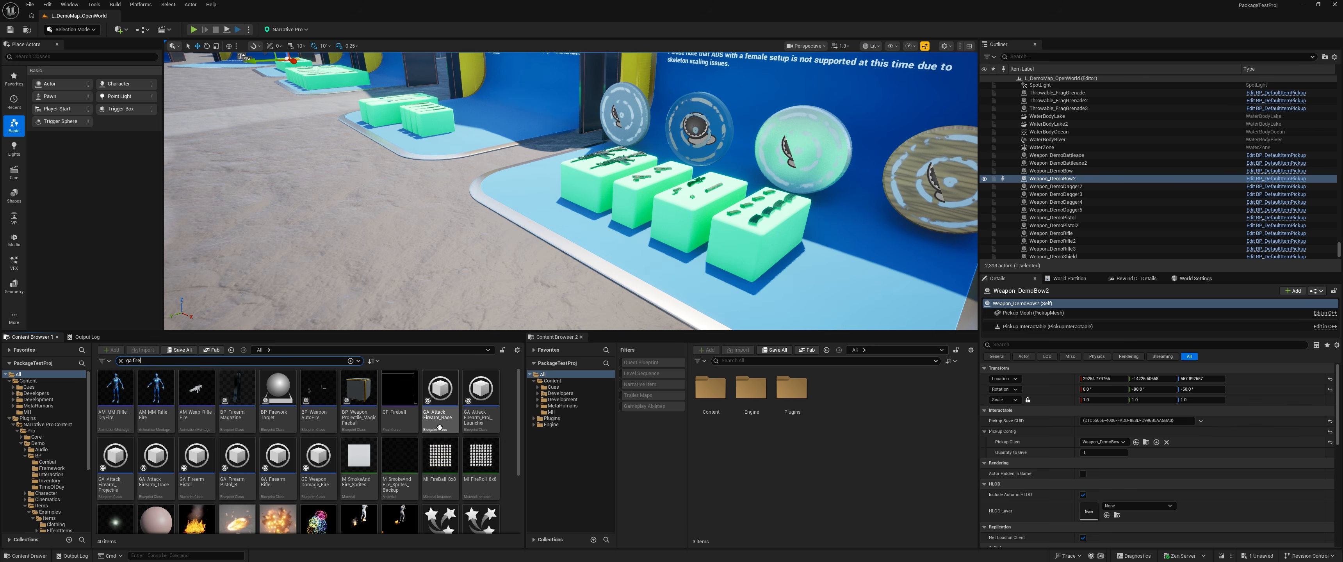
pyautogui.moveTo(439, 424)
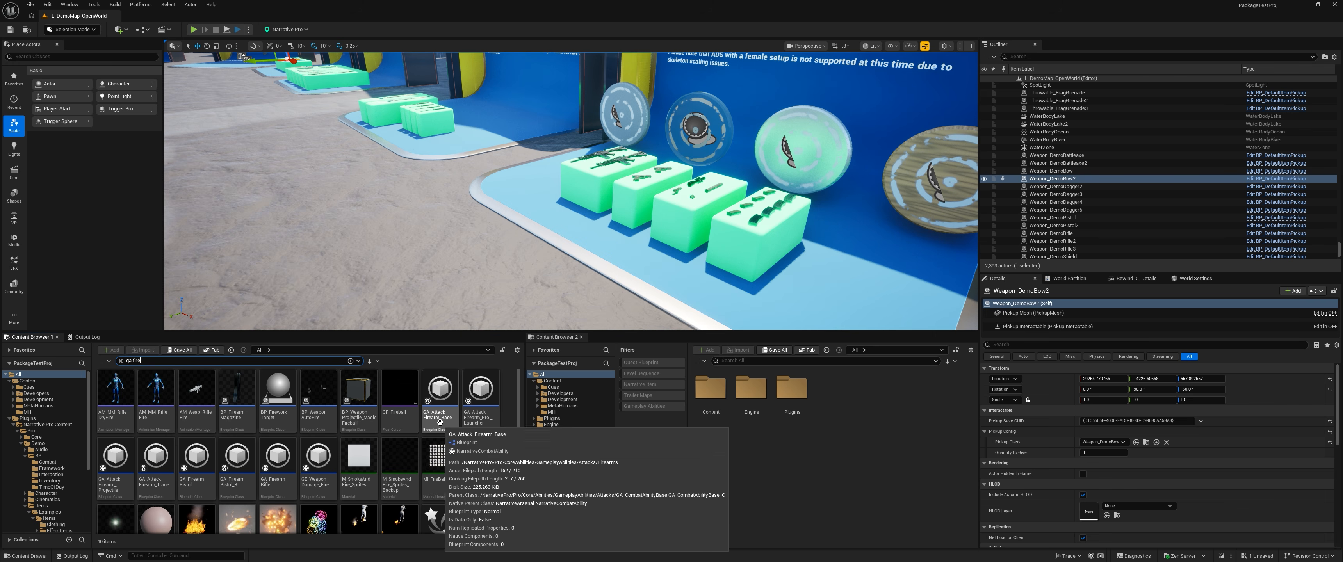
pyautogui.doubleClick(439, 424)
# Follow the GA_Attack_Firearm_Base EventGraph to the weapon visual cast and select the Check Reload node
pyautogui.moveTo(420, 269); pyautogui.dragTo(881, 182, button='right')
pyautogui.moveTo(510, 241); pyautogui.dragTo(534, 258, button='right')
pyautogui.scroll(3, 722, 252)
pyautogui.click(761, 256)
pyautogui.moveTo(826, 251); pyautogui.dragTo(430, 266, button='right')
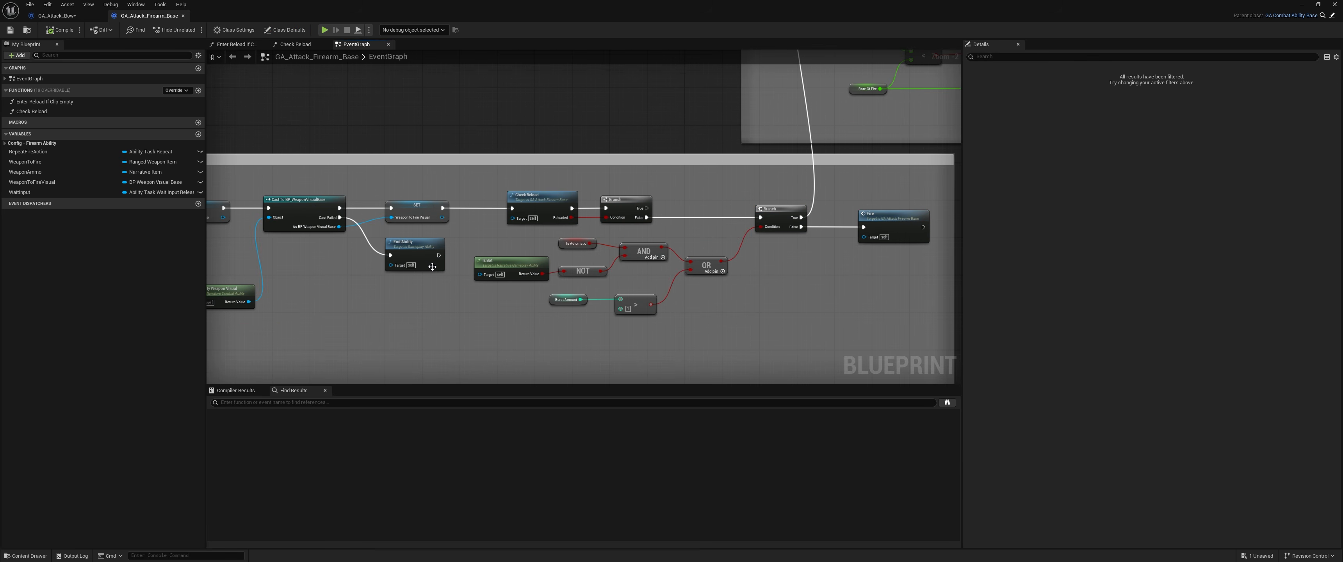
pyautogui.click(543, 211)
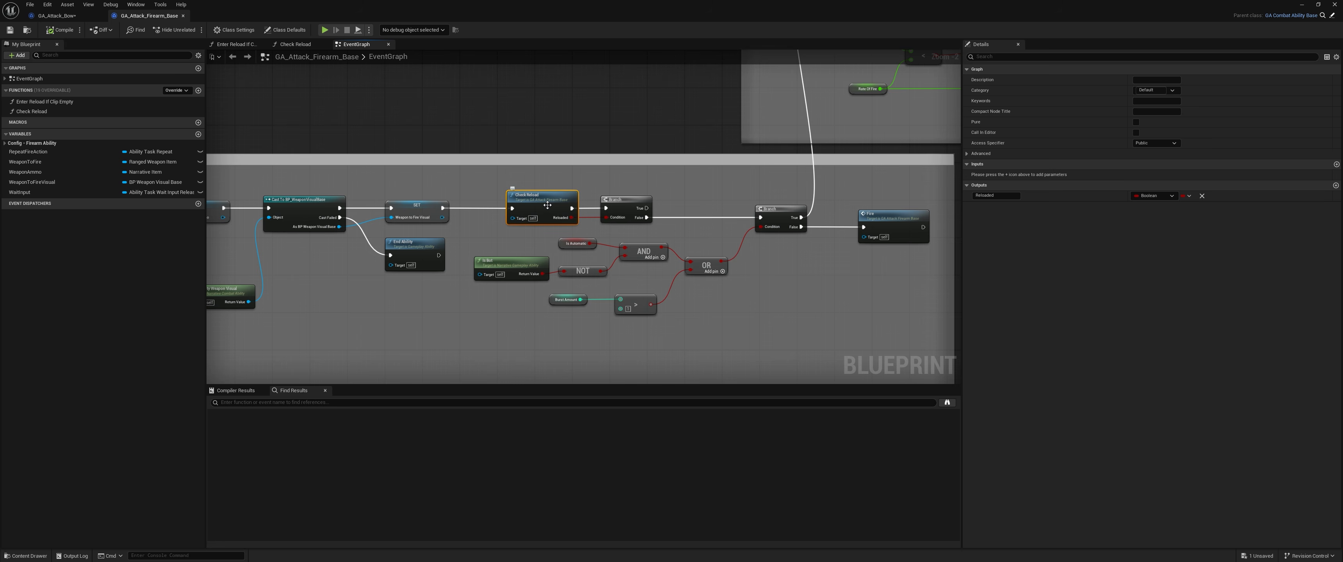
# Open the Check Reload function and inspect its Try Activate Ability by Class node and the ability it activates
pyautogui.moveTo(684, 227); pyautogui.dragTo(503, 241, button='right')
pyautogui.doubleClick(511, 256)
pyautogui.scroll(-1, 502, 244)
pyautogui.moveTo(597, 258); pyautogui.dragTo(495, 255, button='right')
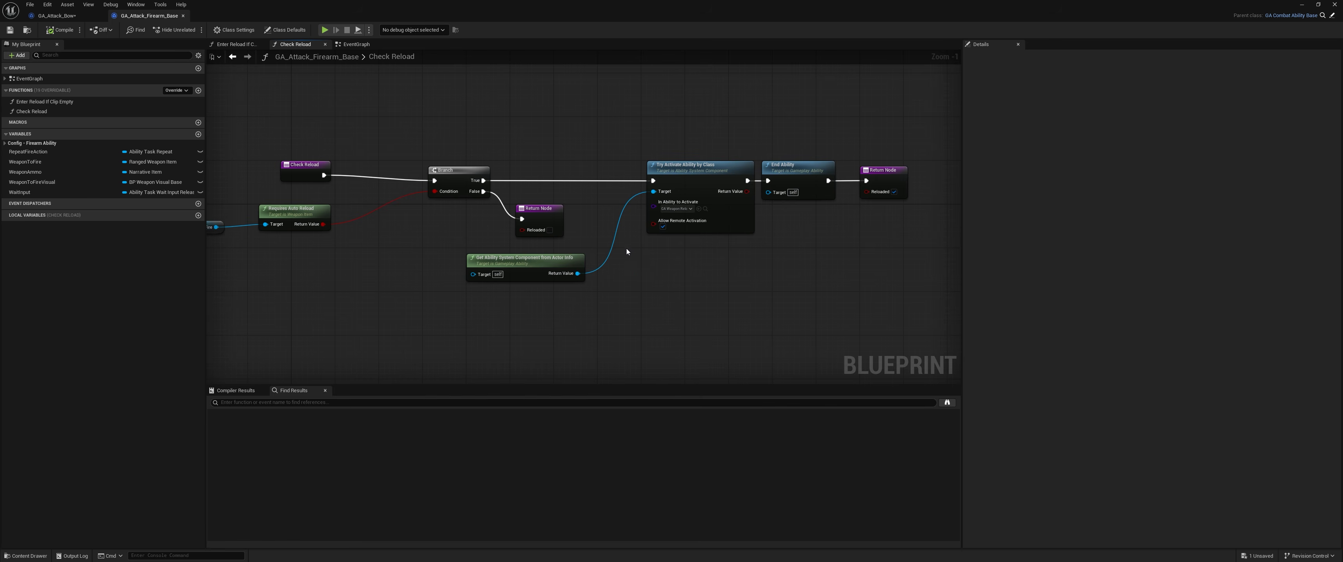
pyautogui.click(678, 211)
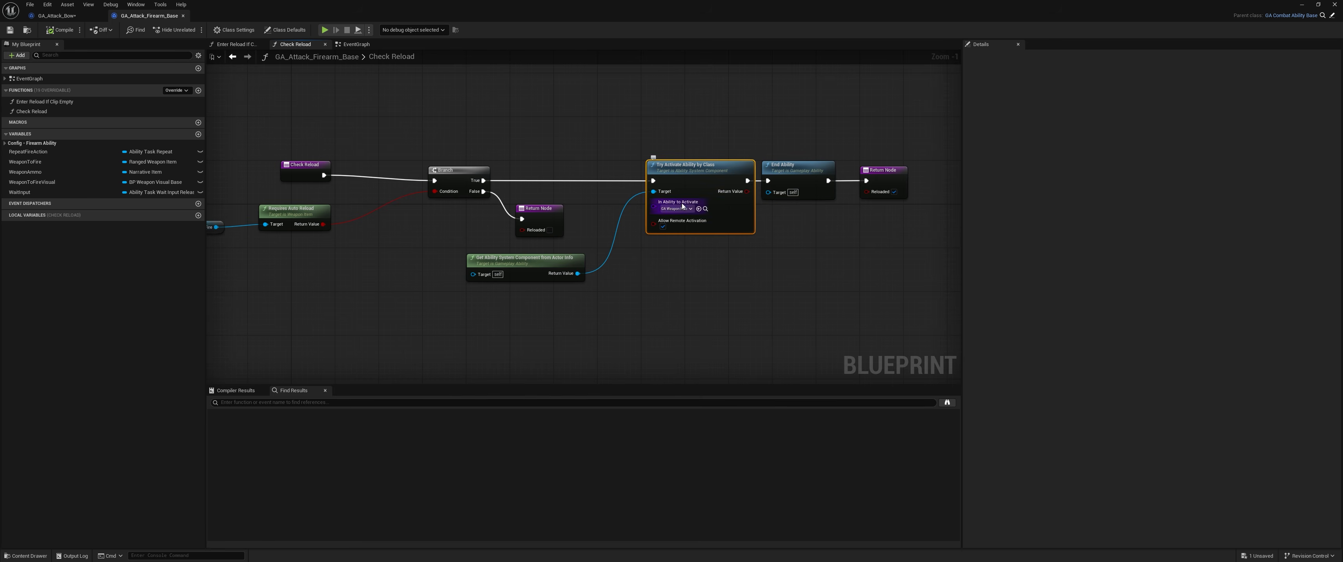
pyautogui.scroll(1, 681, 211)
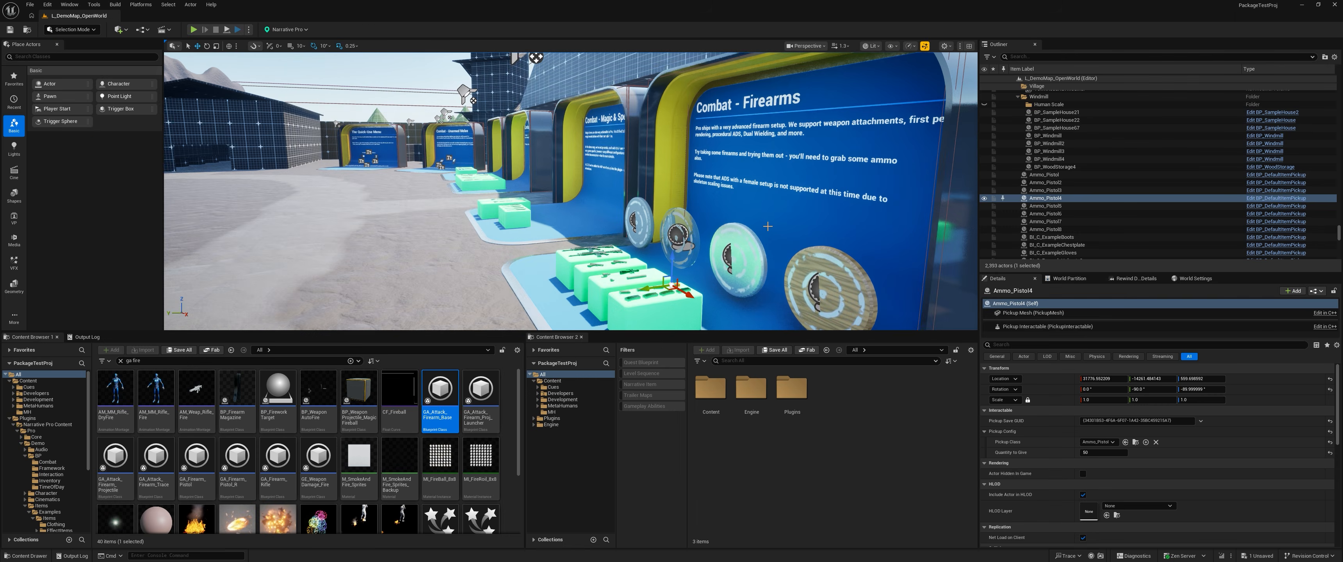
# Go to the Combat - Firearms display in the level and select the Weapon_DemoRifle2 pickup
pyautogui.press('a')
pyautogui.moveTo(767, 227); pyautogui.dragTo(908, 231, button='right')
pyautogui.press('w')
pyautogui.press('s')
pyautogui.press('w')
pyautogui.press('d')
pyautogui.moveTo(657, 252); pyautogui.dragTo(691, 242, button='right')
pyautogui.press('d')
pyautogui.press('w')
pyautogui.press('w')
pyautogui.click(641, 230)
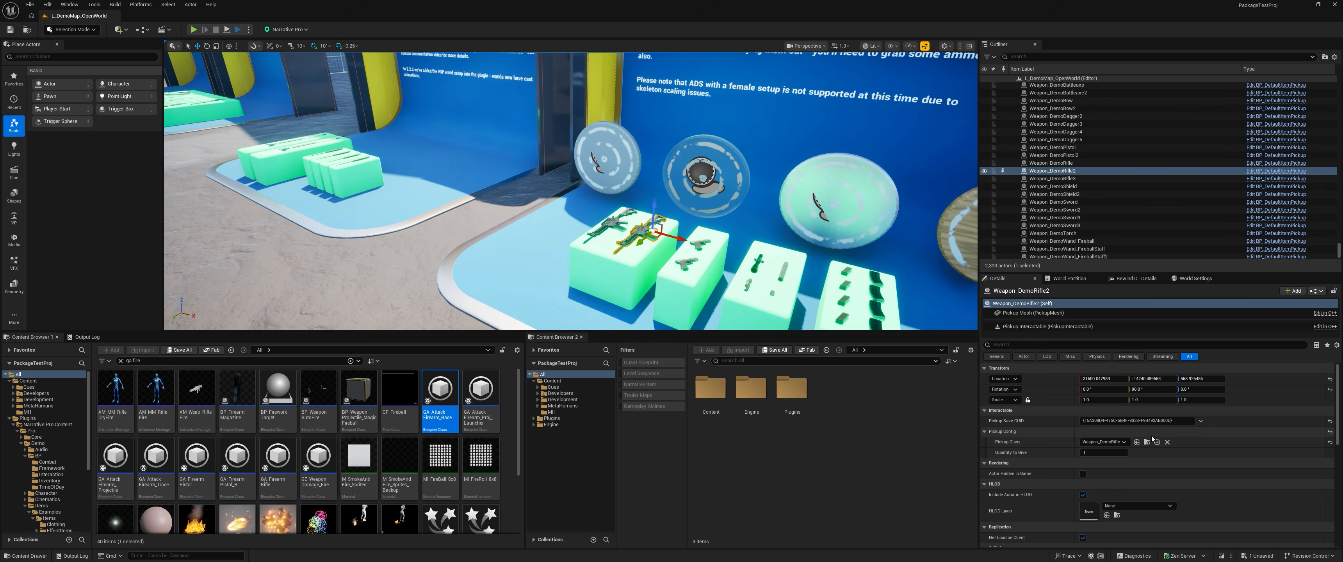
# Locate the selected pickup's Weapon_DemoRifle class in the Content Browser and open it in the full Blueprint editor
pyautogui.hotkey('ctrl', 'b')
pyautogui.doubleClick(290, 459)
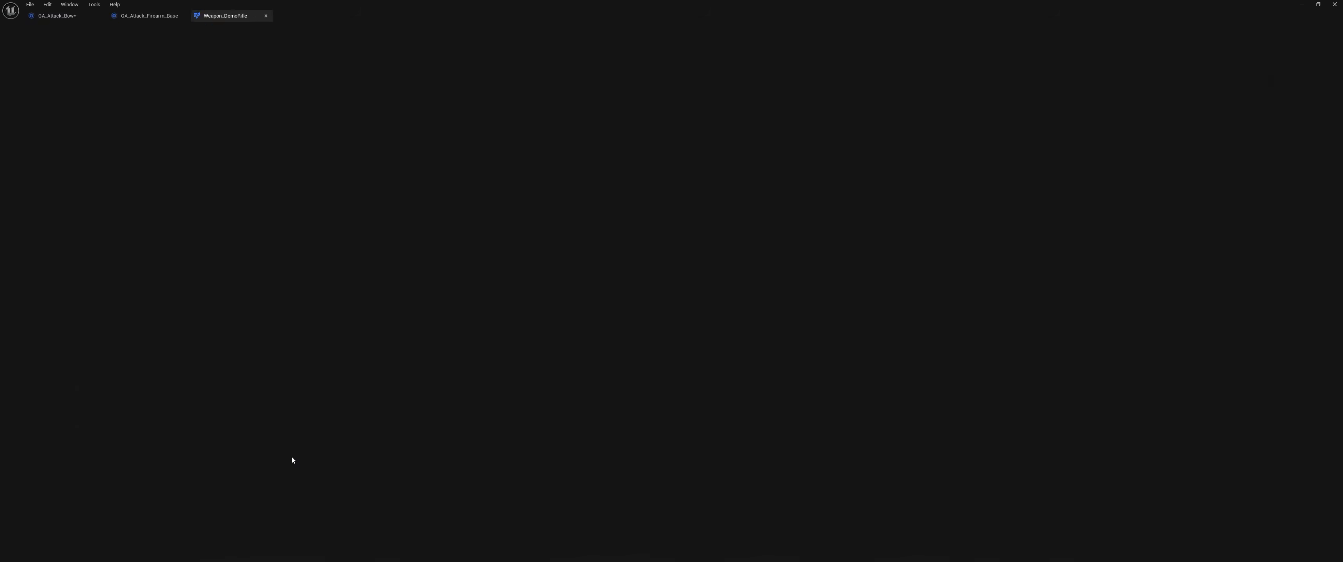
pyautogui.click(338, 44)
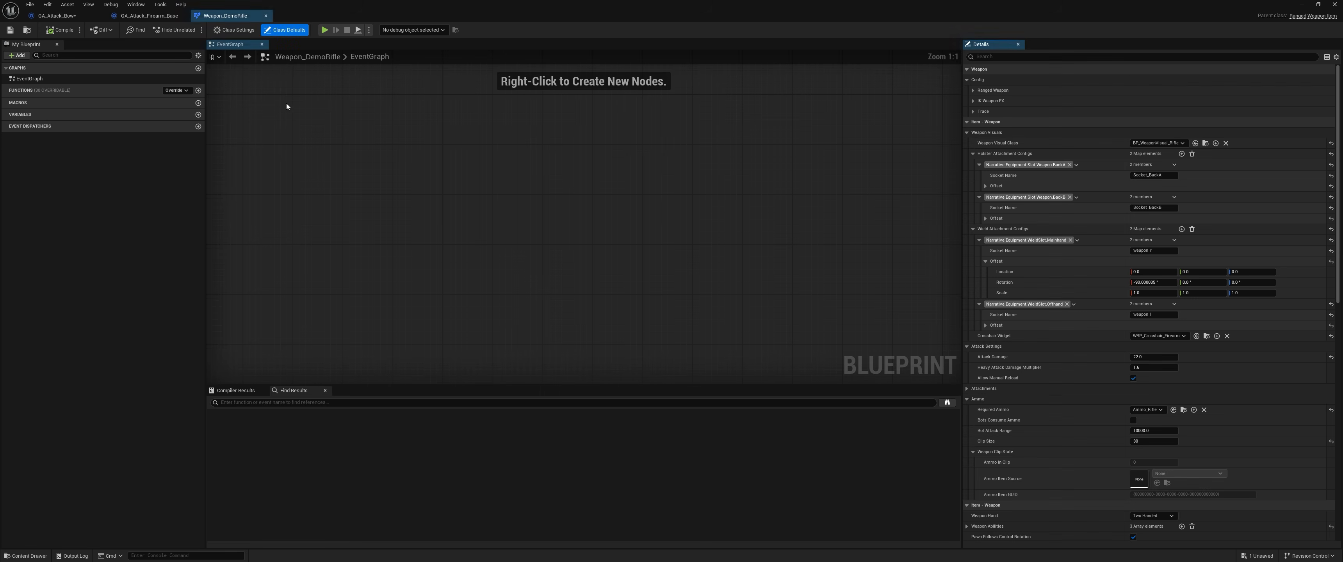
# Add a variable named Ammo to Weapon_DemoRifle and set its type to Integer
pyautogui.click(198, 115)
pyautogui.write('Ammo')
pyautogui.press('Return')
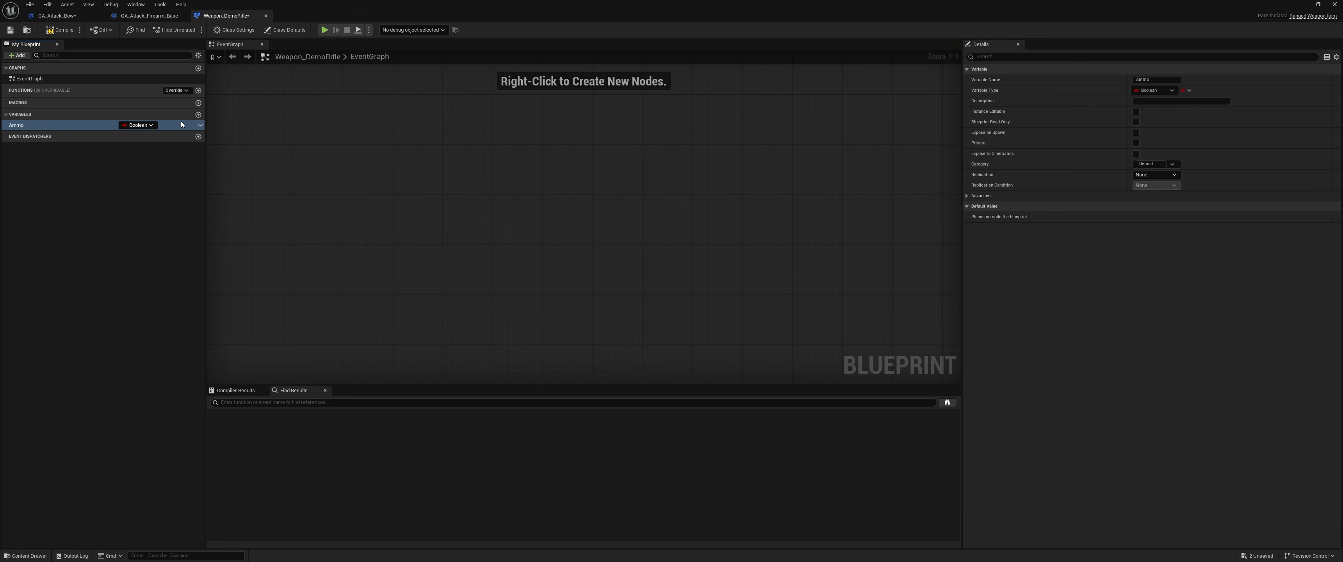
pyautogui.click(142, 125)
pyautogui.click(145, 163)
# Delete the Ammo variable, save Weapon_DemoRifle and minimise the Blueprint editor
pyautogui.click(39, 126)
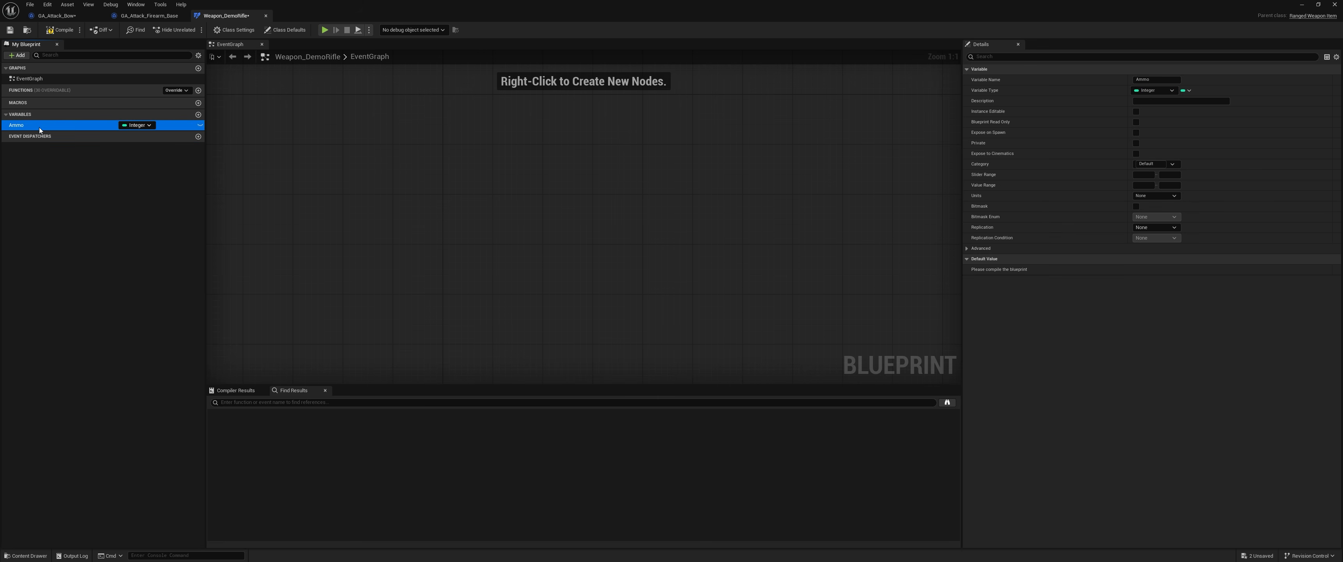
pyautogui.press('Delete')
pyautogui.click(10, 29)
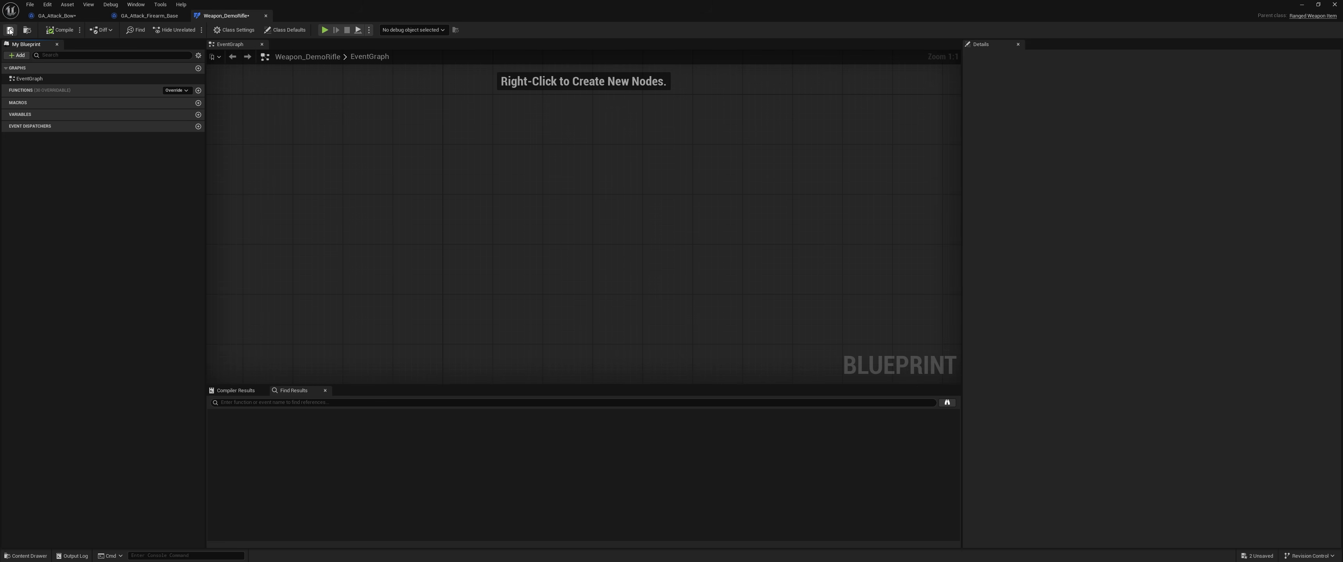
pyautogui.click(1300, 5)
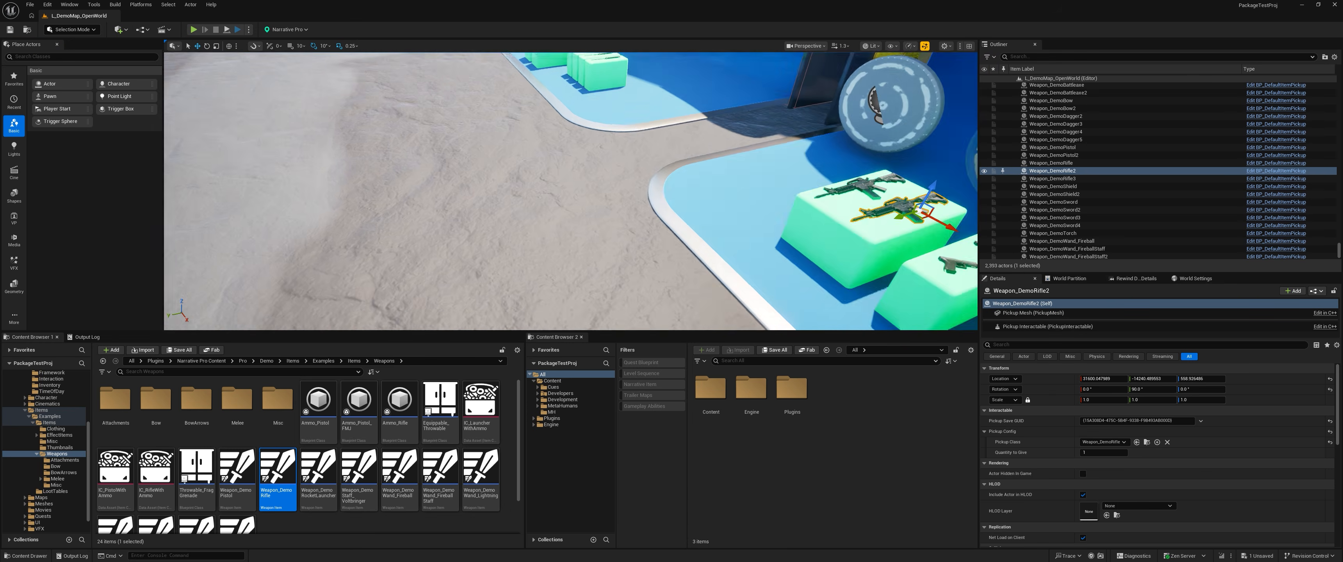
# Examine the bow and arrow pickups in the level, followed by the rifles, pistols, attachments and magazines on the firearms display
pyautogui.press('w')
pyautogui.moveTo(571, 191); pyautogui.dragTo(644, 225, button='right')
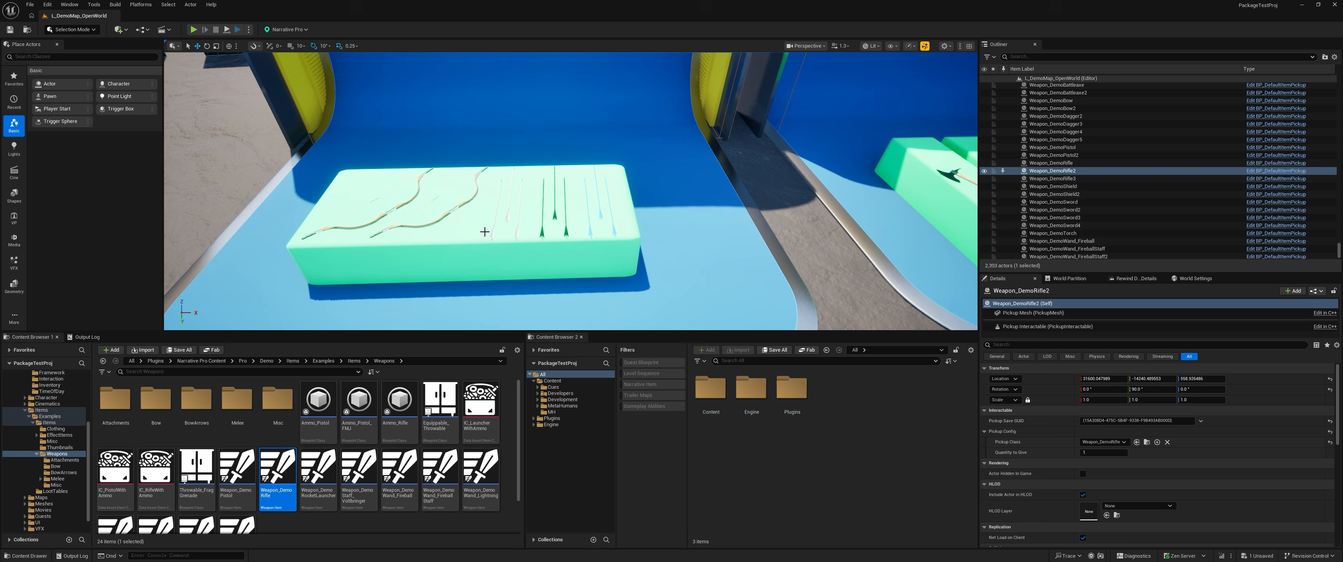
pyautogui.press('s')
pyautogui.press('d')
pyautogui.moveTo(460, 233); pyautogui.dragTo(449, 224, button='right')
pyautogui.press('w')
pyautogui.press('w')
pyautogui.moveTo(741, 207); pyautogui.dragTo(714, 245, button='right')
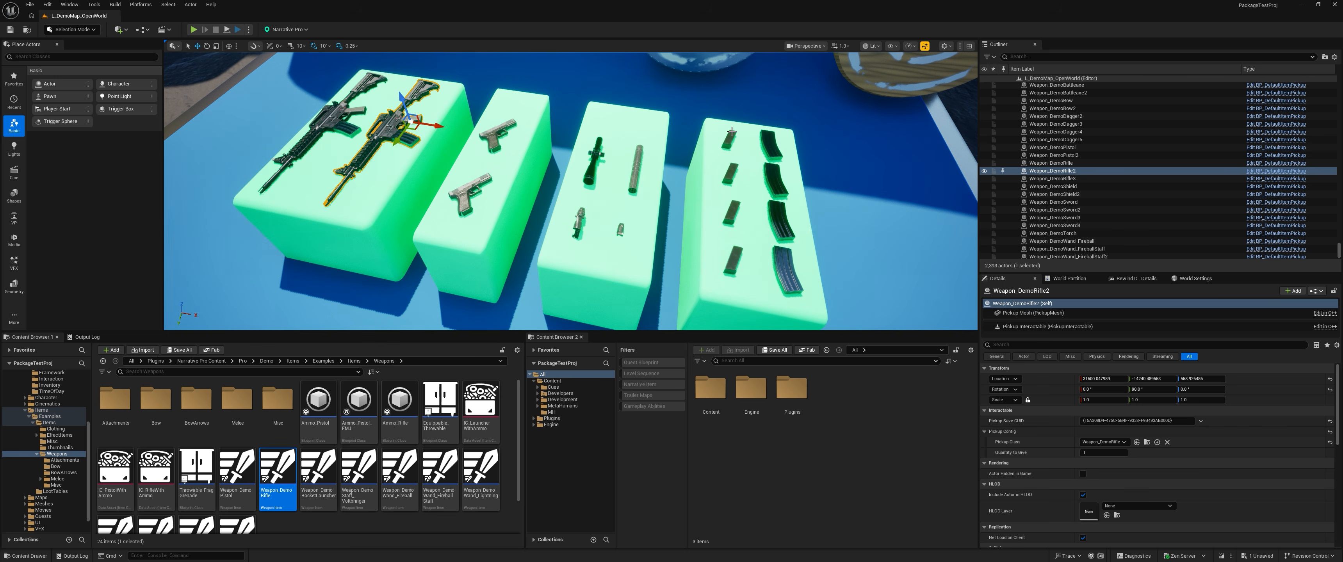